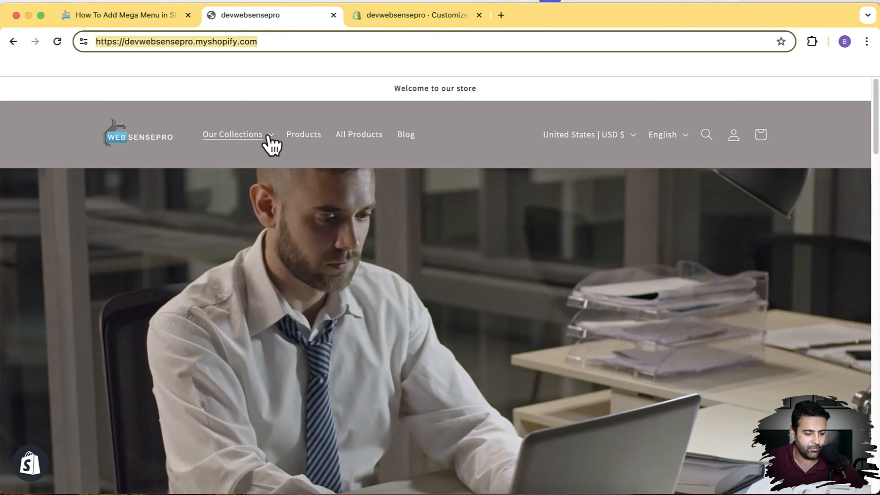
Step: Open the Our Collections menu on the storefront and look over the home page
{"action": "left_click", "coordinate": [273, 146]}
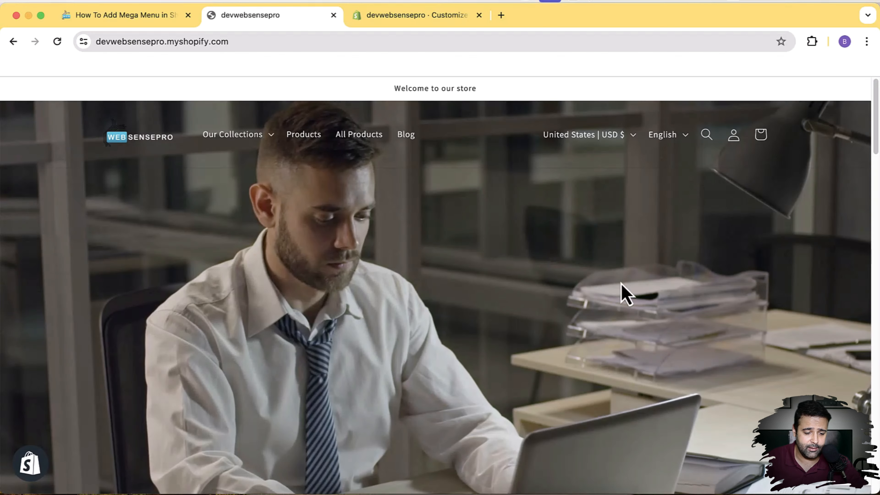
{"action": "scroll", "coordinate": [632, 256], "scroll_direction": "down", "scroll_amount": 5}
{"action": "scroll", "coordinate": [633, 256], "scroll_direction": "up", "scroll_amount": 5}
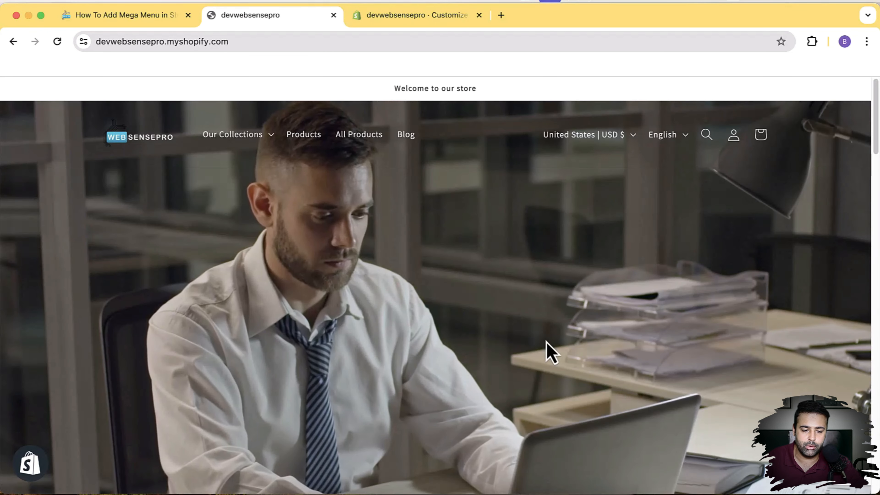
Step: Preview the store's mobile navigation in the theme editor with Our Collections expanded, then return to the desktop preview
{"action": "left_click", "coordinate": [450, 21]}
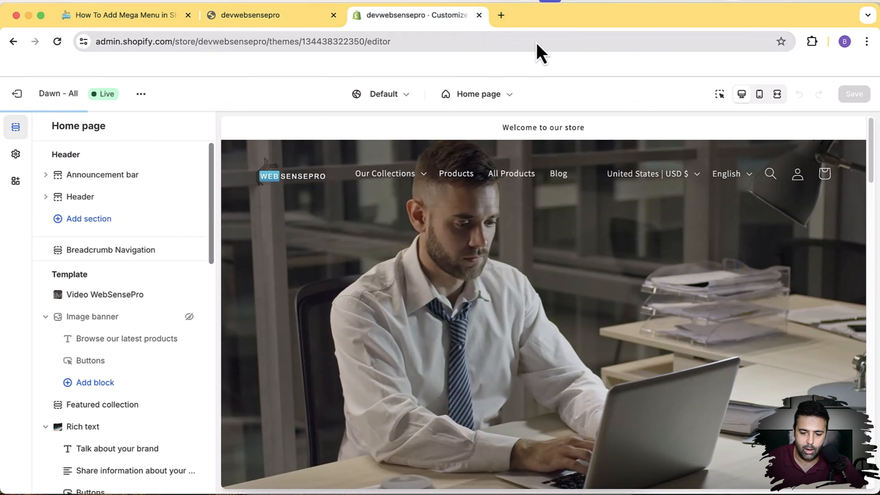
{"action": "left_click", "coordinate": [762, 98]}
{"action": "left_click", "coordinate": [759, 94]}
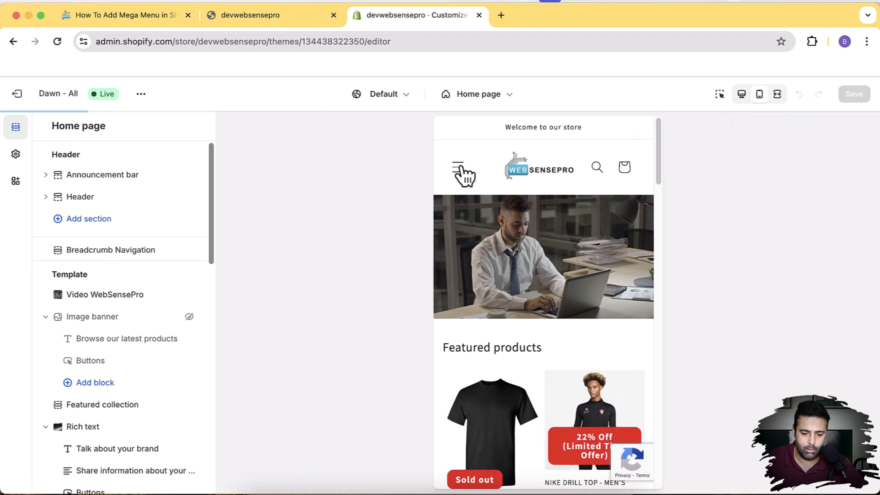
{"action": "left_click", "coordinate": [459, 169]}
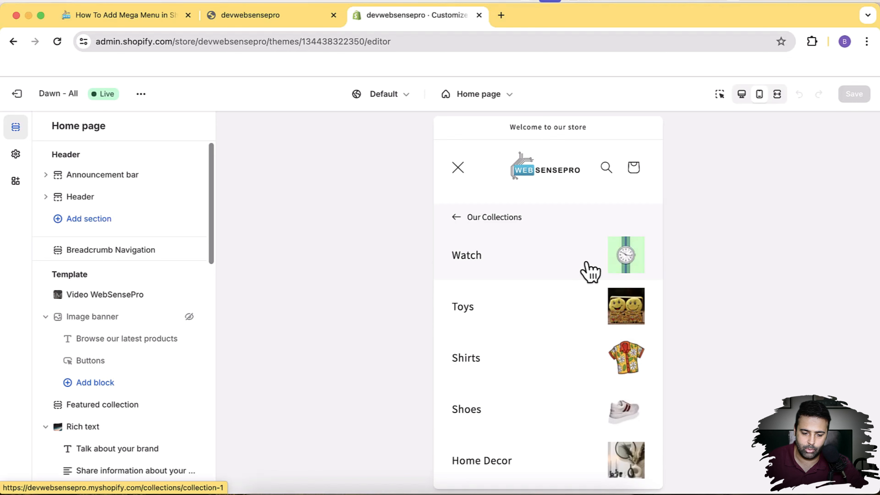
{"action": "left_click", "coordinate": [459, 170]}
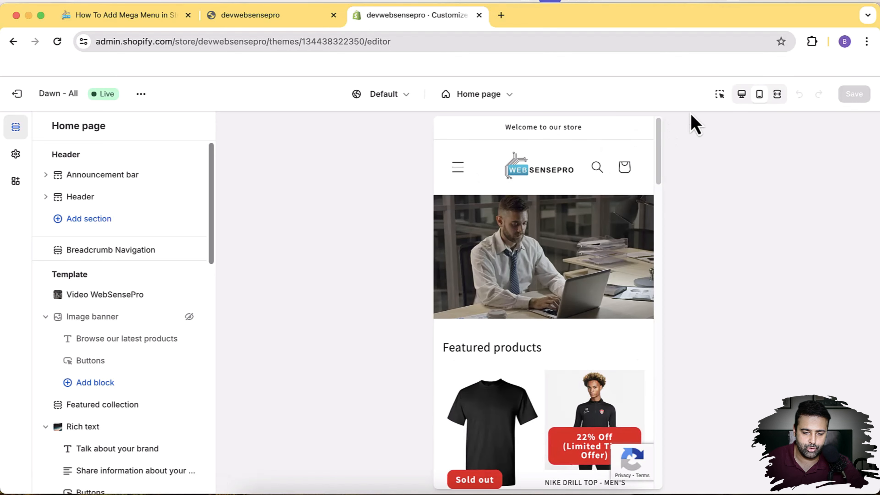
{"action": "left_click", "coordinate": [742, 98]}
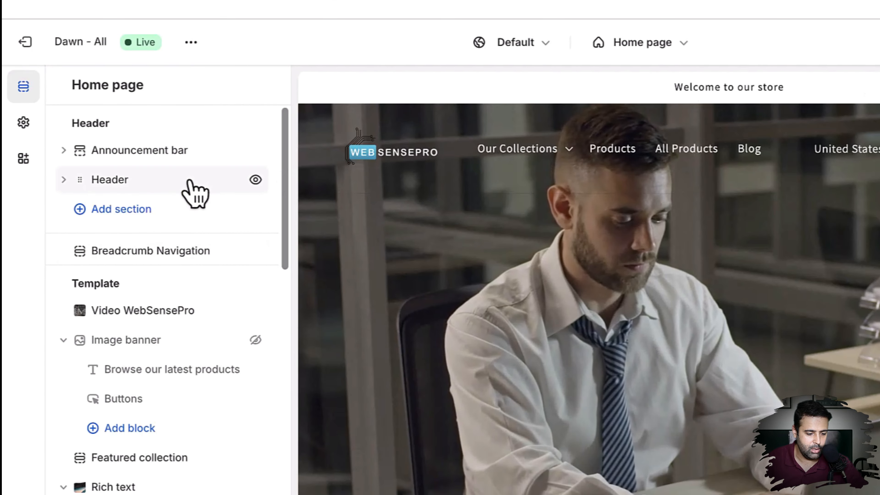
Step: Open the Header section's settings and locate the desktop menu type option
{"action": "left_click", "coordinate": [192, 189]}
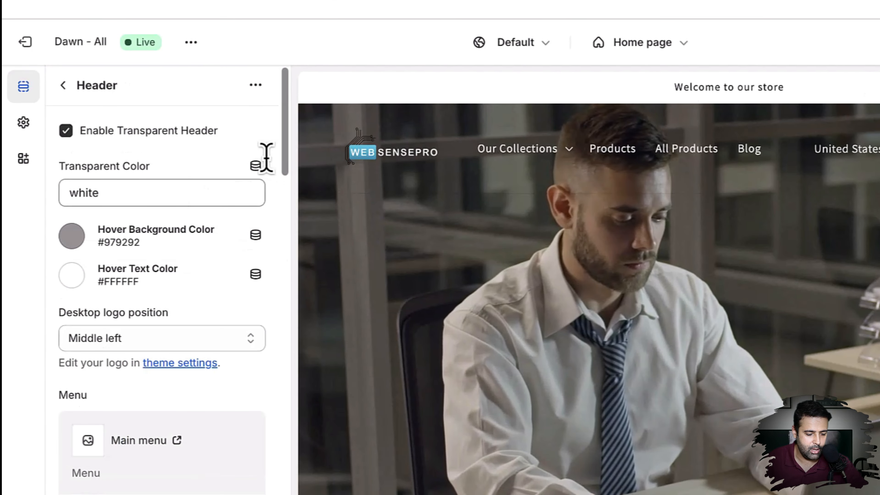
{"action": "scroll", "coordinate": [274, 163], "scroll_direction": "down", "scroll_amount": 6}
{"action": "scroll", "coordinate": [277, 173], "scroll_direction": "down", "scroll_amount": 5}
{"action": "scroll", "coordinate": [236, 173], "scroll_direction": "up", "scroll_amount": 1}
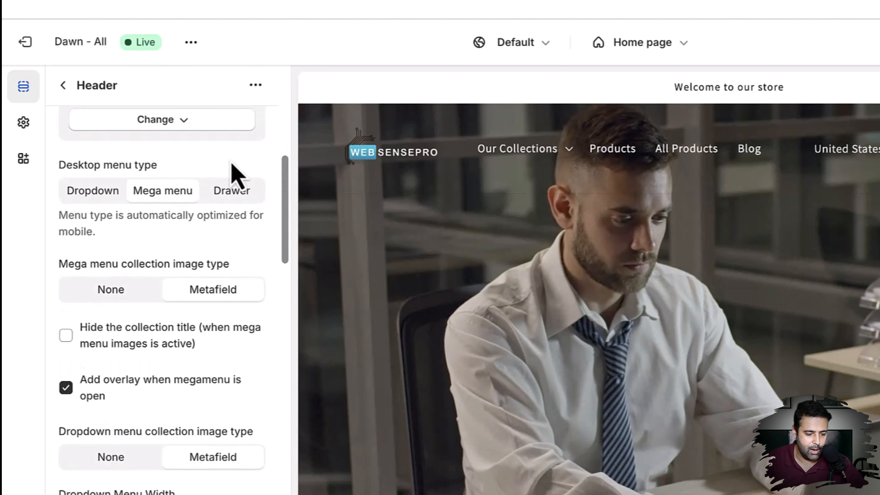
{"action": "left_click_drag", "start_coordinate": [68, 170], "coordinate": [173, 173]}
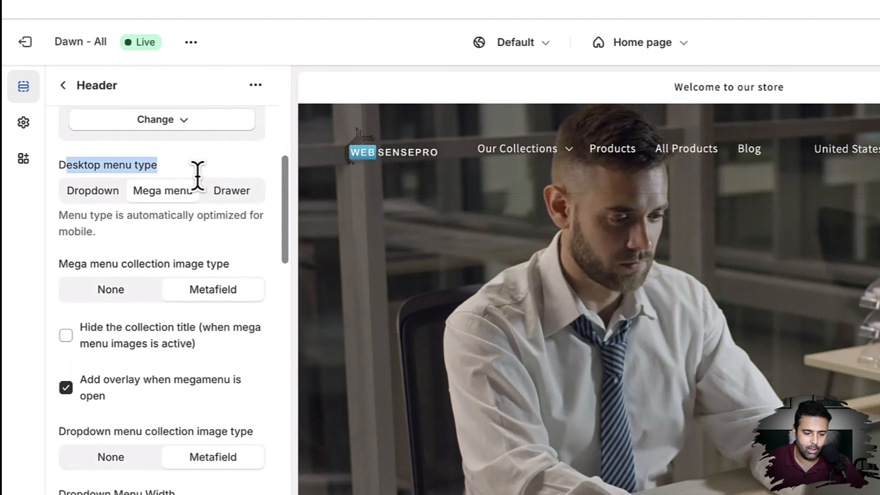
Step: Set the desktop menu type to Drawer and preview the Our Collections submenu in the drawer
{"action": "left_click", "coordinate": [233, 195]}
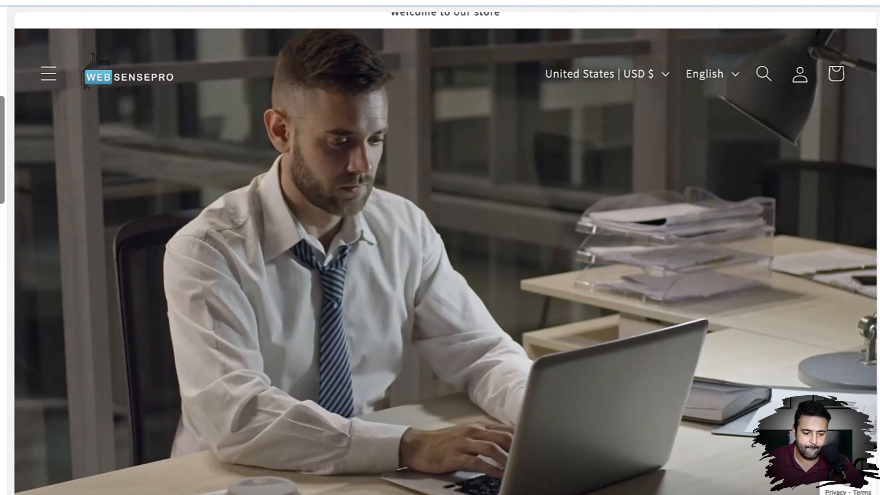
{"action": "left_click", "coordinate": [48, 74]}
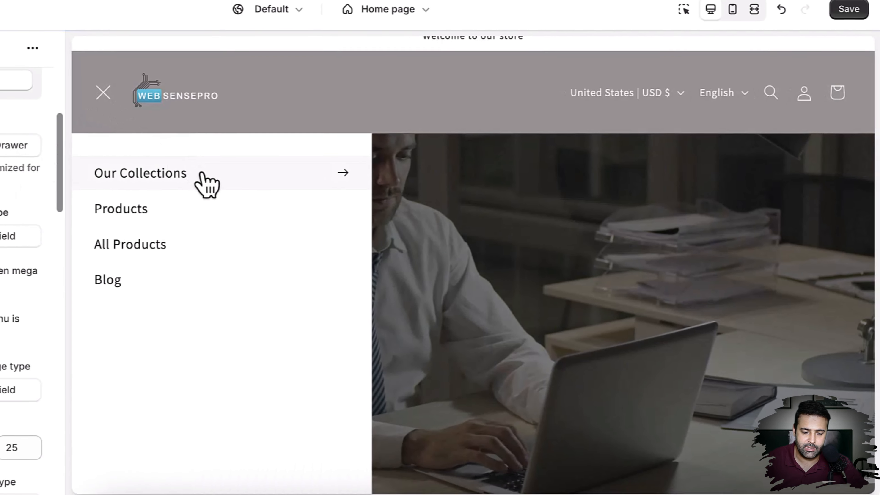
{"action": "left_click", "coordinate": [203, 173]}
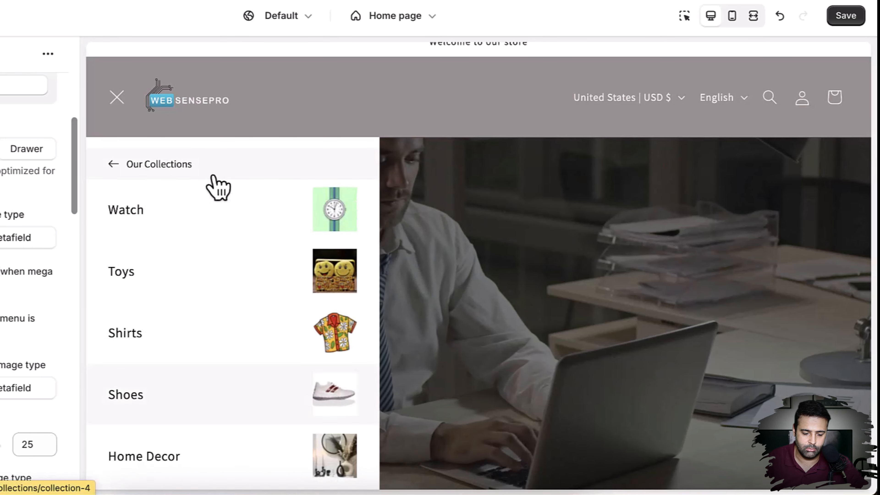
{"action": "left_click", "coordinate": [114, 164]}
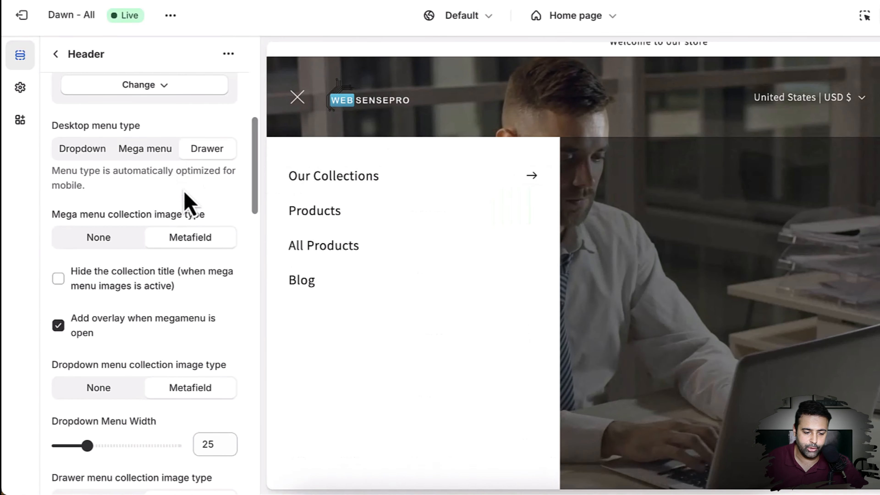
Step: Set the desktop menu type to Dropdown and preview the Our Collections menu
{"action": "left_click", "coordinate": [89, 156]}
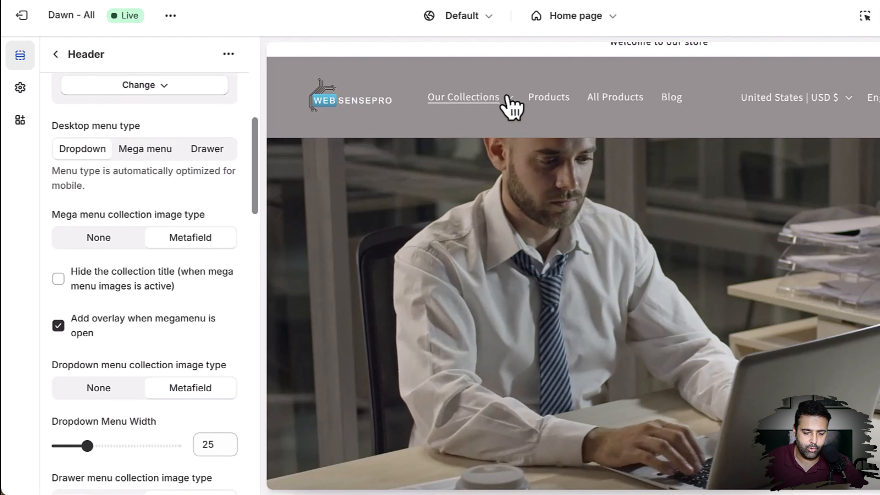
{"action": "left_click", "coordinate": [508, 97]}
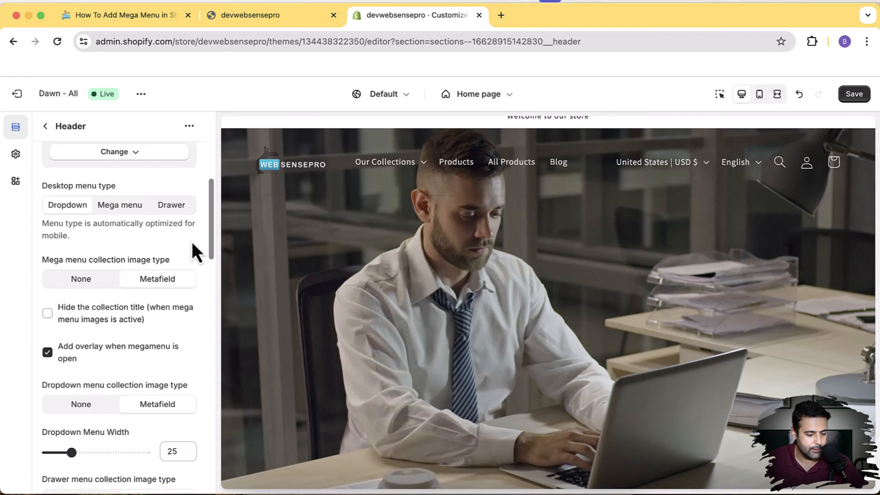
Step: Set the desktop menu type to Mega menu, save the theme, and preview the Our Collections menu
{"action": "scroll", "coordinate": [171, 179], "scroll_direction": "up", "scroll_amount": 2}
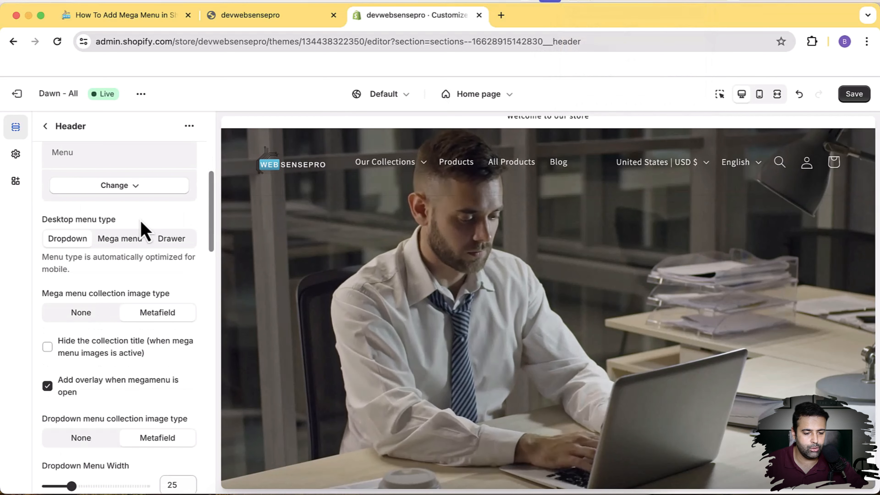
{"action": "left_click", "coordinate": [120, 239]}
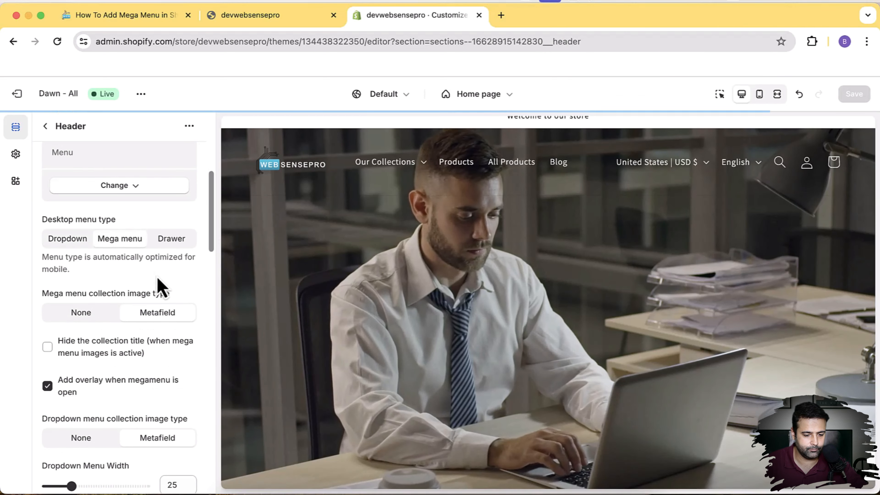
{"action": "left_click", "coordinate": [425, 168]}
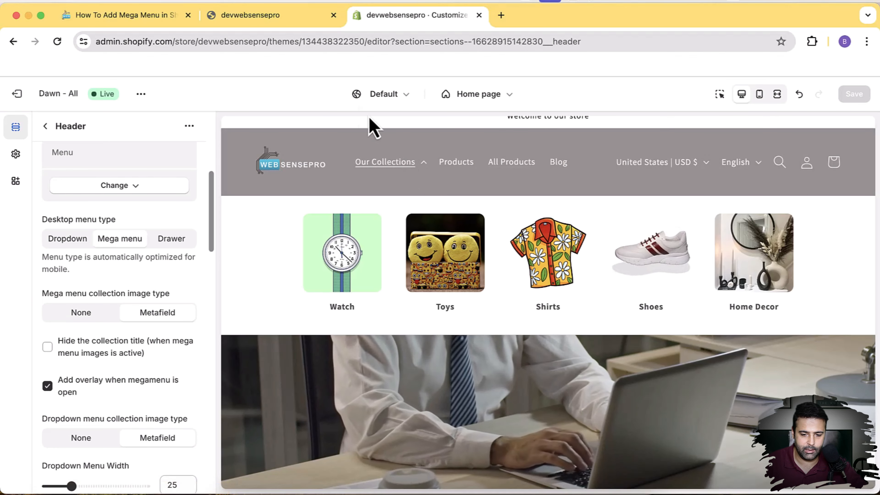
Step: Reload the live storefront and check the Our Collections mega menu by opening and closing it
{"action": "left_click", "coordinate": [270, 15]}
{"action": "left_click", "coordinate": [57, 42]}
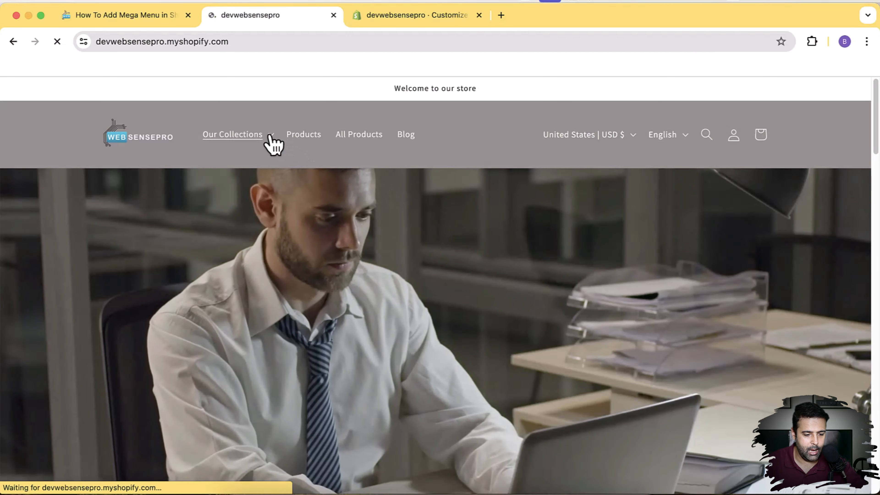
{"action": "left_click", "coordinate": [270, 140]}
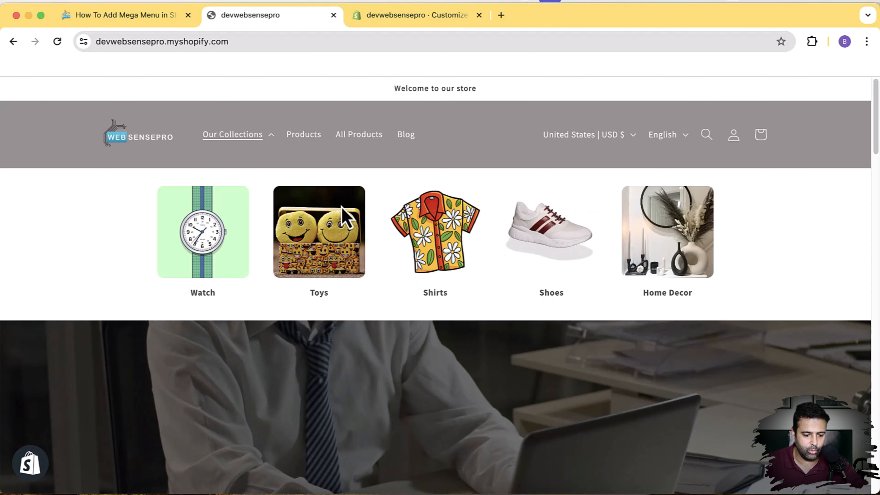
{"action": "left_click", "coordinate": [268, 135]}
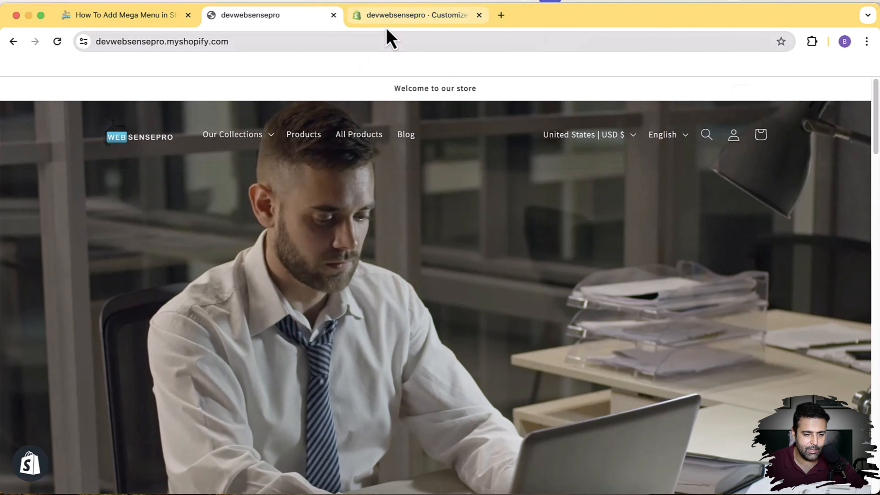
Step: Disable the overlay for the open mega menu in the theme editor, save, and check the storefront
{"action": "left_click", "coordinate": [387, 25]}
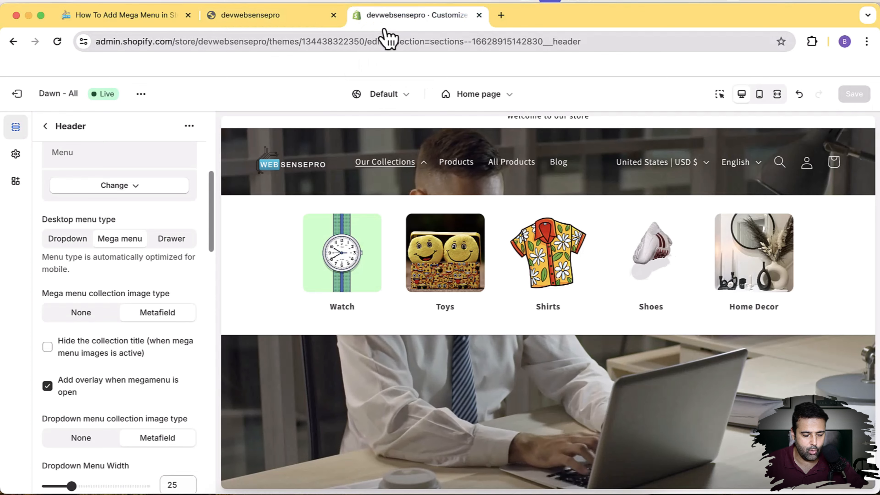
{"action": "left_click", "coordinate": [47, 387]}
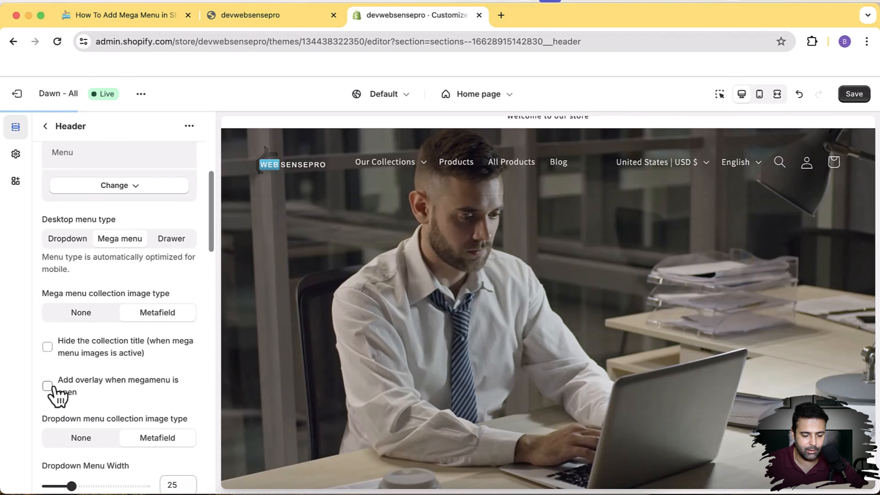
{"action": "left_click", "coordinate": [853, 94]}
{"action": "left_click", "coordinate": [276, 21]}
{"action": "left_click", "coordinate": [412, 14]}
Step: Set the mega menu collection image type to None, save, and preview the Our Collections menu
{"action": "scroll", "coordinate": [187, 194], "scroll_direction": "down", "scroll_amount": 5}
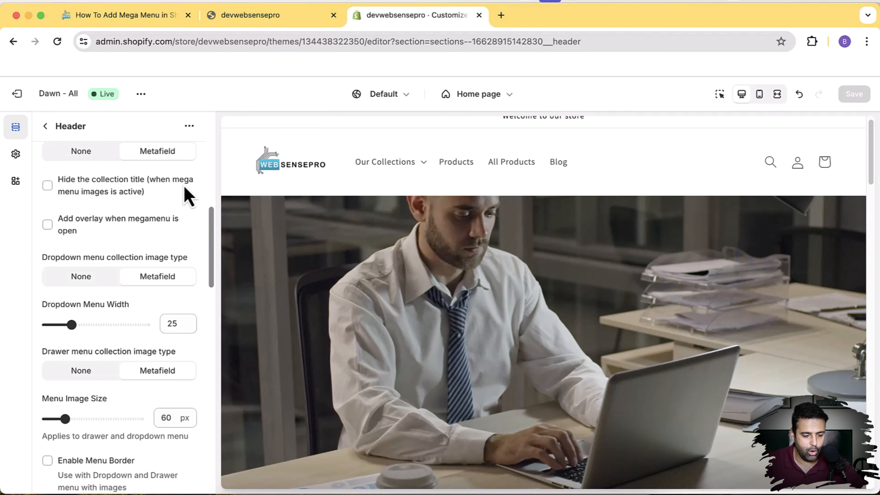
{"action": "scroll", "coordinate": [200, 246], "scroll_direction": "up", "scroll_amount": 2}
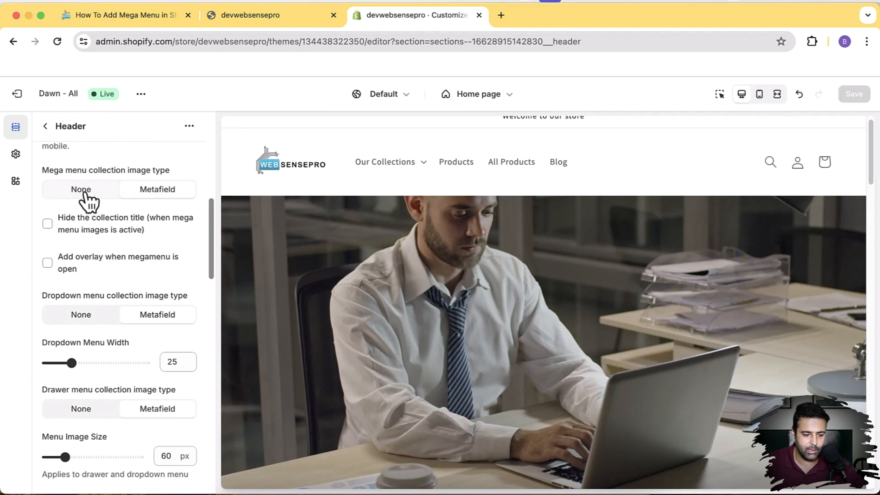
{"action": "left_click", "coordinate": [85, 191]}
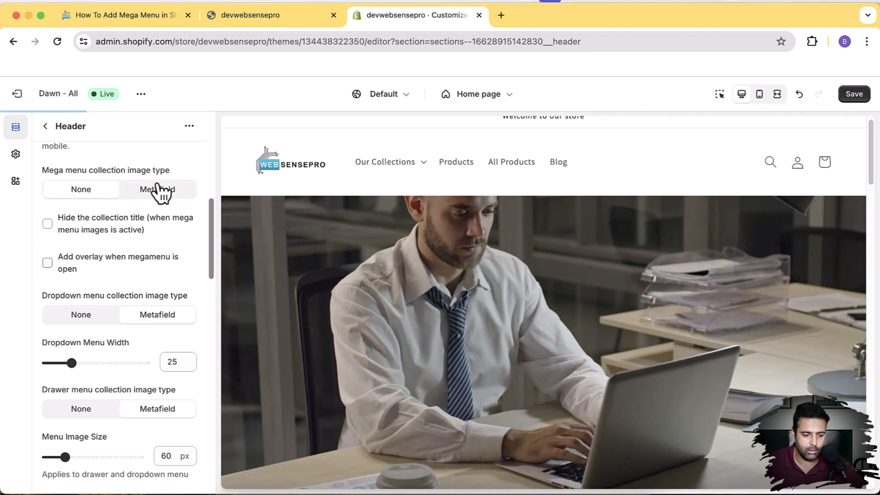
{"action": "left_click", "coordinate": [855, 94]}
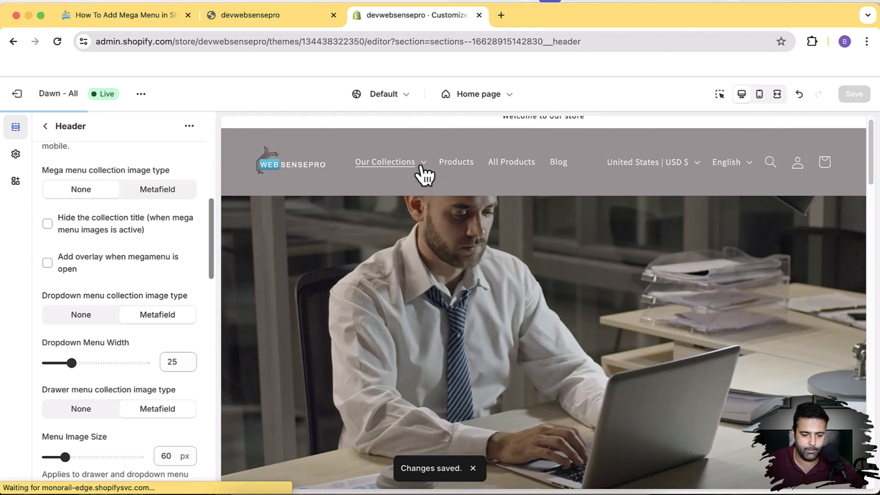
{"action": "mouse_move", "coordinate": [421, 167]}
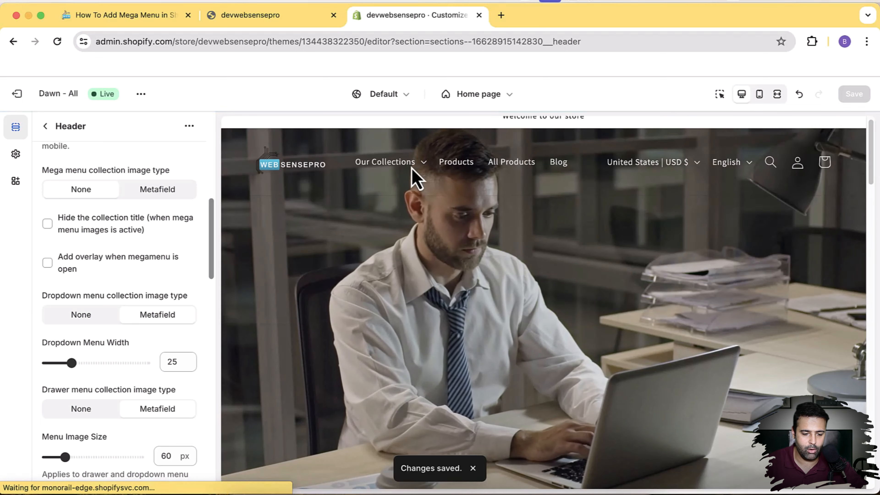
{"action": "left_click", "coordinate": [412, 165]}
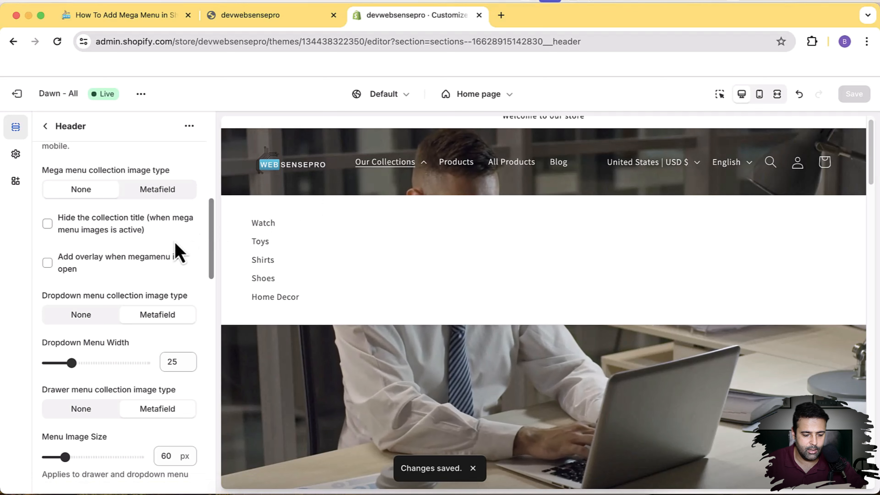
Step: Set the mega menu collection image type to Metafield and preview the Our Collections menu
{"action": "left_click", "coordinate": [175, 189]}
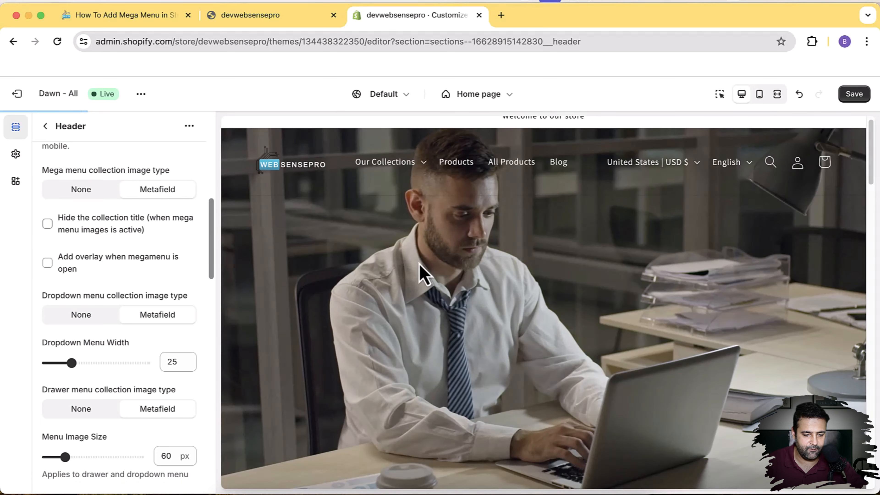
{"action": "left_click", "coordinate": [427, 178]}
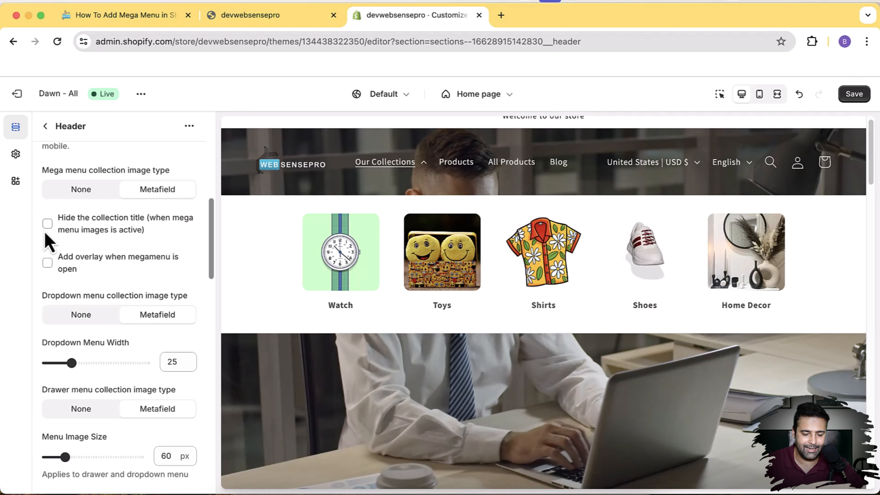
Step: Try hiding the collection titles in the mega menu, preview it, and turn the option off again
{"action": "left_click", "coordinate": [47, 224]}
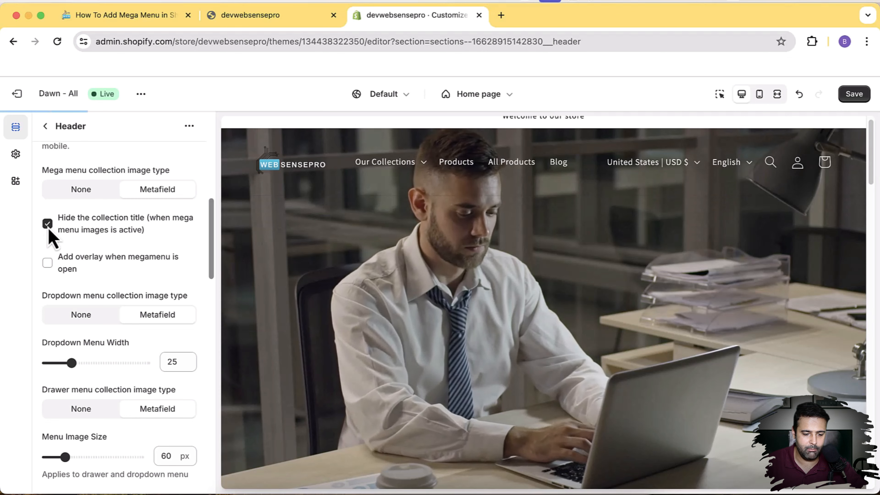
{"action": "mouse_move", "coordinate": [413, 171]}
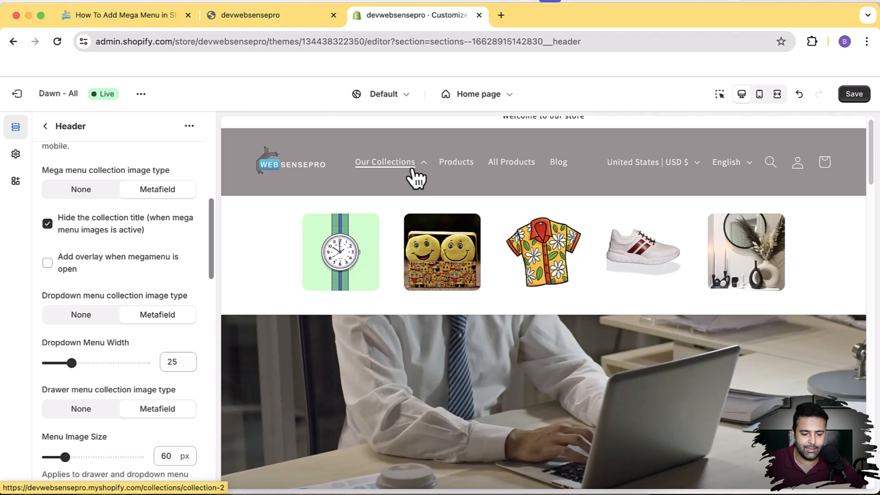
{"action": "left_click", "coordinate": [48, 224]}
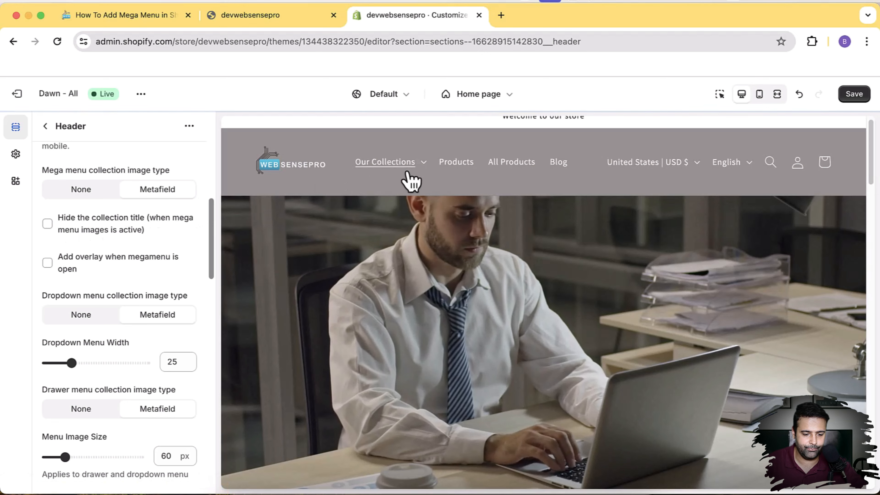
Step: Set the header's desktop menu type to Drawer and preview the Our Collections submenu in the drawer
{"action": "scroll", "coordinate": [219, 274], "scroll_direction": "down", "scroll_amount": 6}
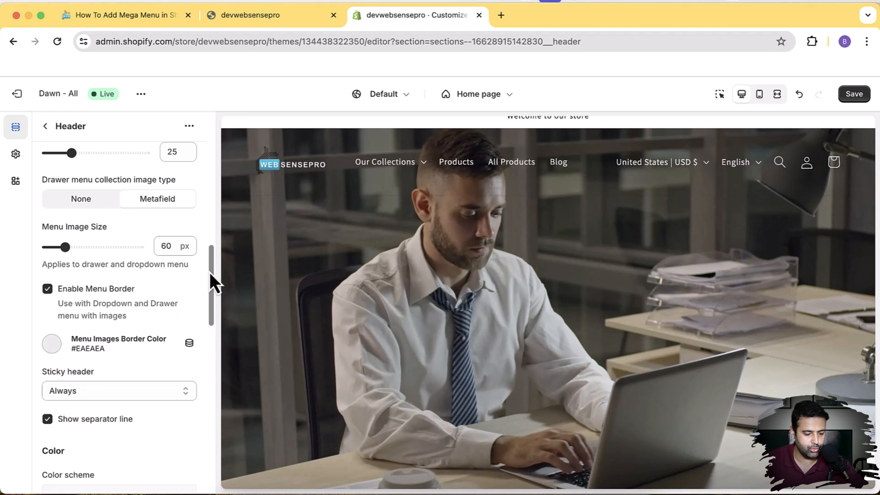
{"action": "left_click_drag", "start_coordinate": [211, 278], "coordinate": [205, 186]}
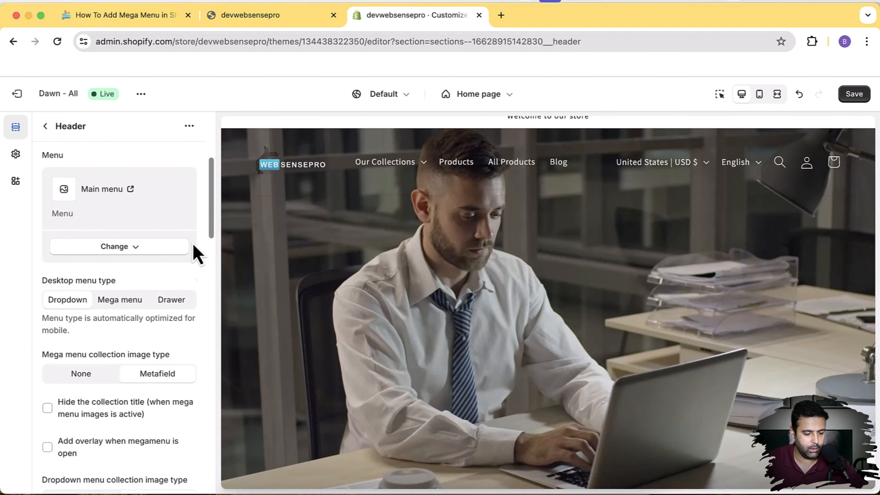
{"action": "left_click", "coordinate": [181, 301]}
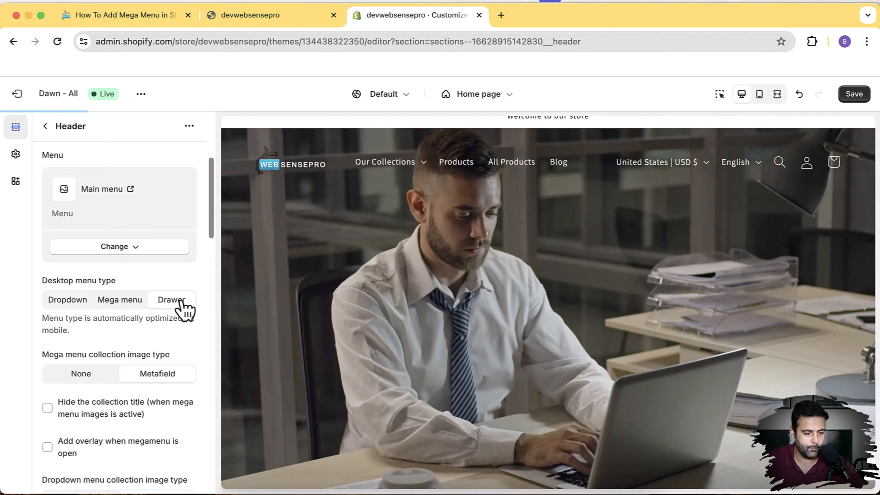
{"action": "left_click", "coordinate": [247, 163]}
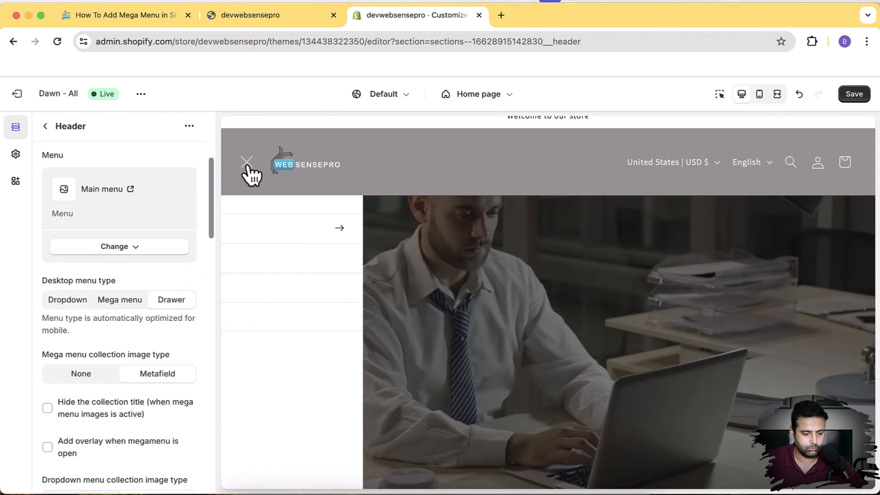
{"action": "left_click", "coordinate": [282, 230]}
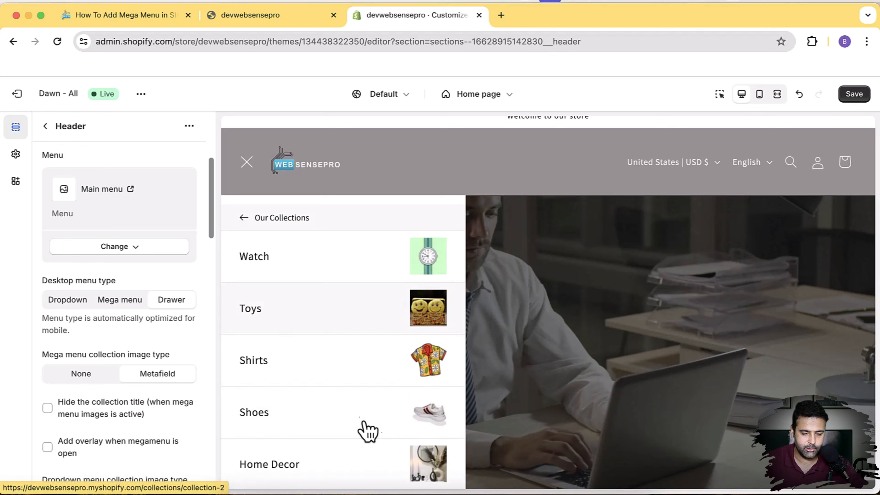
Step: Set the header's Menu Image Size to 100 px and preview the Our Collections drawer submenu
{"action": "scroll", "coordinate": [145, 222], "scroll_direction": "down", "scroll_amount": 10}
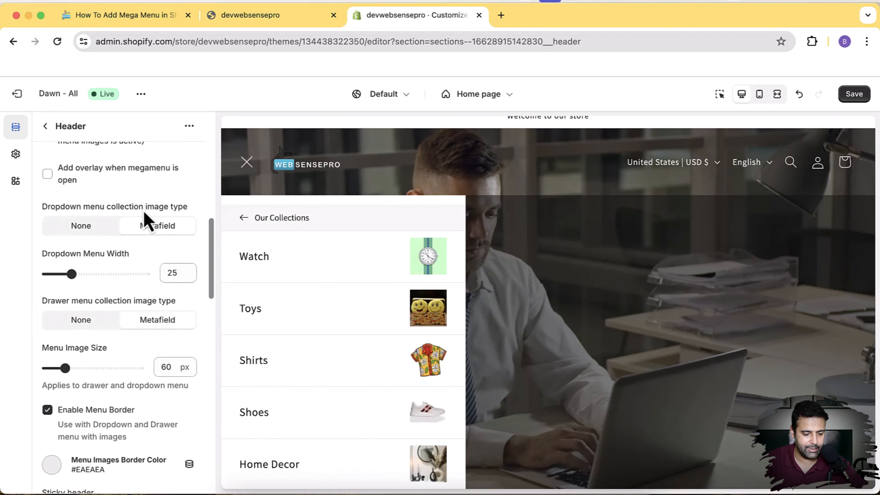
{"action": "scroll", "coordinate": [144, 215], "scroll_direction": "down", "scroll_amount": 6}
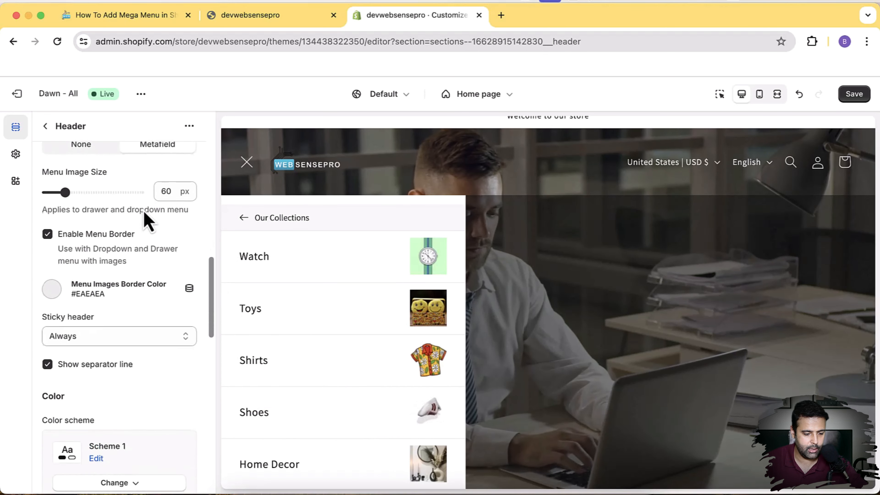
{"action": "scroll", "coordinate": [144, 215], "scroll_direction": "down", "scroll_amount": 1}
{"action": "left_click_drag", "start_coordinate": [65, 190], "coordinate": [169, 195]}
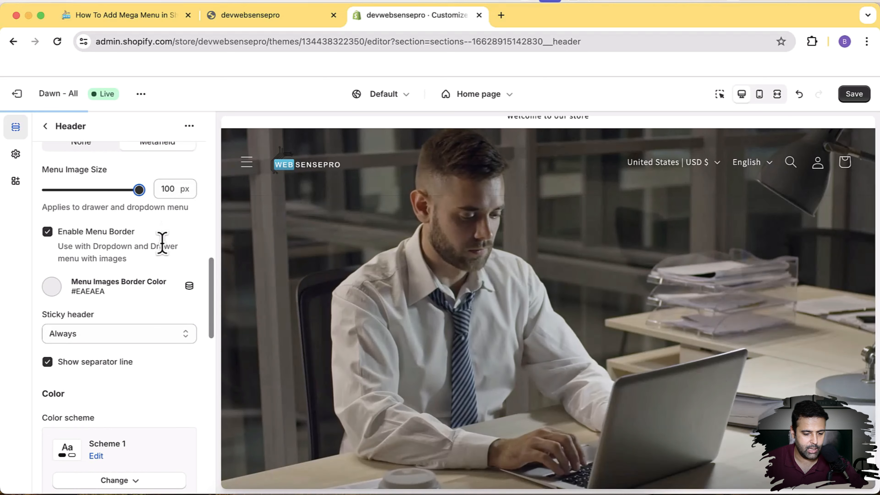
{"action": "left_click", "coordinate": [246, 162]}
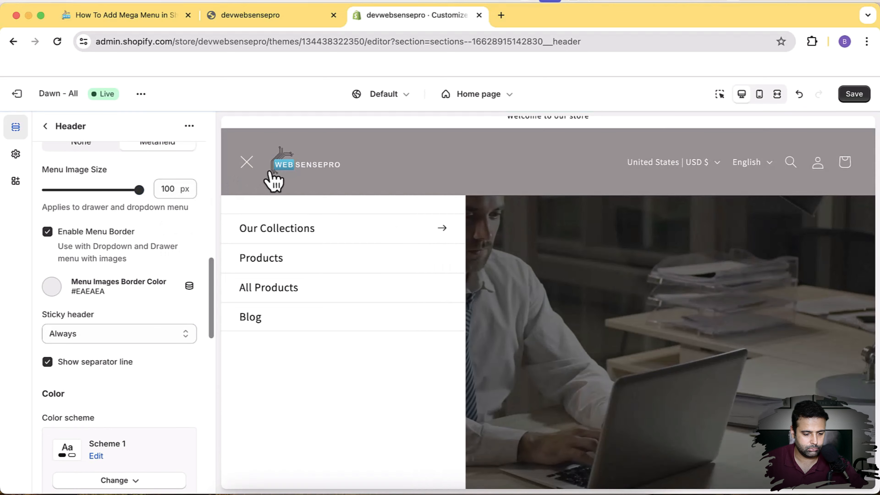
{"action": "left_click", "coordinate": [411, 228]}
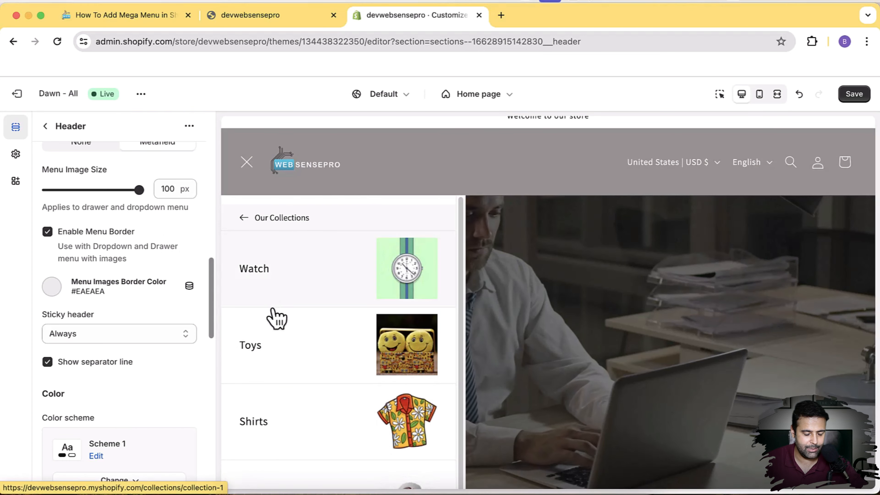
Step: Set the Menu Images Border Color to #121212, preview the Our Collections drawer submenu, and go back to the drawer's main list
{"action": "left_click", "coordinate": [52, 286]}
{"action": "left_click", "coordinate": [114, 250]}
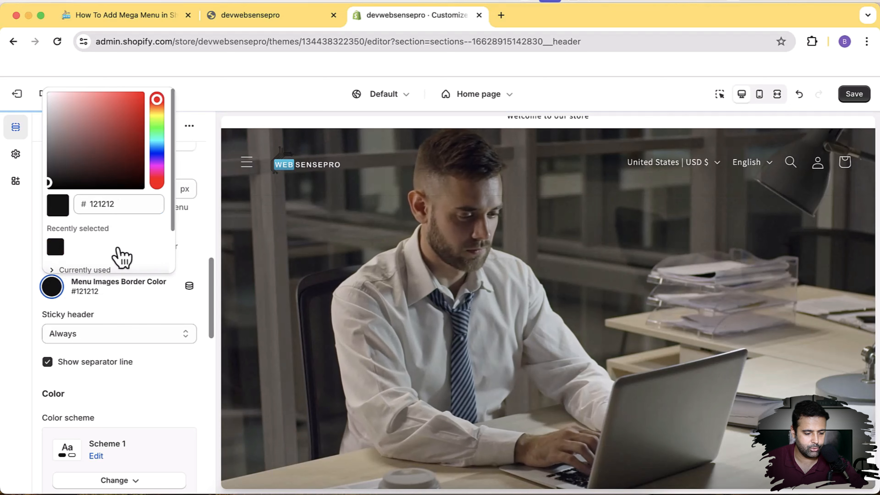
{"action": "left_click", "coordinate": [196, 249]}
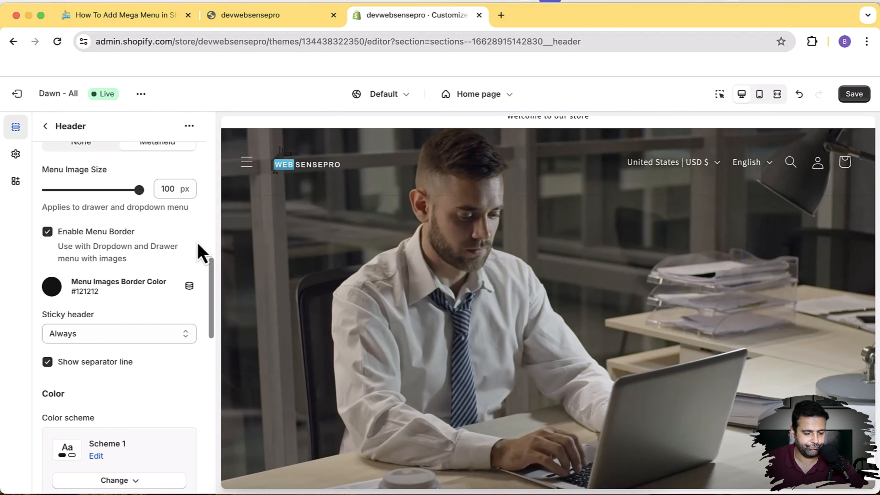
{"action": "left_click", "coordinate": [247, 166]}
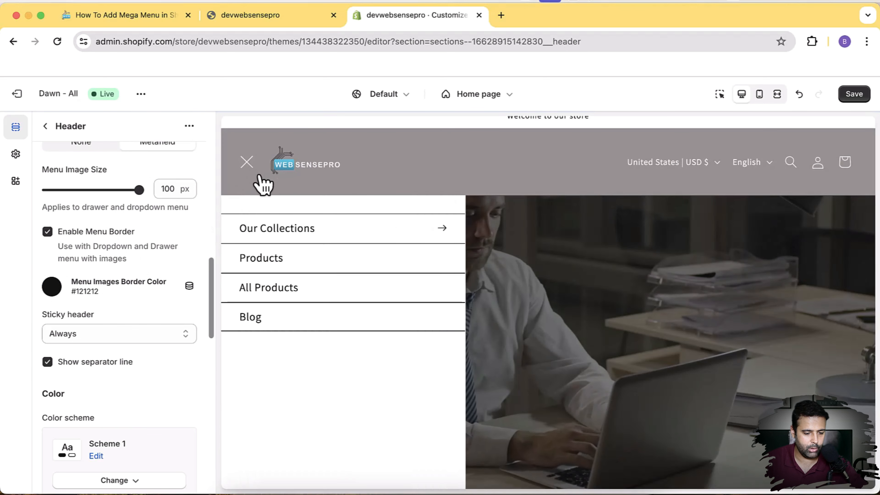
{"action": "left_click", "coordinate": [329, 241]}
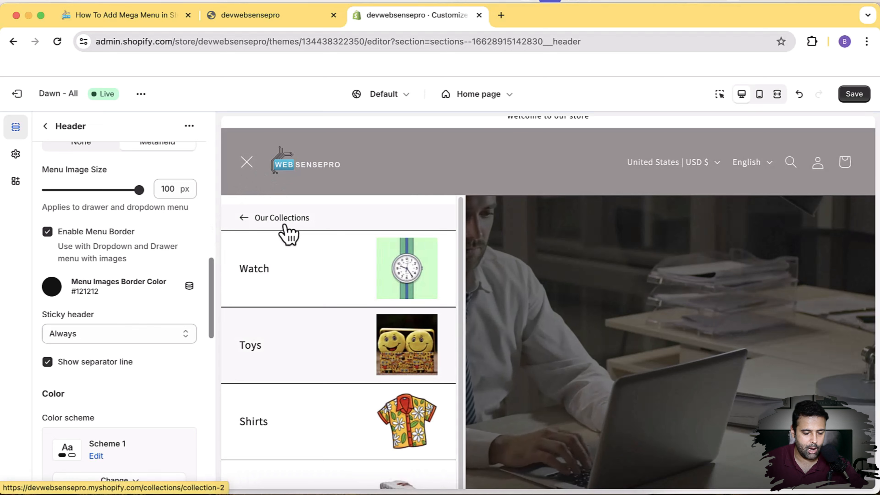
{"action": "left_click", "coordinate": [243, 226]}
Step: Review the Header section's remaining settings up to the transparent header options, and return to the home page's section list
{"action": "scroll", "coordinate": [135, 333], "scroll_direction": "up", "scroll_amount": 10}
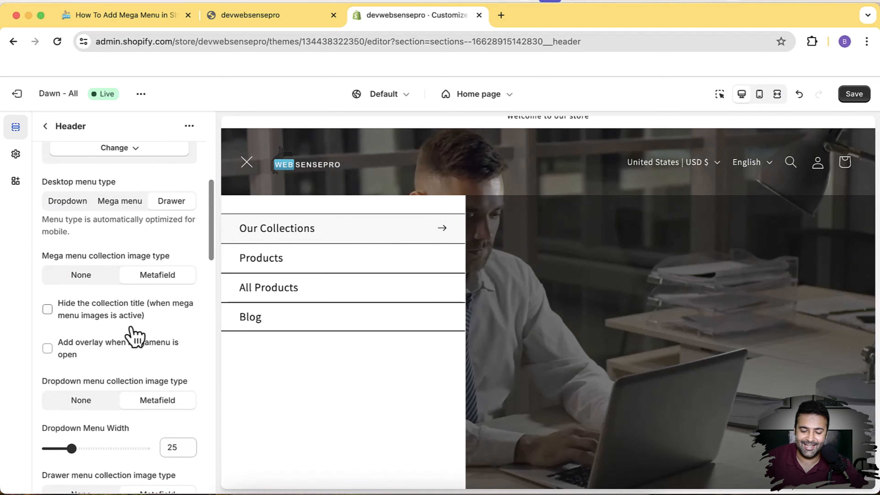
{"action": "scroll", "coordinate": [142, 331], "scroll_direction": "up", "scroll_amount": 8}
{"action": "scroll", "coordinate": [148, 329], "scroll_direction": "up", "scroll_amount": 2}
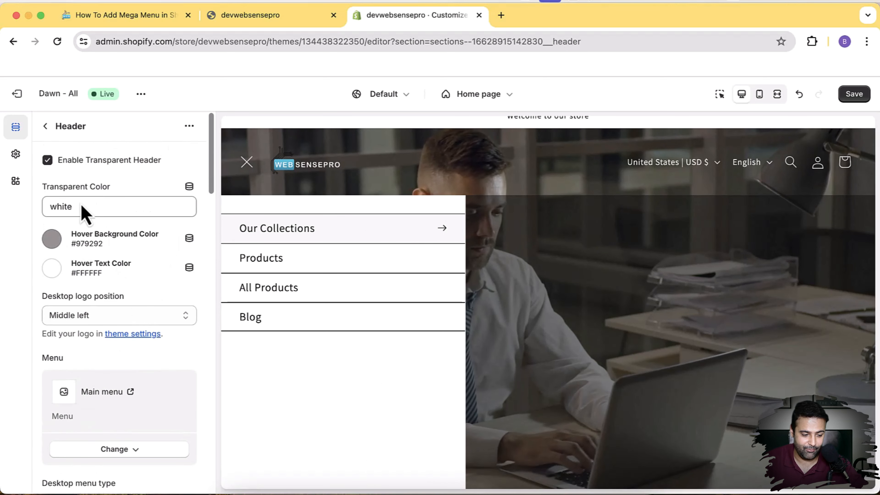
{"action": "left_click", "coordinate": [44, 127]}
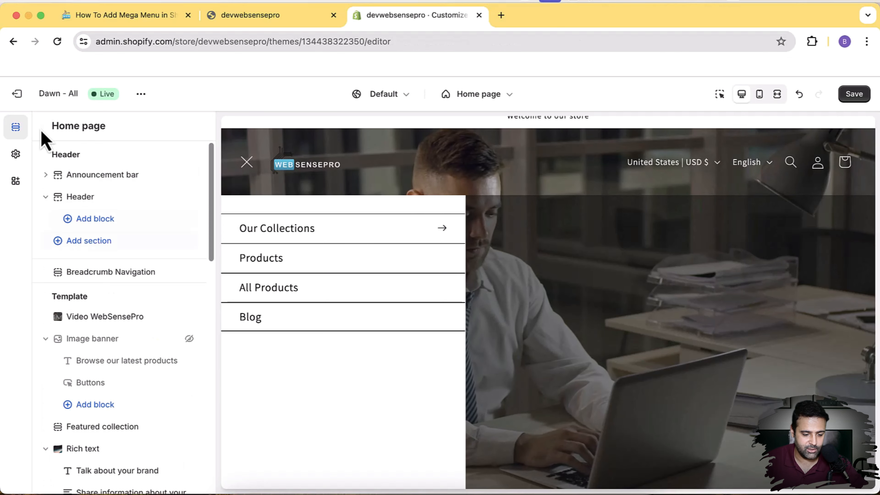
Step: Open the store's Shopify admin in a new browser tab using the storefront address with /admin, glancing at the tutorial article while it loads
{"action": "left_click", "coordinate": [300, 18]}
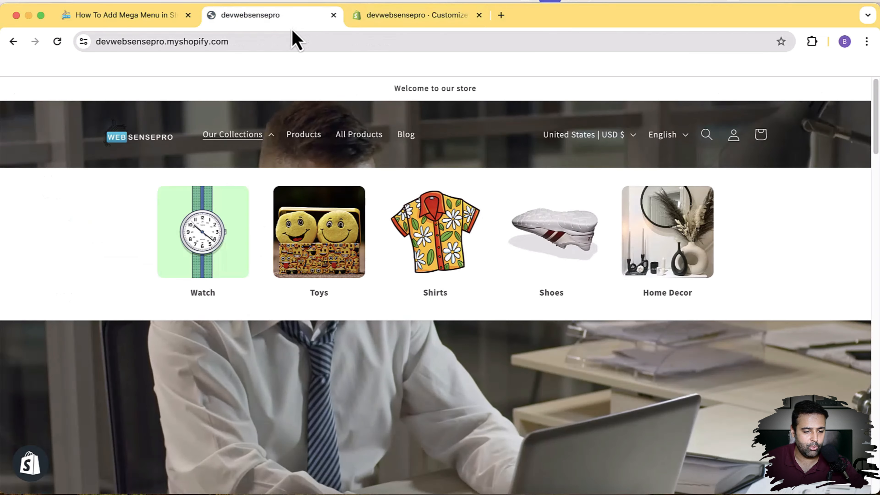
{"action": "left_click", "coordinate": [334, 40]}
{"action": "key", "text": "ctrl+c"}
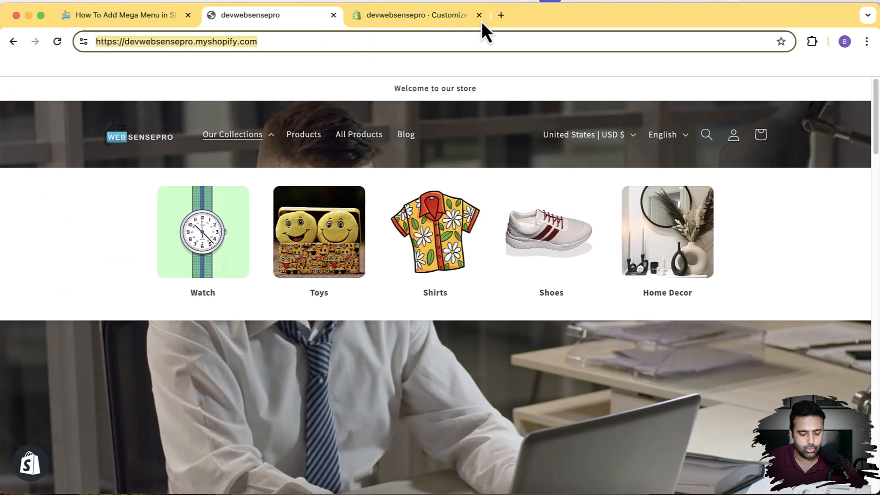
{"action": "left_click", "coordinate": [502, 16]}
{"action": "left_click_drag", "start_coordinate": [535, 19], "coordinate": [434, 21]}
{"action": "key", "text": "ctrl+v"}
{"action": "type", "text": "/adm"}
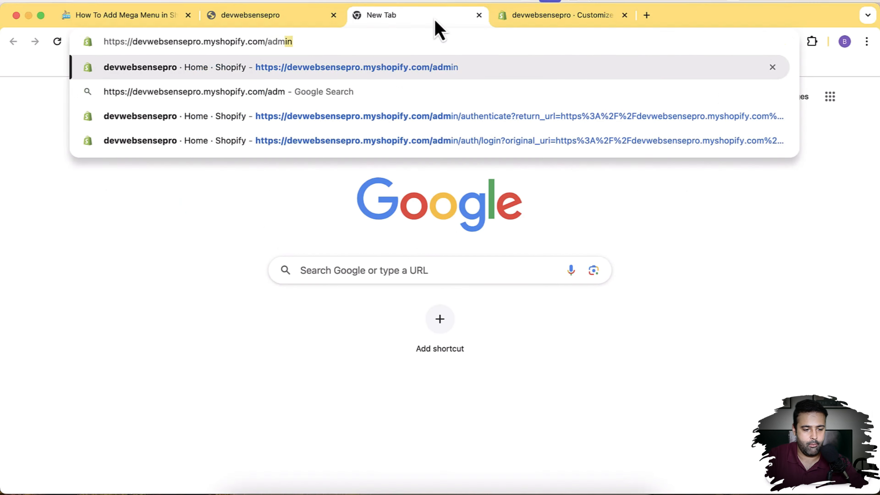
{"action": "key", "text": "Return"}
{"action": "left_click", "coordinate": [168, 17]}
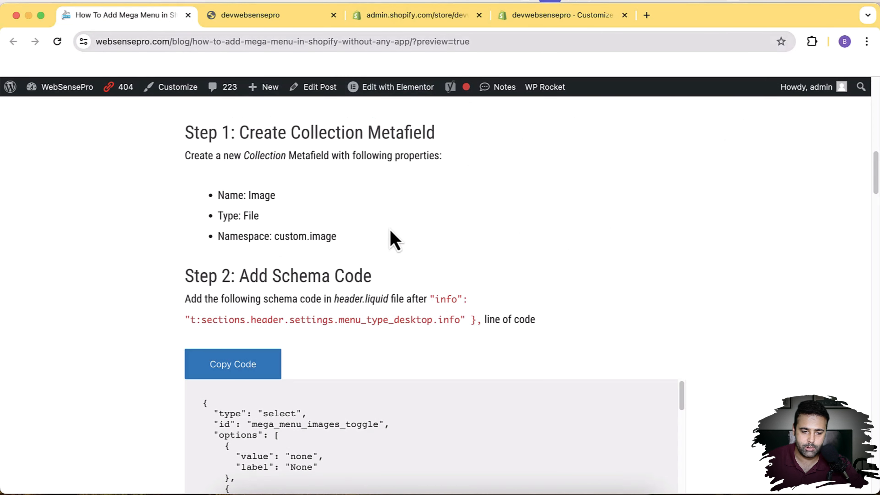
{"action": "left_click", "coordinate": [424, 30]}
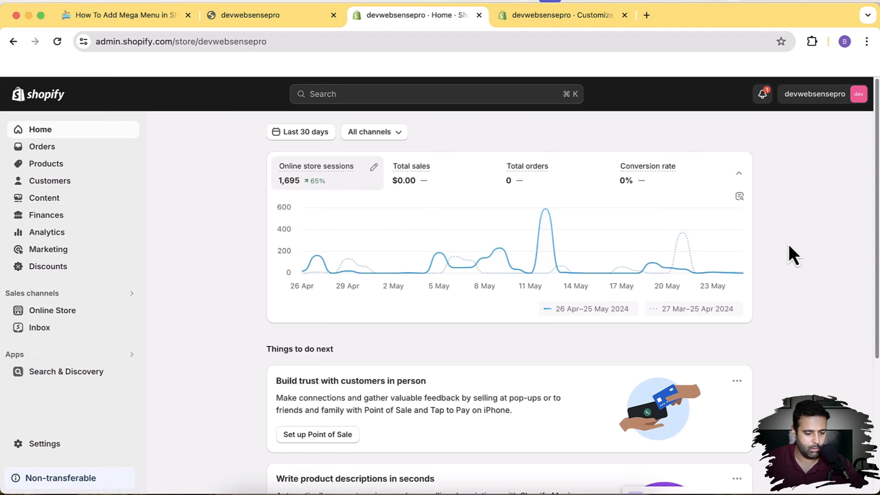
Step: Go to the Online Store themes and add the free Dawn theme to the theme library
{"action": "scroll", "coordinate": [429, 287], "scroll_direction": "down", "scroll_amount": 1}
{"action": "left_click", "coordinate": [71, 312]}
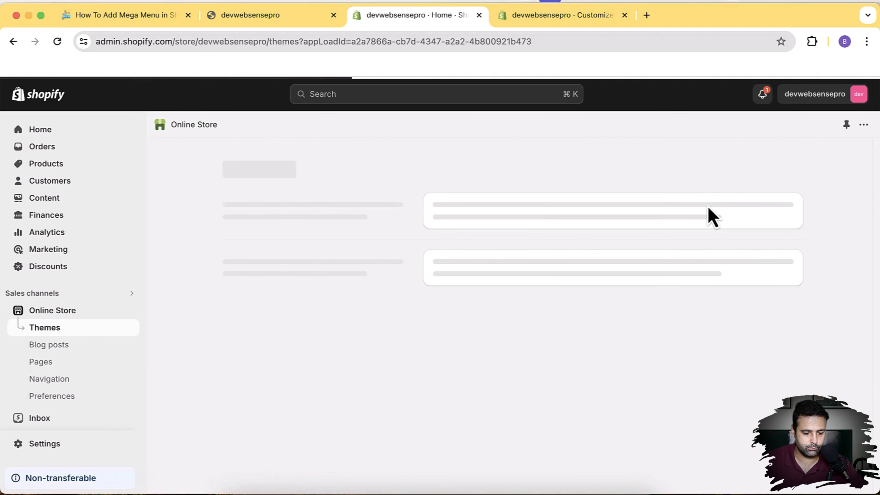
{"action": "scroll", "coordinate": [774, 204], "scroll_direction": "down", "scroll_amount": 5}
{"action": "scroll", "coordinate": [773, 199], "scroll_direction": "down", "scroll_amount": 12}
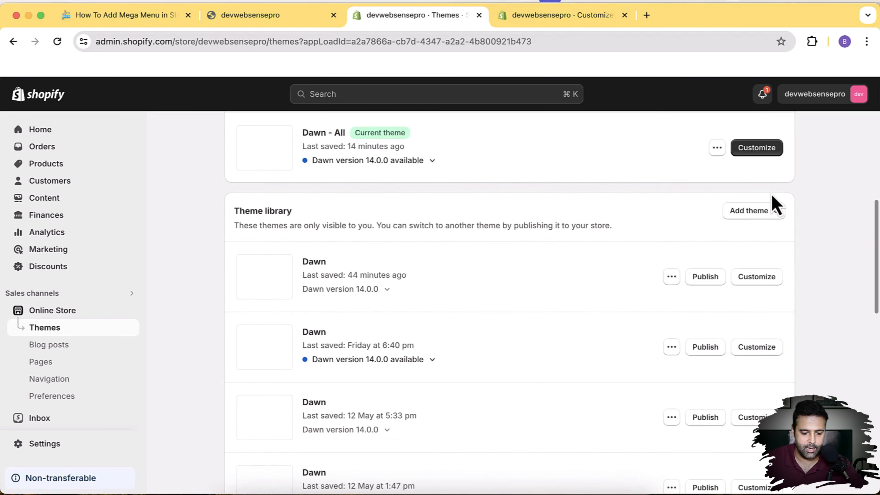
{"action": "scroll", "coordinate": [776, 205], "scroll_direction": "down", "scroll_amount": 3}
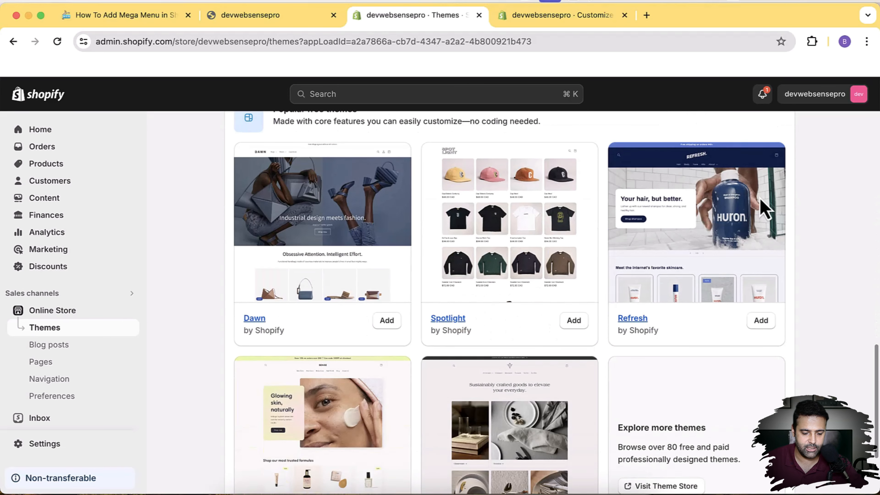
{"action": "left_click", "coordinate": [387, 322]}
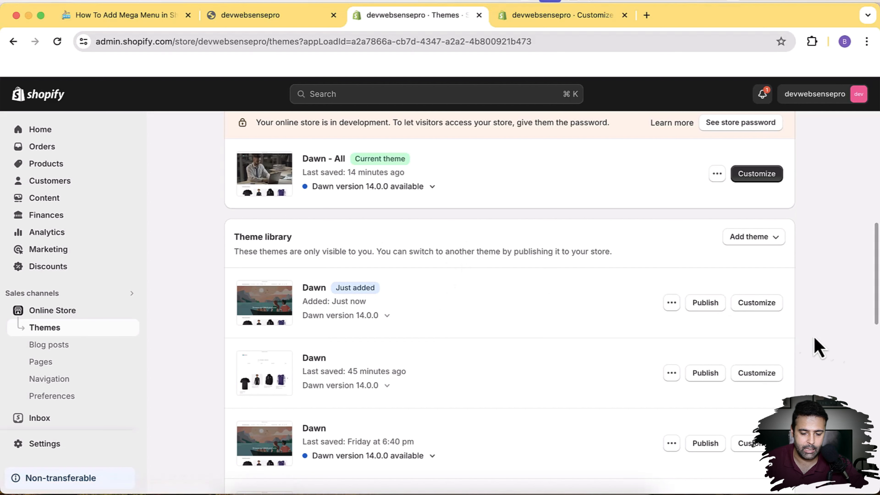
Step: Publish the newly added Dawn theme in place of Dawn - All
{"action": "scroll", "coordinate": [848, 354], "scroll_direction": "down", "scroll_amount": 1}
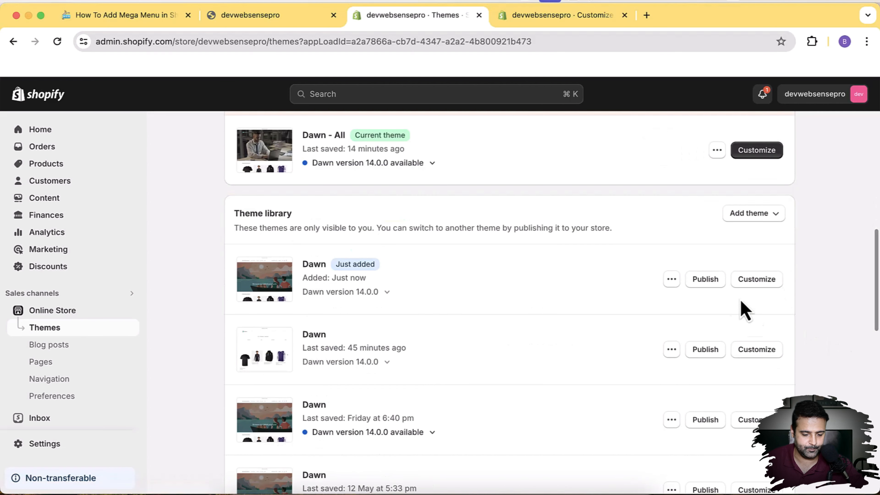
{"action": "left_click", "coordinate": [707, 282]}
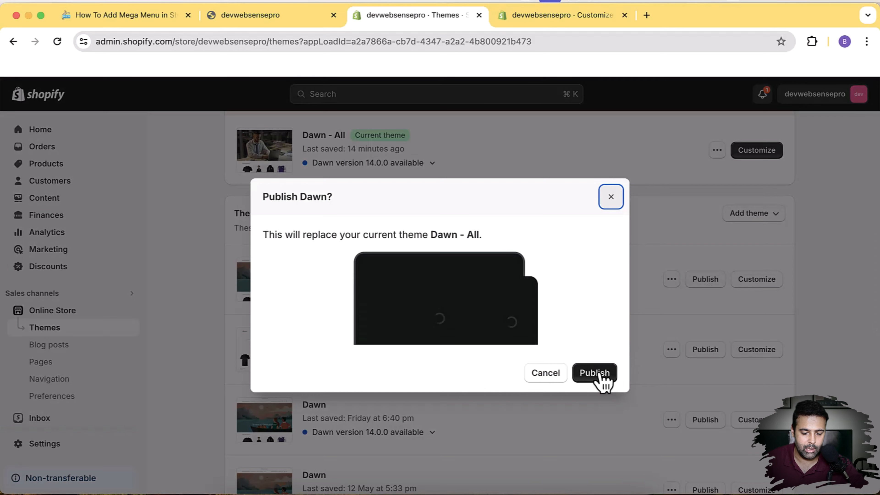
{"action": "left_click", "coordinate": [601, 374]}
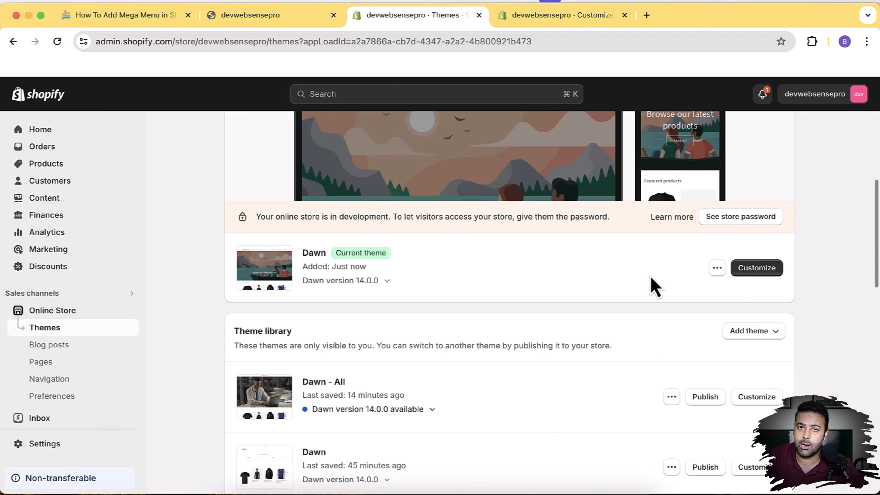
Step: Check the available actions for the current Dawn theme and read the theme limit notice
{"action": "scroll", "coordinate": [651, 276], "scroll_direction": "up", "scroll_amount": 1}
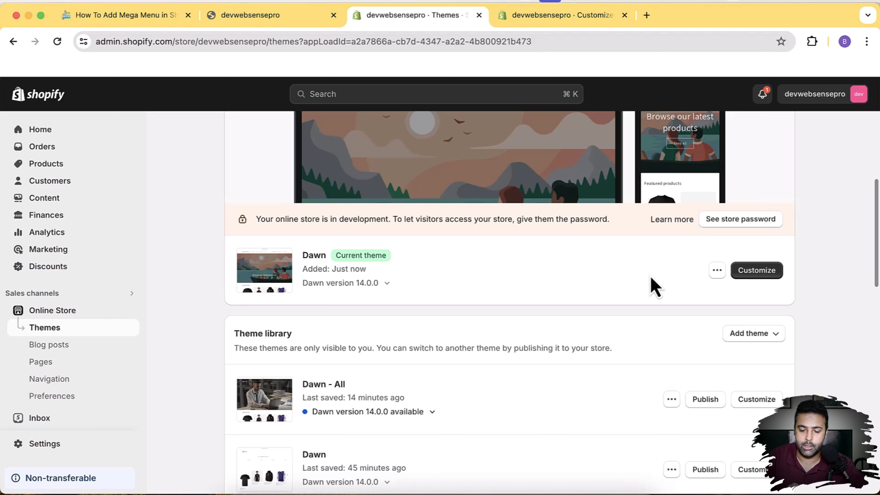
{"action": "left_click", "coordinate": [717, 271]}
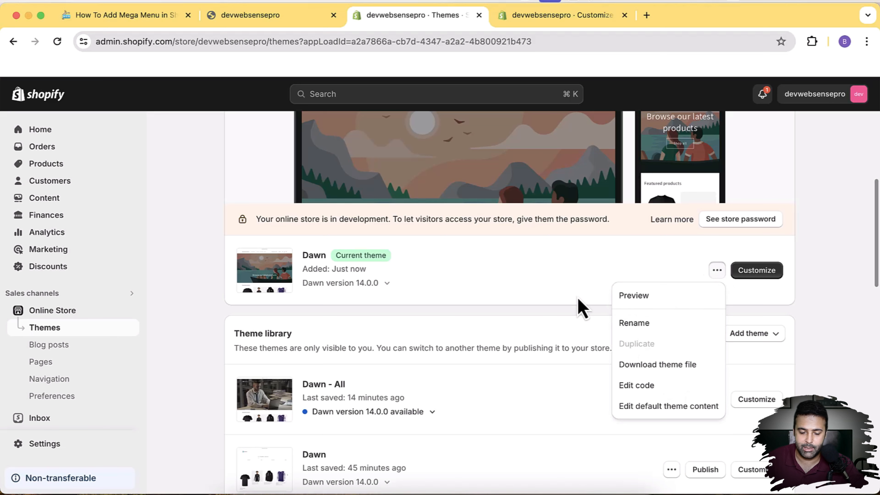
{"action": "scroll", "coordinate": [581, 305], "scroll_direction": "up", "scroll_amount": 5}
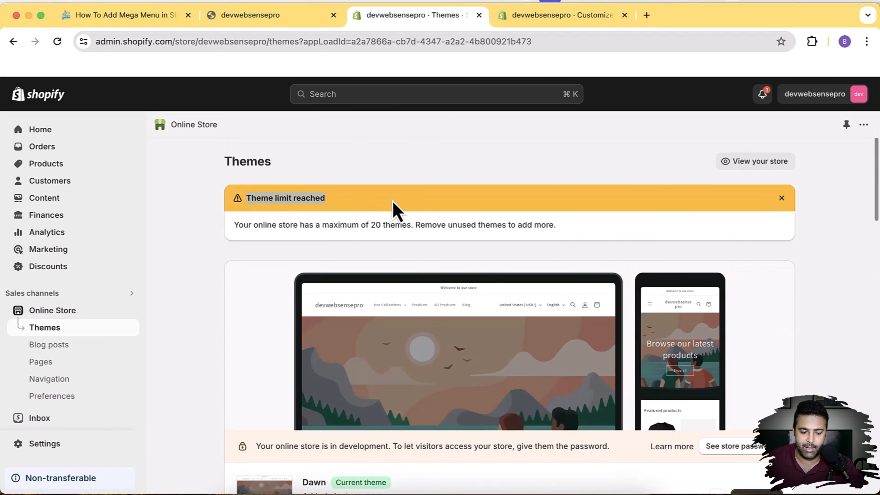
{"action": "scroll", "coordinate": [554, 239], "scroll_direction": "down", "scroll_amount": 5}
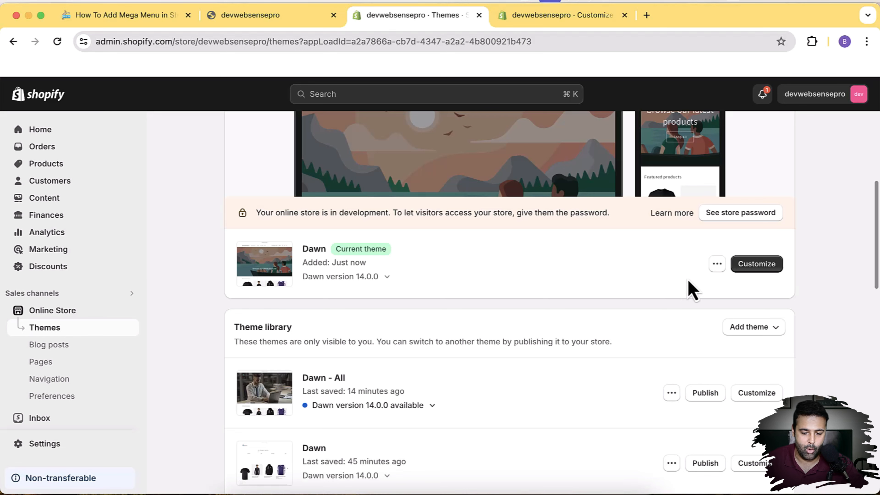
Step: Preview the current Dawn theme, move the preview beside the storefront tab, and close the old storefront tab
{"action": "left_click", "coordinate": [717, 264]}
{"action": "left_click", "coordinate": [682, 289]}
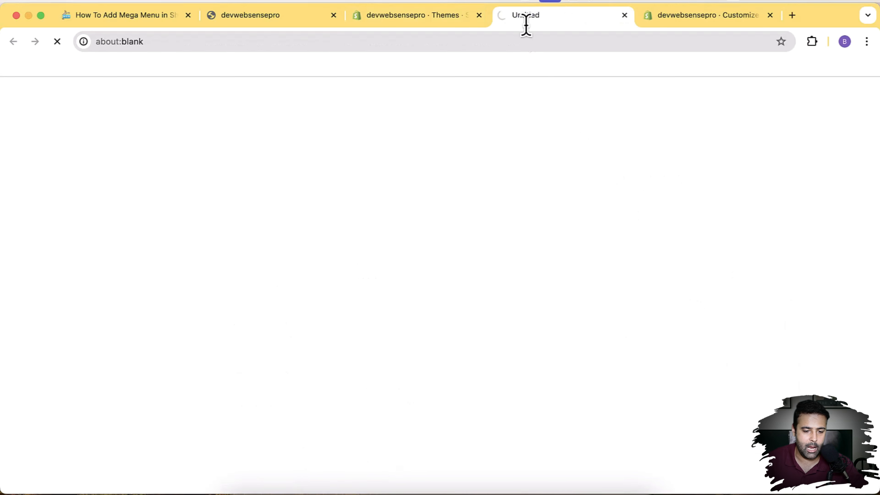
{"action": "left_click_drag", "start_coordinate": [525, 17], "coordinate": [387, 19]}
{"action": "left_click", "coordinate": [306, 18]}
{"action": "left_click", "coordinate": [333, 18]}
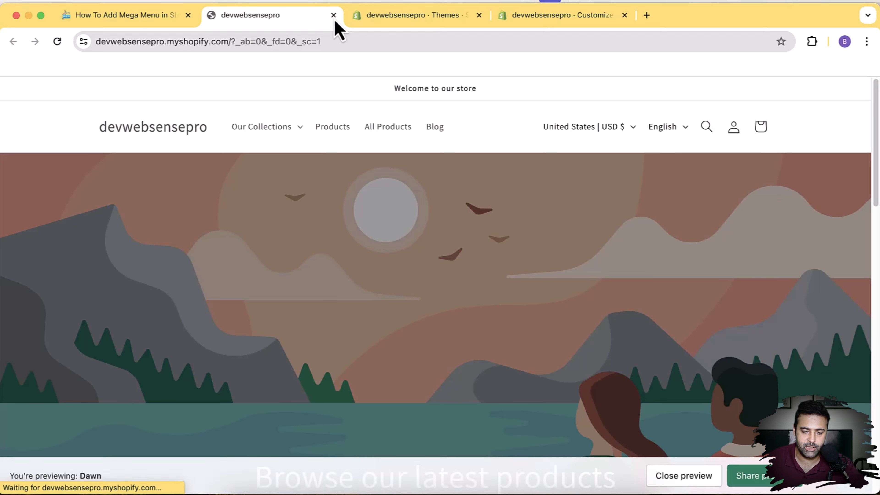
Step: Leave the theme customizer and open the collection metafield definitions in the store's custom data settings
{"action": "left_click", "coordinate": [625, 16]}
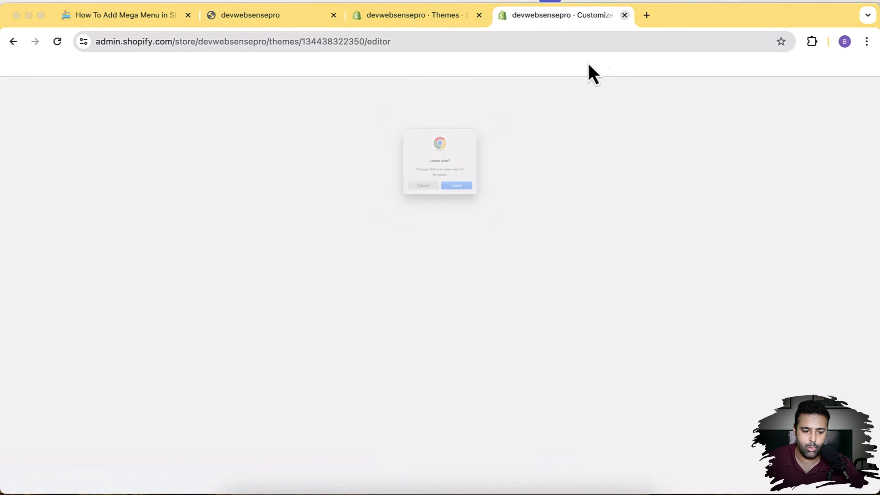
{"action": "left_click", "coordinate": [469, 213]}
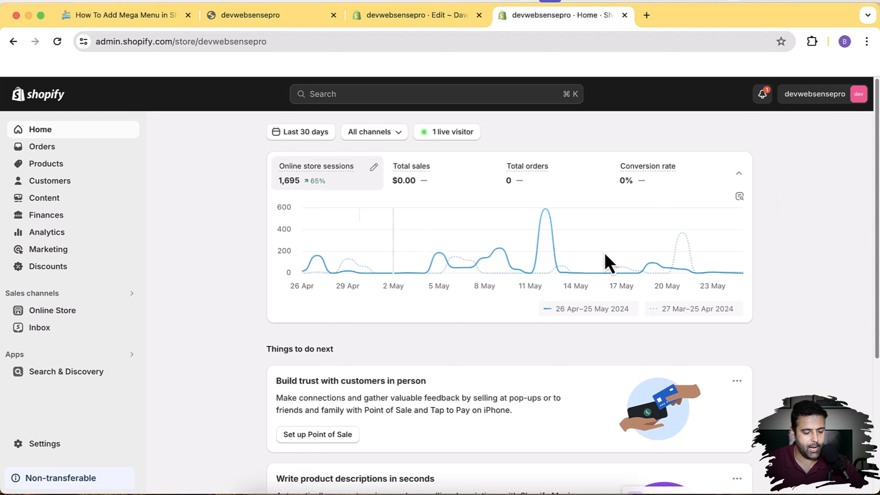
{"action": "left_click", "coordinate": [50, 444]}
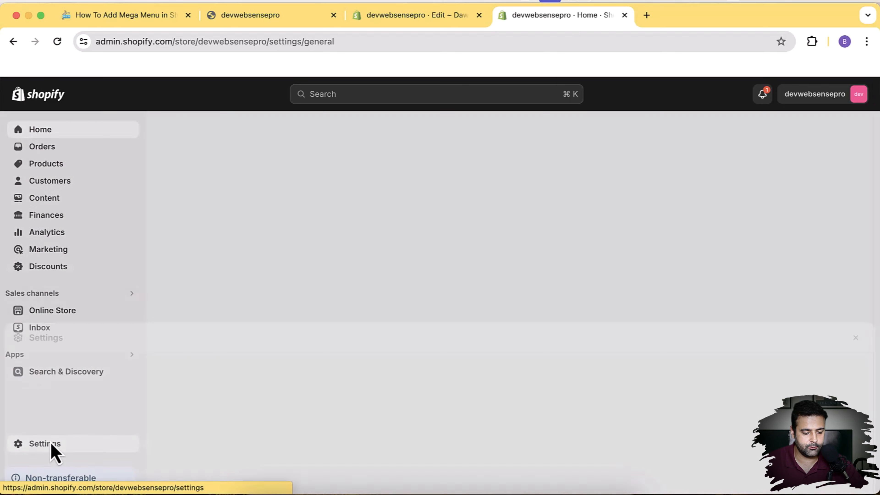
{"action": "scroll", "coordinate": [314, 246], "scroll_direction": "down", "scroll_amount": 5}
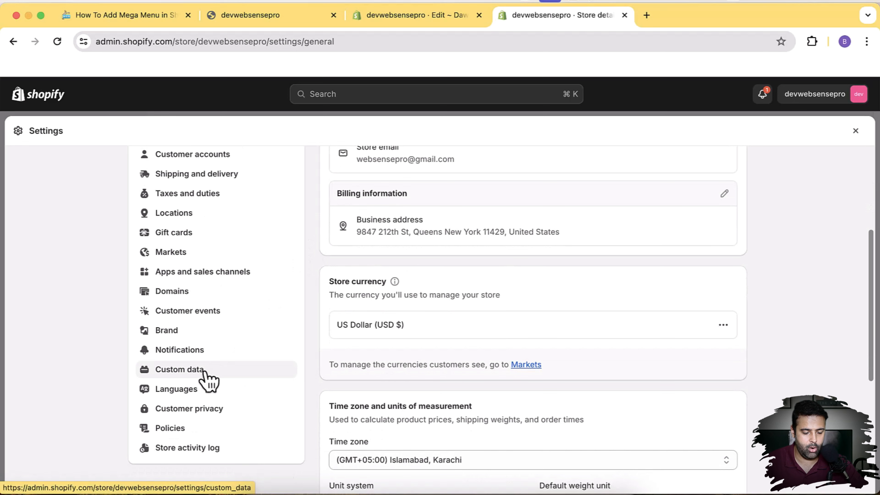
{"action": "left_click", "coordinate": [206, 373]}
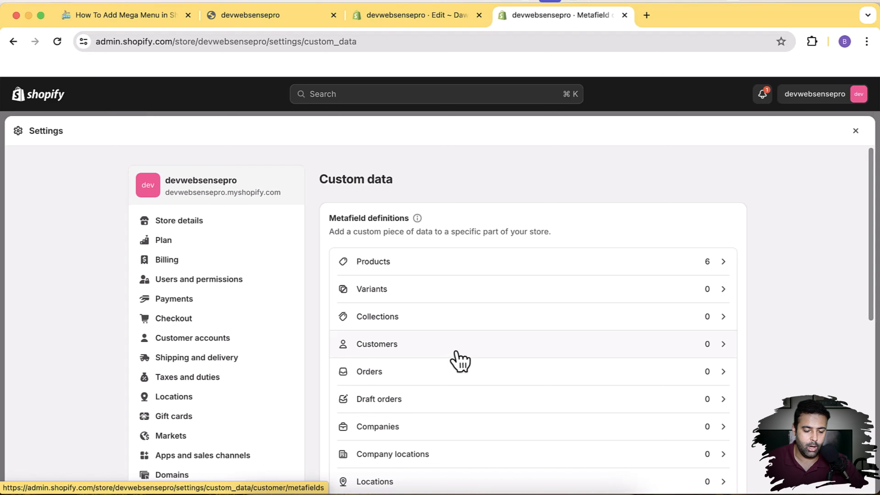
{"action": "left_click", "coordinate": [456, 319]}
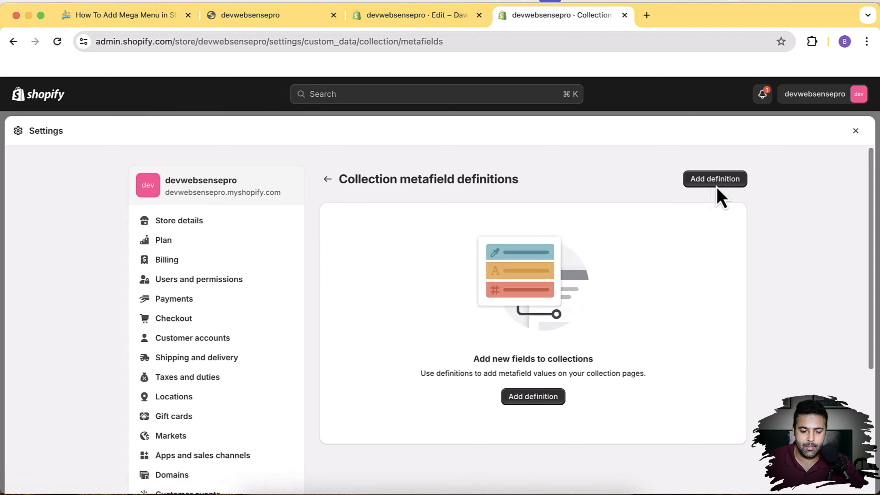
Step: Start a new collection metafield definition and name it Image
{"action": "left_click", "coordinate": [725, 182]}
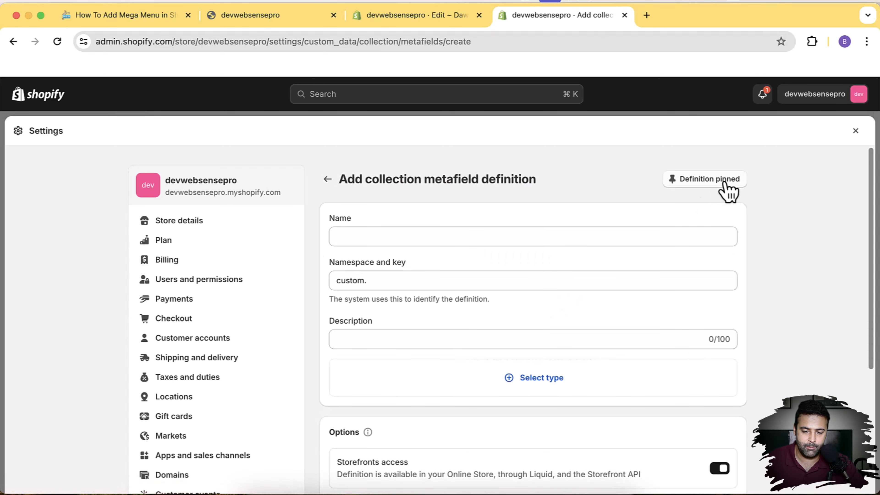
{"action": "left_click", "coordinate": [328, 180]}
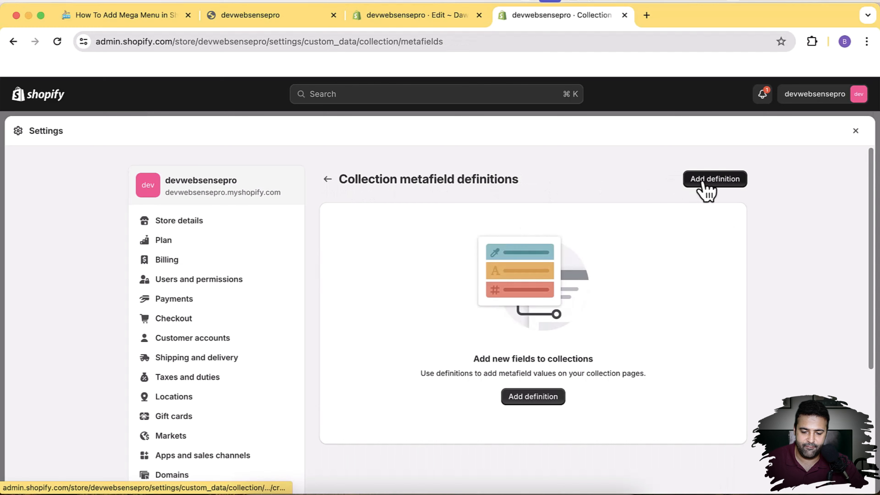
{"action": "left_click", "coordinate": [705, 183]}
{"action": "left_click", "coordinate": [426, 238]}
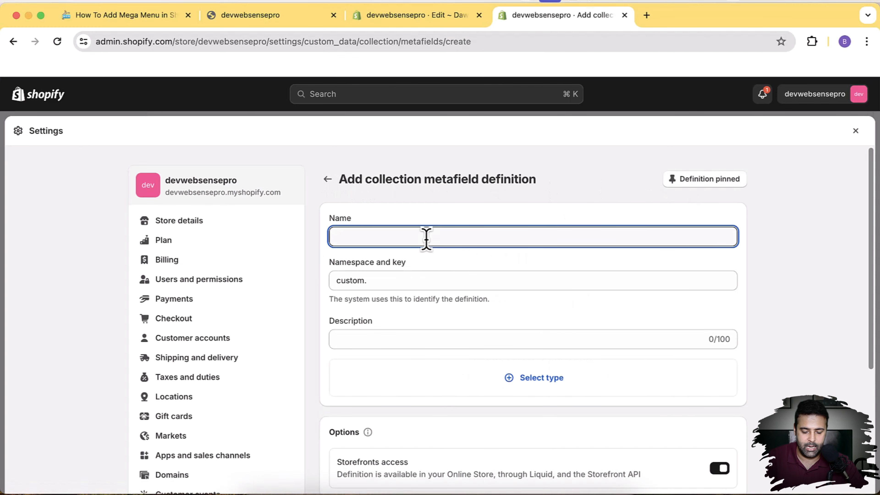
{"action": "type", "text": "Image"}
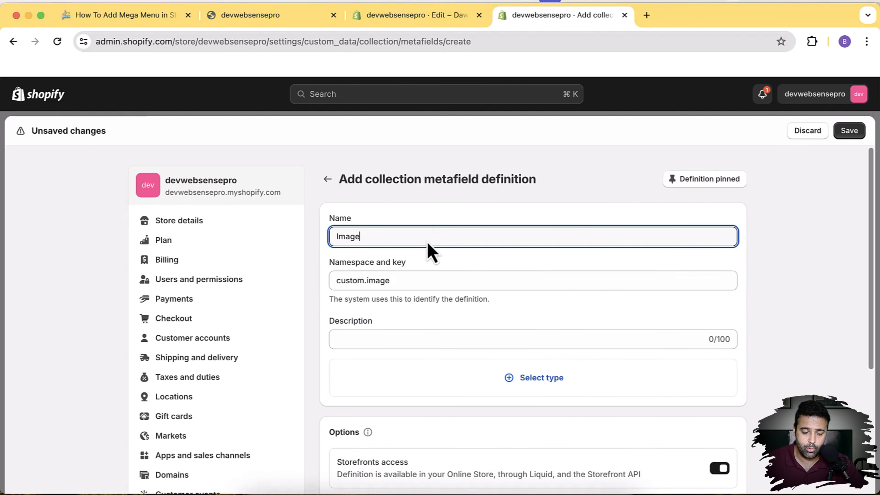
Step: Compare the definition's namespace and key custom.image with the namespace given in Step 1 of the mega menu tutorial
{"action": "left_click_drag", "start_coordinate": [396, 281], "coordinate": [334, 280]}
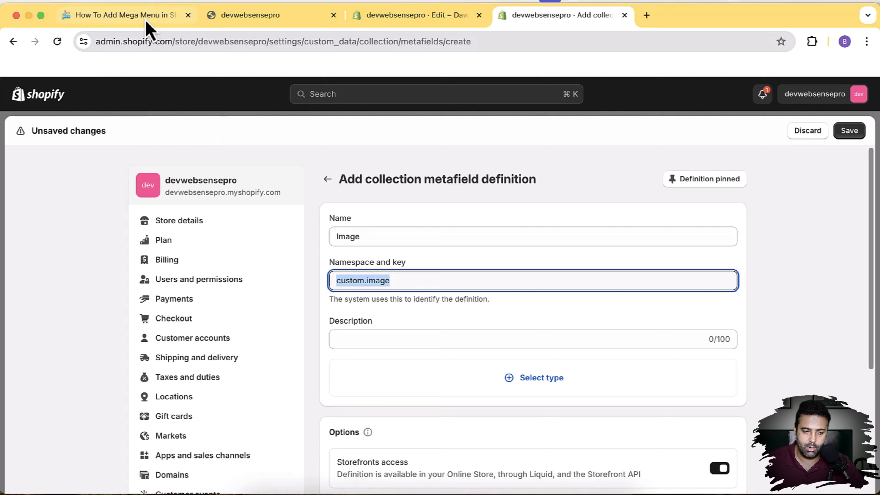
{"action": "left_click", "coordinate": [147, 21]}
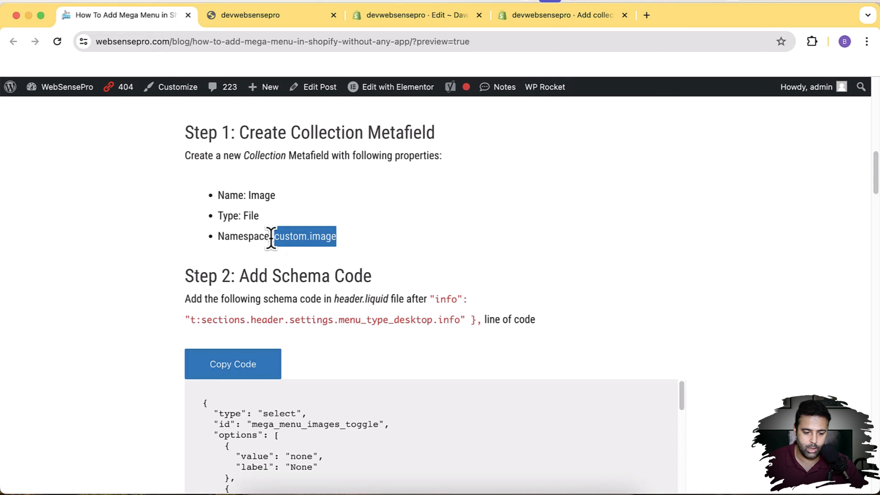
{"action": "left_click_drag", "start_coordinate": [271, 237], "coordinate": [334, 238]}
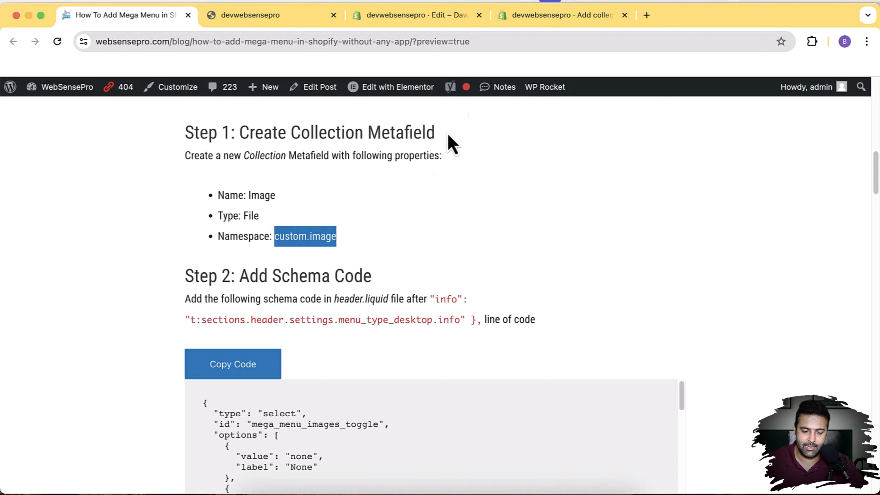
{"action": "left_click", "coordinate": [560, 19]}
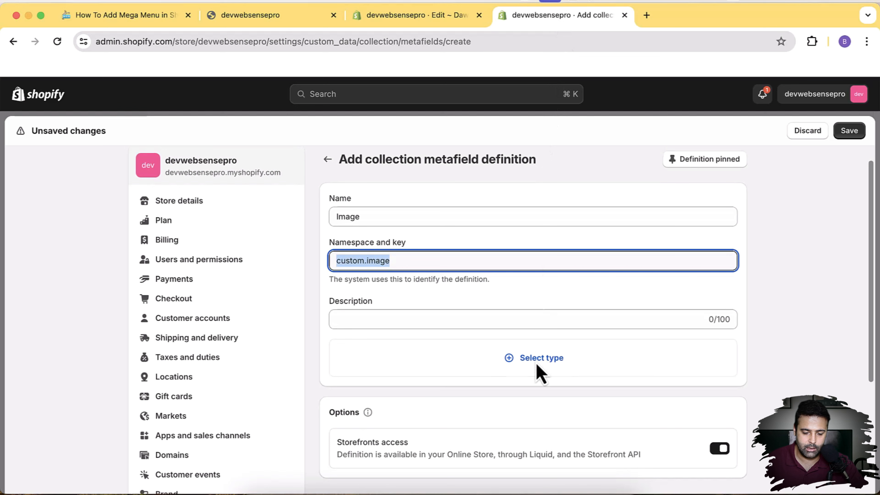
Step: Set the Image metafield's type to File, review its options and save the definition
{"action": "left_click", "coordinate": [540, 370]}
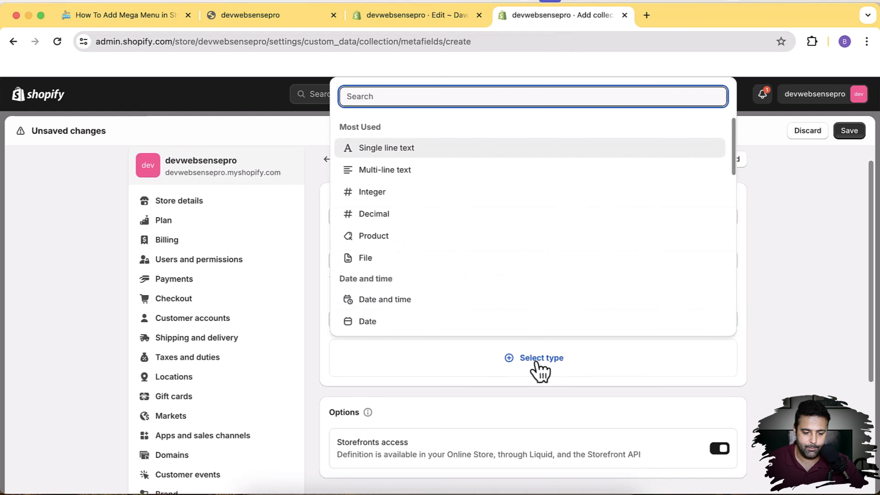
{"action": "left_click", "coordinate": [448, 260]}
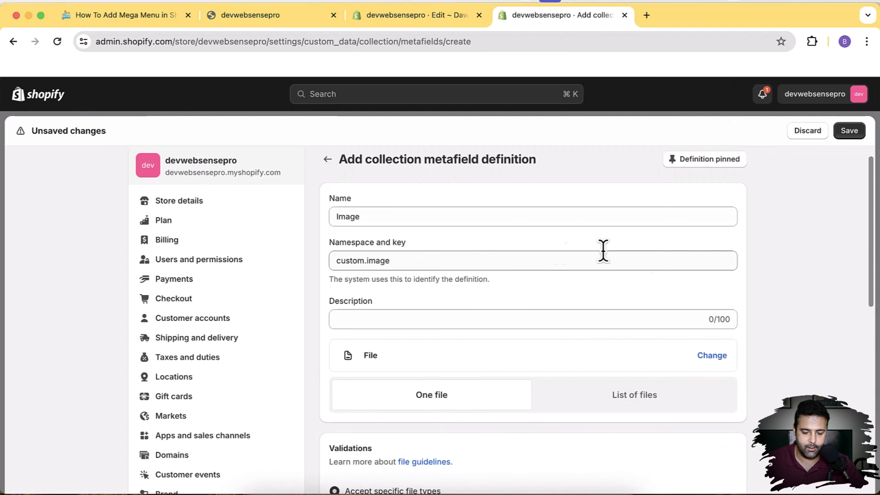
{"action": "scroll", "coordinate": [821, 259], "scroll_direction": "down", "scroll_amount": 10}
{"action": "scroll", "coordinate": [821, 257], "scroll_direction": "up", "scroll_amount": 8}
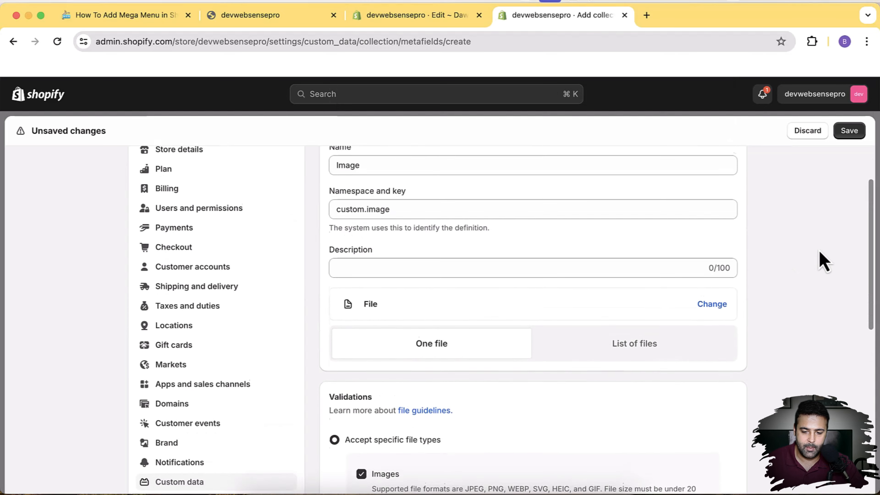
{"action": "scroll", "coordinate": [821, 256], "scroll_direction": "down", "scroll_amount": 10}
{"action": "left_click", "coordinate": [734, 337]}
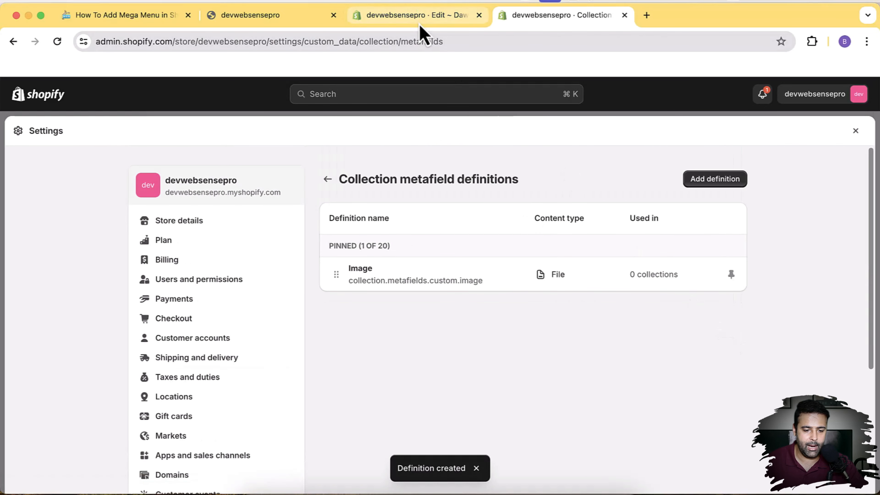
Step: Check Step 2 of the tutorial for the theme file and the line of code after which the schema code goes
{"action": "left_click", "coordinate": [416, 16]}
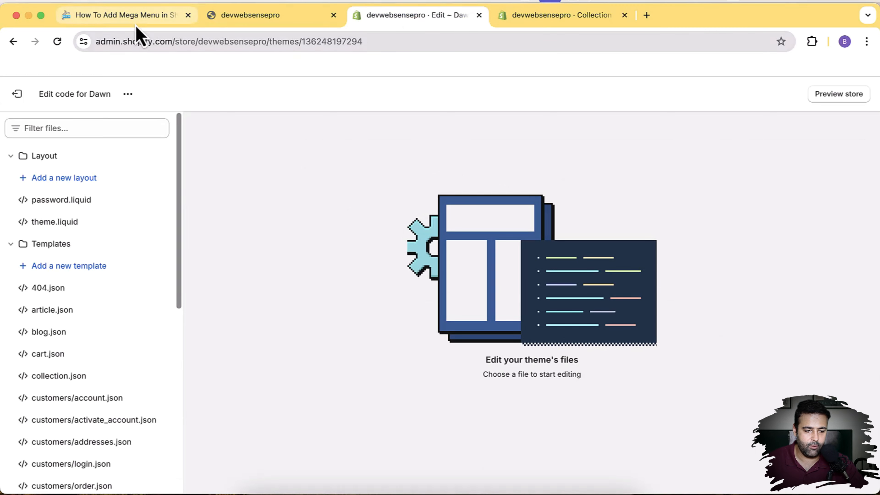
{"action": "left_click", "coordinate": [131, 15]}
{"action": "scroll", "coordinate": [877, 190], "scroll_direction": "down", "scroll_amount": 5}
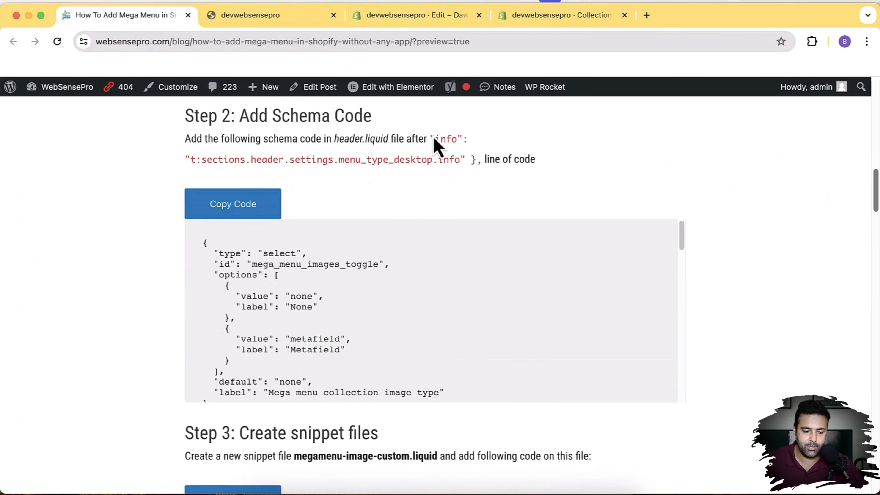
{"action": "left_click_drag", "start_coordinate": [435, 139], "coordinate": [477, 159]}
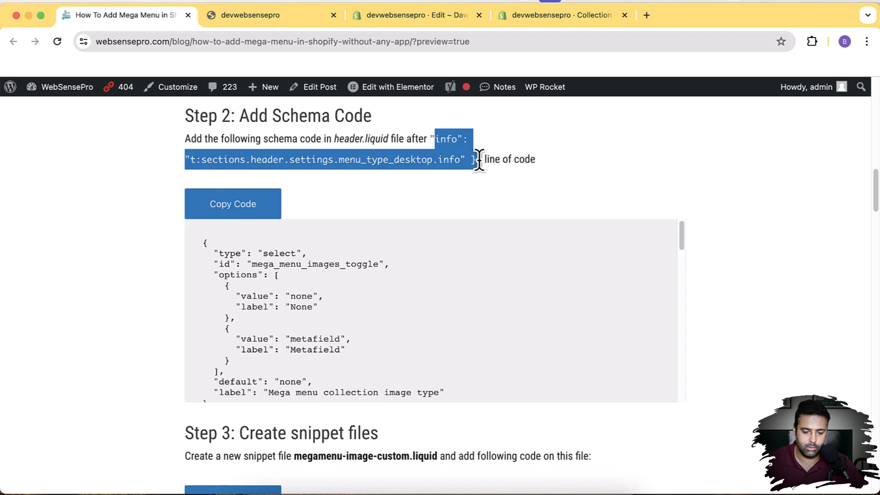
{"action": "left_click", "coordinate": [436, 142]}
{"action": "left_click_drag", "start_coordinate": [335, 139], "coordinate": [388, 141]}
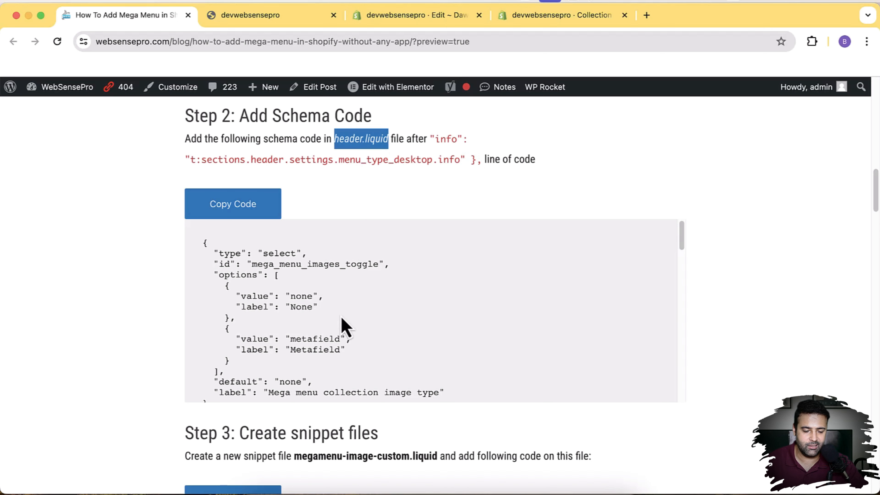
Step: Filter the Dawn theme's code files by "header." and open header.liquid from the sections
{"action": "left_click", "coordinate": [532, 15]}
{"action": "left_click", "coordinate": [445, 16]}
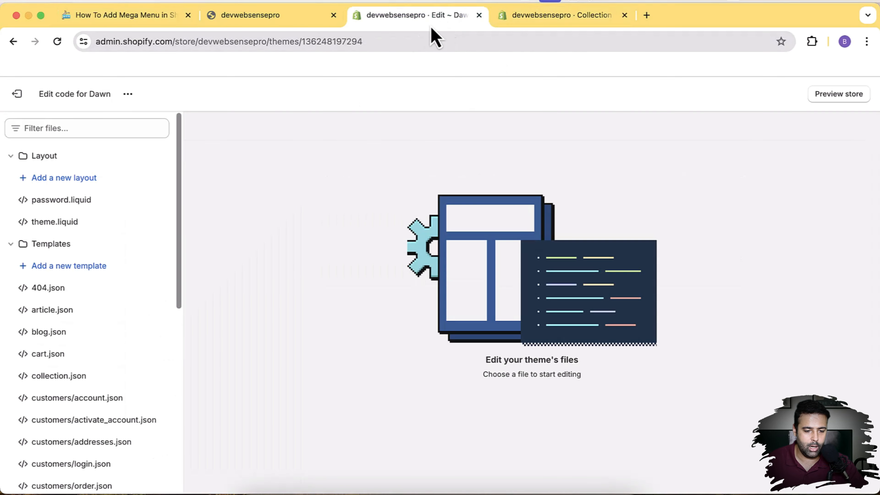
{"action": "left_click", "coordinate": [82, 130]}
{"action": "type", "text": "header."}
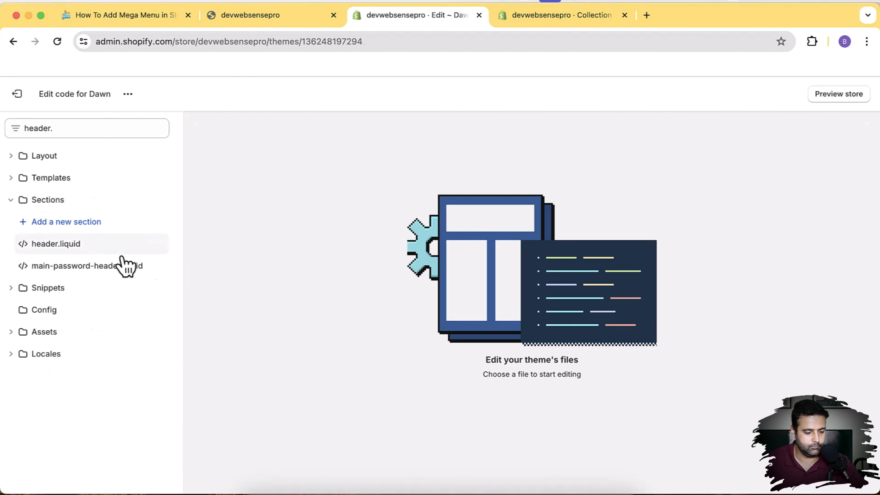
{"action": "left_click", "coordinate": [87, 244]}
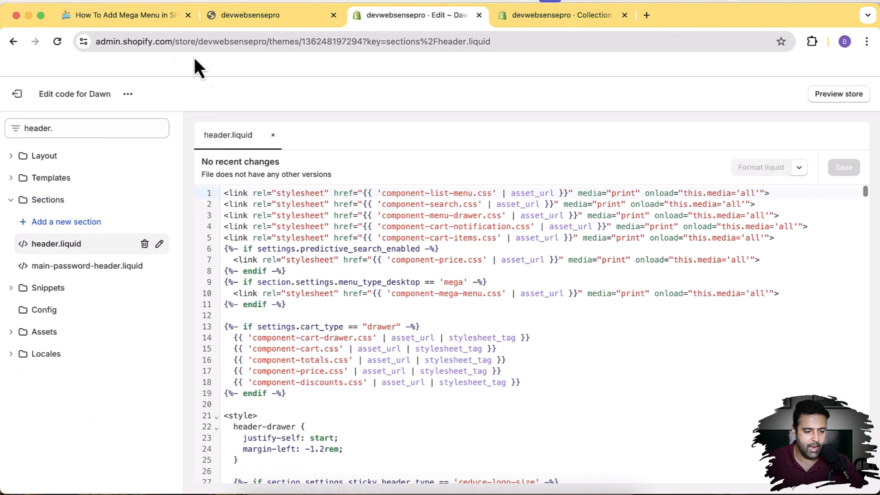
Step: Find the tutorial's text menu_type_desktop.info" in header.liquid and add an empty line after that setting's closing brace
{"action": "left_click", "coordinate": [166, 15]}
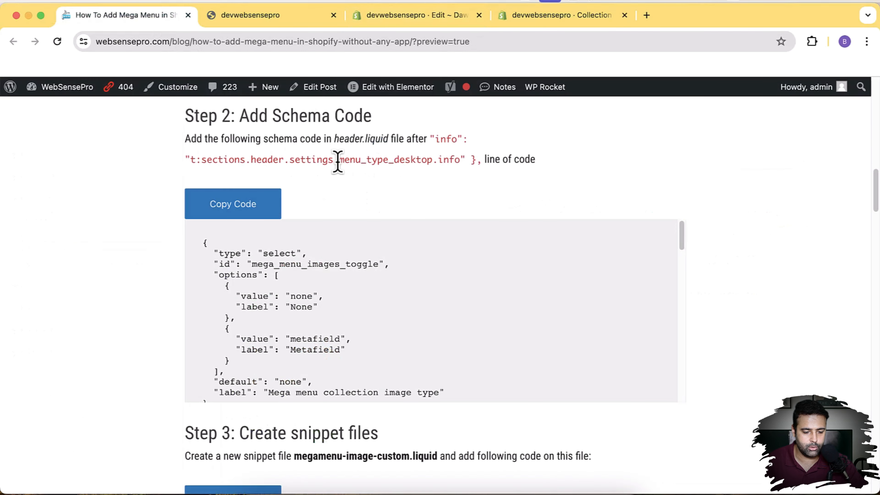
{"action": "left_click_drag", "start_coordinate": [339, 160], "coordinate": [467, 166]}
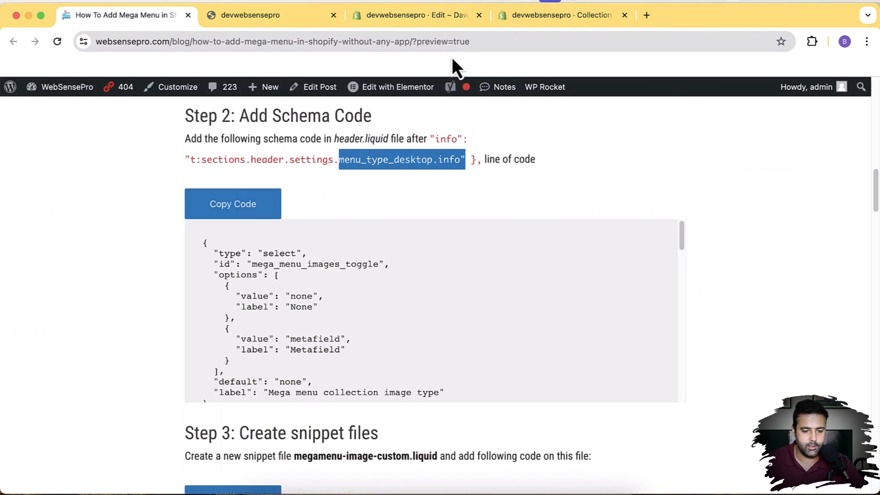
{"action": "left_click", "coordinate": [416, 15]}
{"action": "left_click", "coordinate": [497, 299]}
{"action": "key", "text": "super+f"}
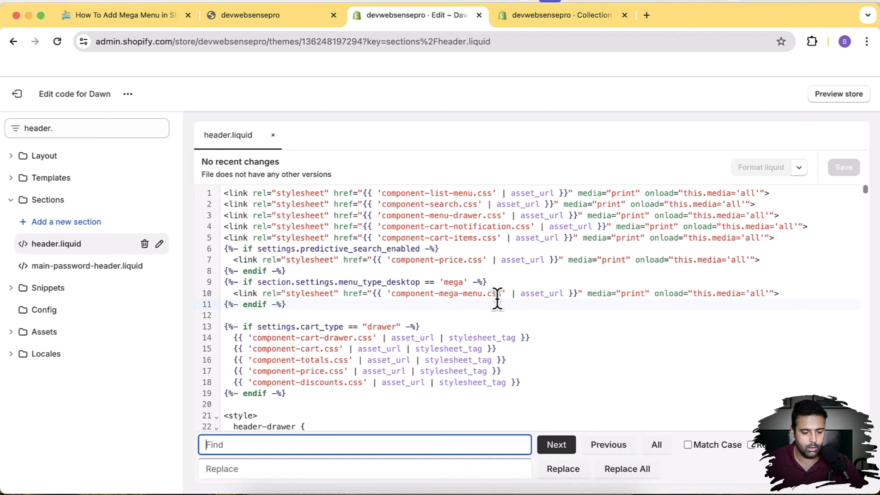
{"action": "type", "text": "menu_type_desktop.info\""}
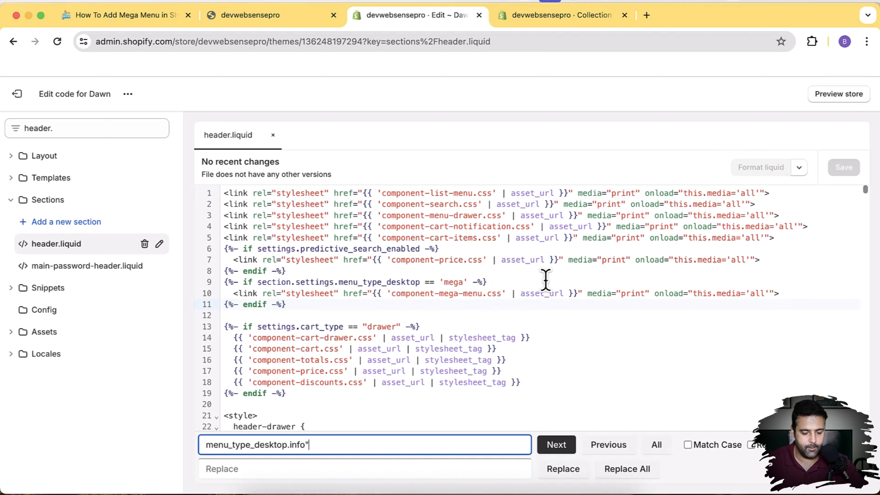
{"action": "left_click", "coordinate": [556, 445]}
{"action": "scroll", "coordinate": [554, 216], "scroll_direction": "down", "scroll_amount": 5}
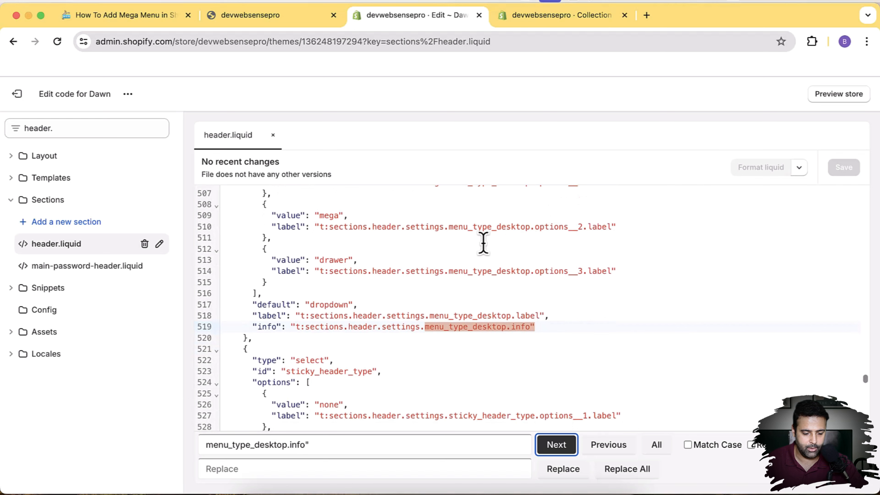
{"action": "left_click", "coordinate": [255, 338]}
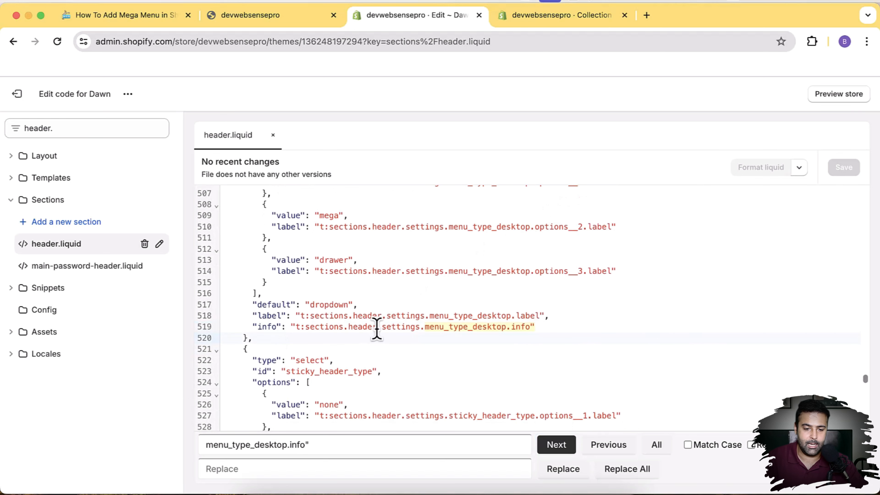
{"action": "key", "text": "Return"}
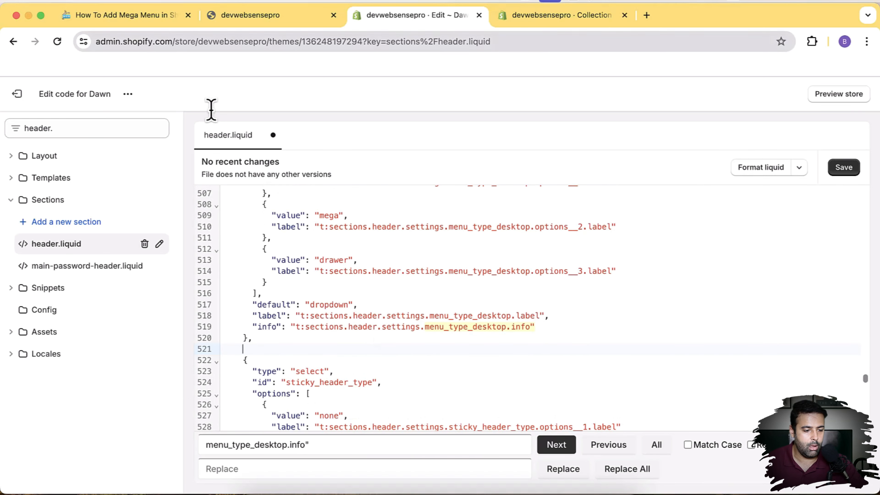
Step: Copy the tutorial's Step 2 schema code into the empty line after the menu_type_desktop setting in header.liquid and save the file
{"action": "left_click", "coordinate": [145, 21]}
{"action": "left_click", "coordinate": [423, 189]}
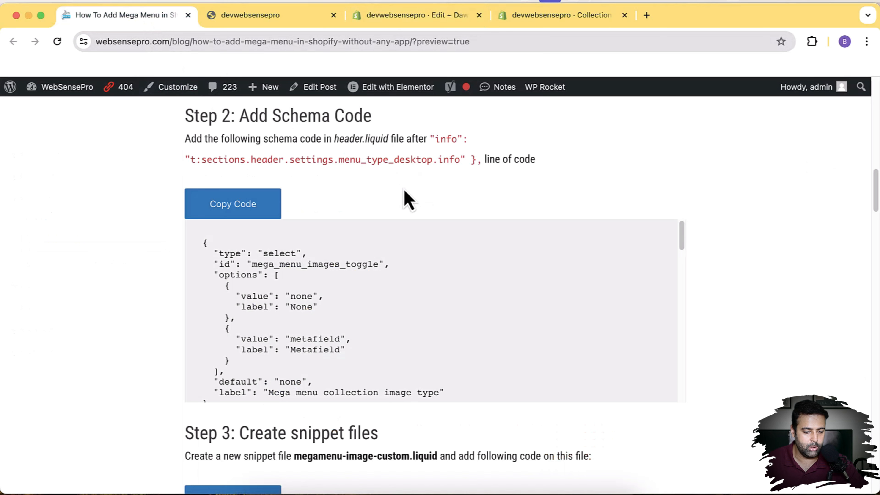
{"action": "left_click", "coordinate": [242, 209]}
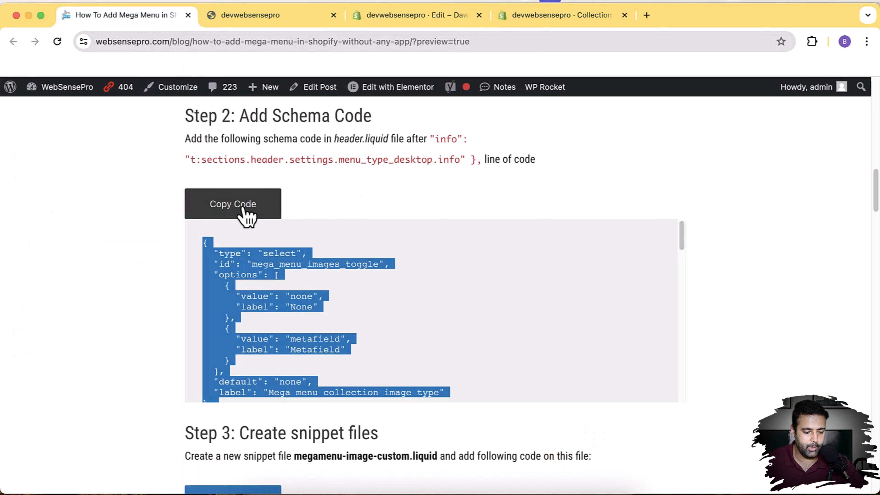
{"action": "left_click", "coordinate": [398, 25]}
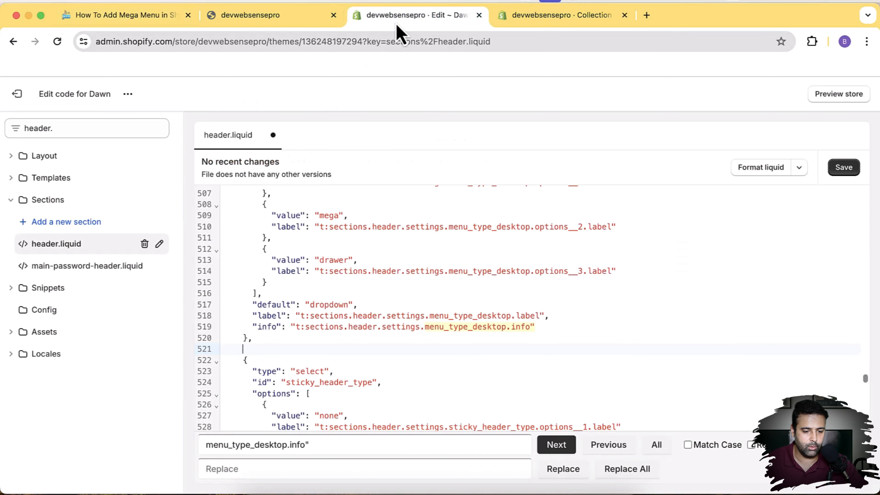
{"action": "right_click", "coordinate": [257, 355]}
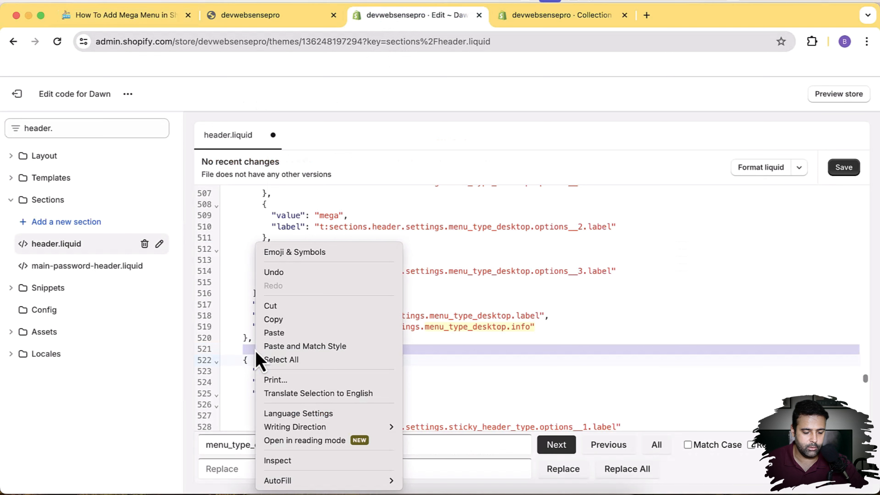
{"action": "left_click", "coordinate": [288, 333]}
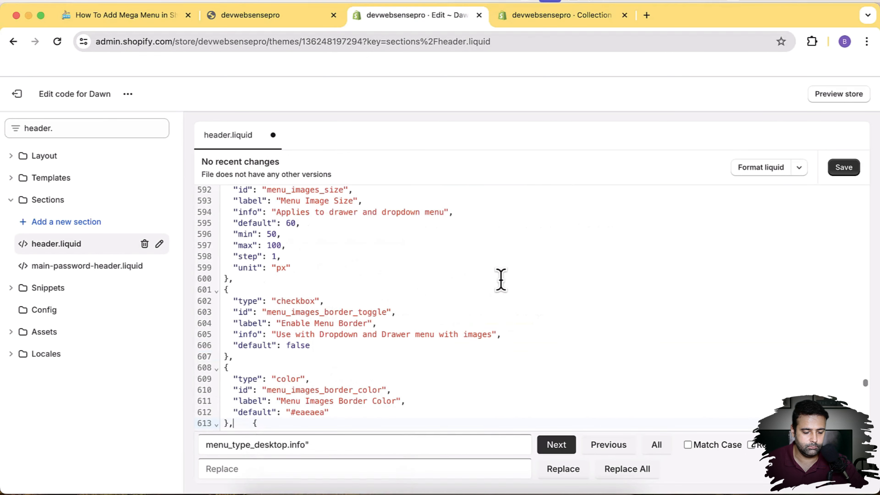
{"action": "scroll", "coordinate": [500, 280], "scroll_direction": "down", "scroll_amount": 2}
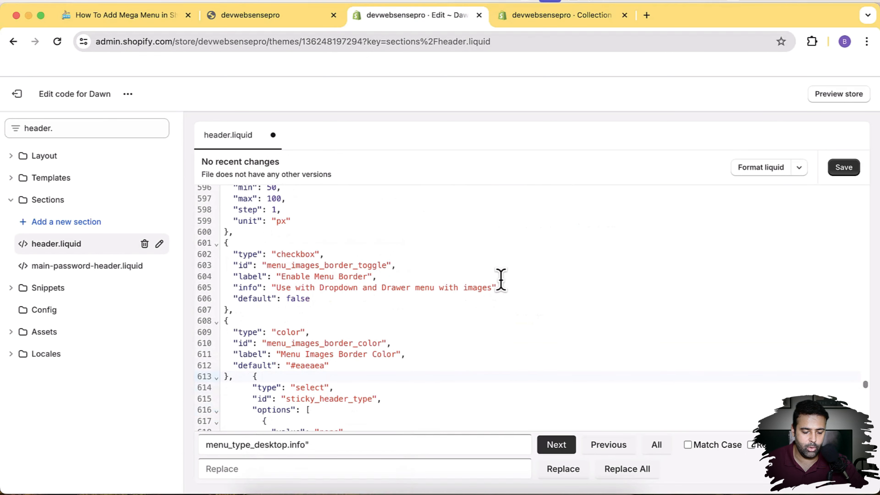
{"action": "left_click", "coordinate": [844, 168]}
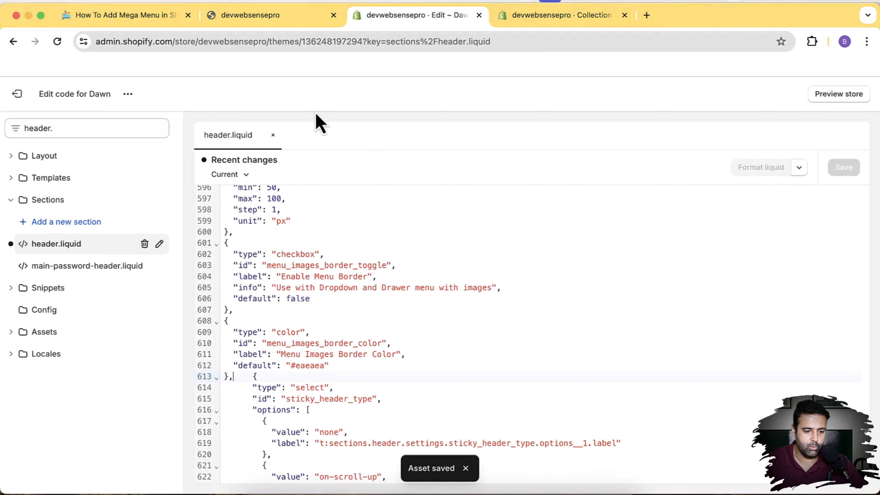
Step: Create a new theme snippet named megamenu-image-custom, using the first file name from Step 3 of the tutorial
{"action": "left_click", "coordinate": [145, 19]}
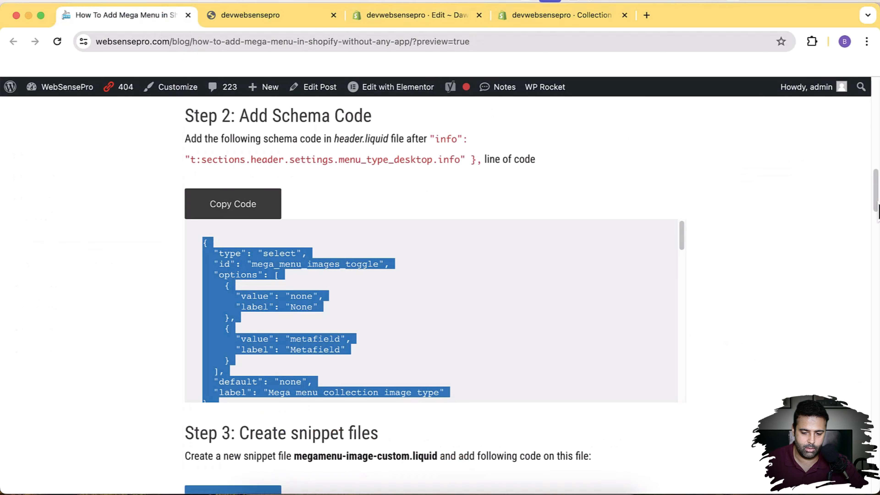
{"action": "left_click_drag", "start_coordinate": [877, 209], "coordinate": [876, 240]}
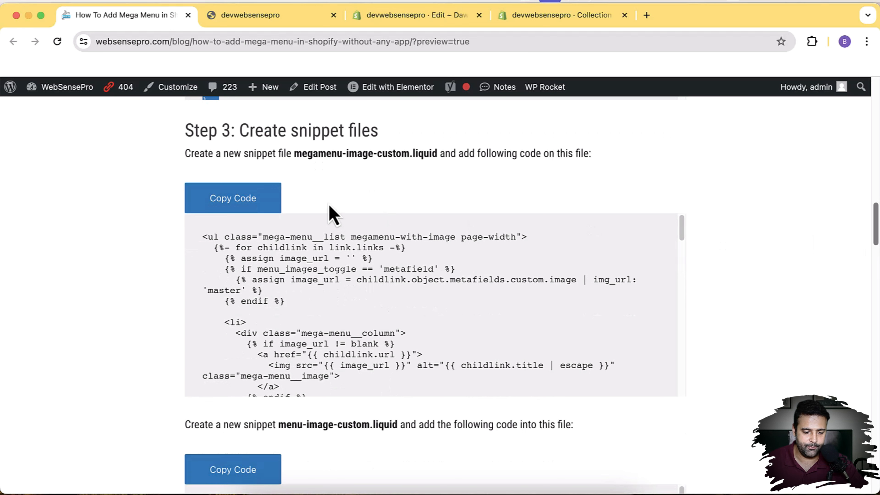
{"action": "left_click_drag", "start_coordinate": [295, 153], "coordinate": [406, 153]}
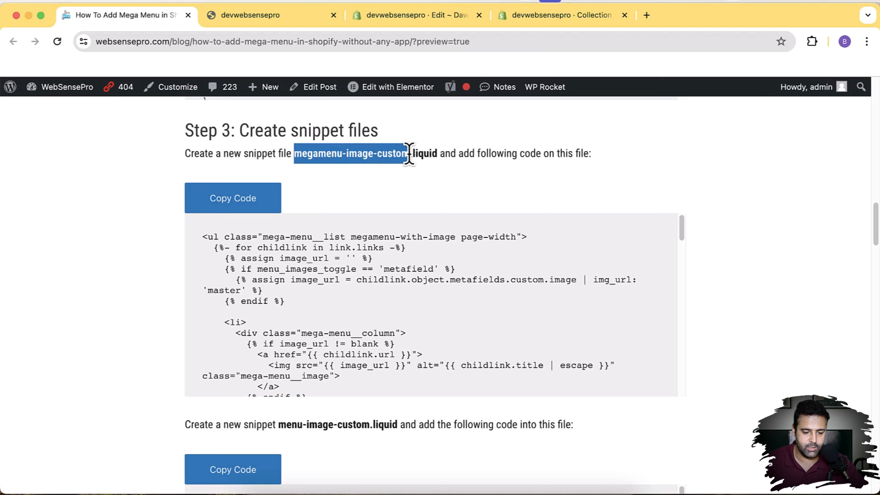
{"action": "left_click_drag", "start_coordinate": [279, 424], "coordinate": [336, 424]}
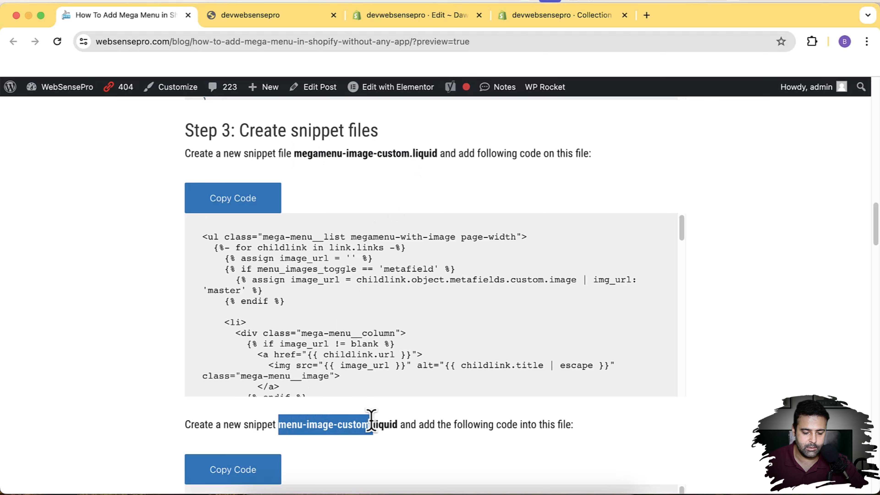
{"action": "left_click", "coordinate": [385, 21]}
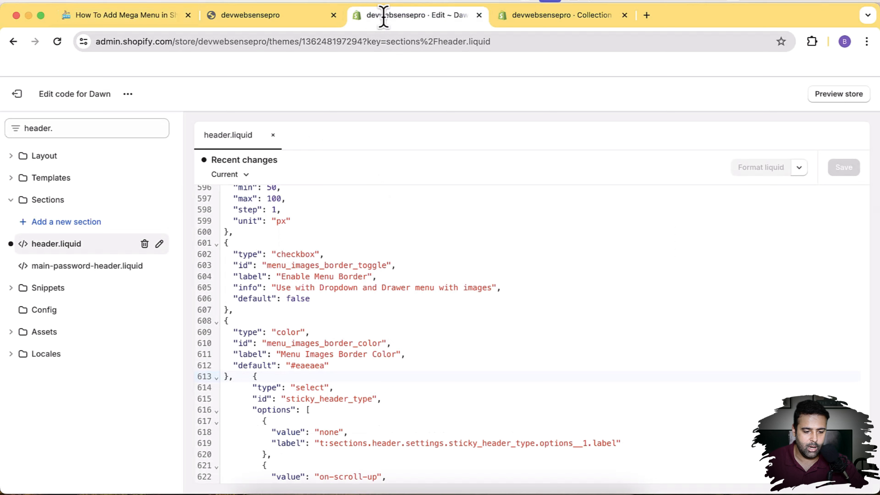
{"action": "left_click", "coordinate": [11, 289]}
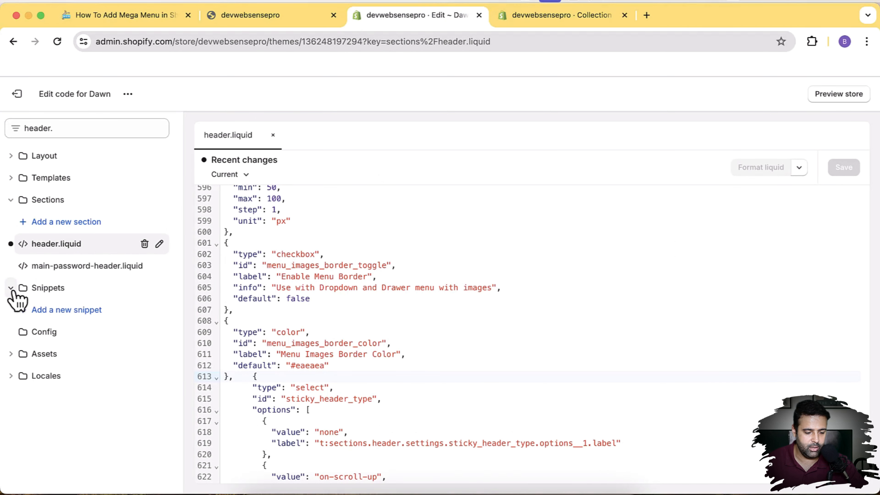
{"action": "left_click", "coordinate": [87, 310]}
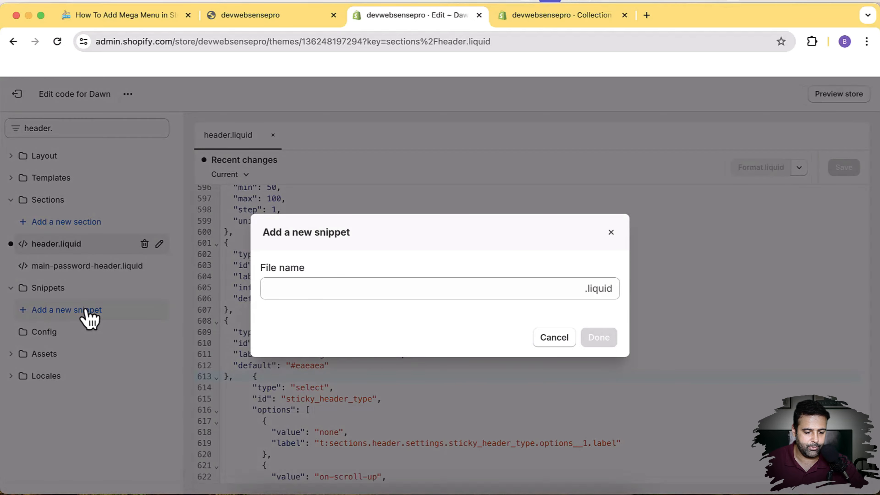
{"action": "left_click", "coordinate": [138, 15]}
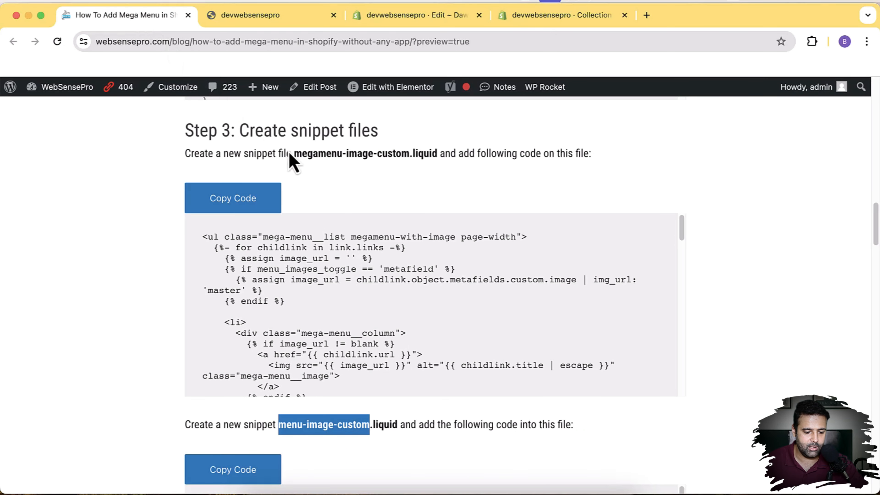
{"action": "left_click_drag", "start_coordinate": [294, 153], "coordinate": [412, 154]}
{"action": "key", "text": "super+c"}
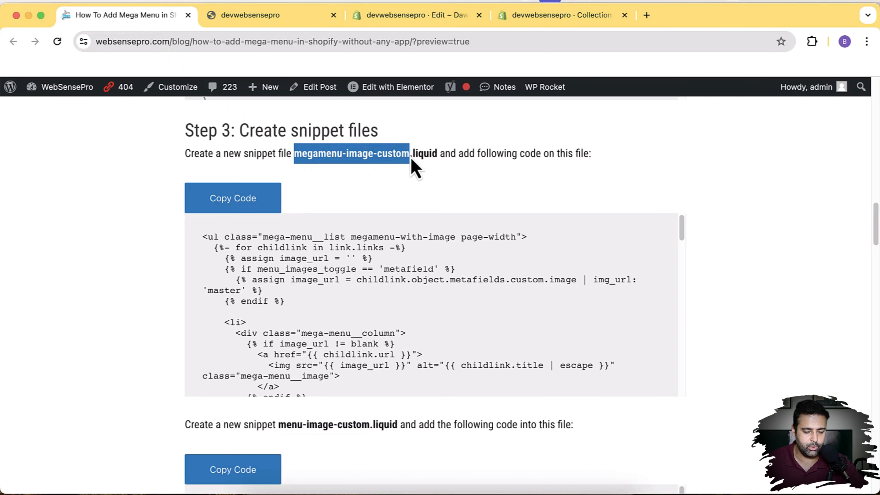
{"action": "left_click", "coordinate": [426, 16]}
{"action": "left_click", "coordinate": [365, 288]}
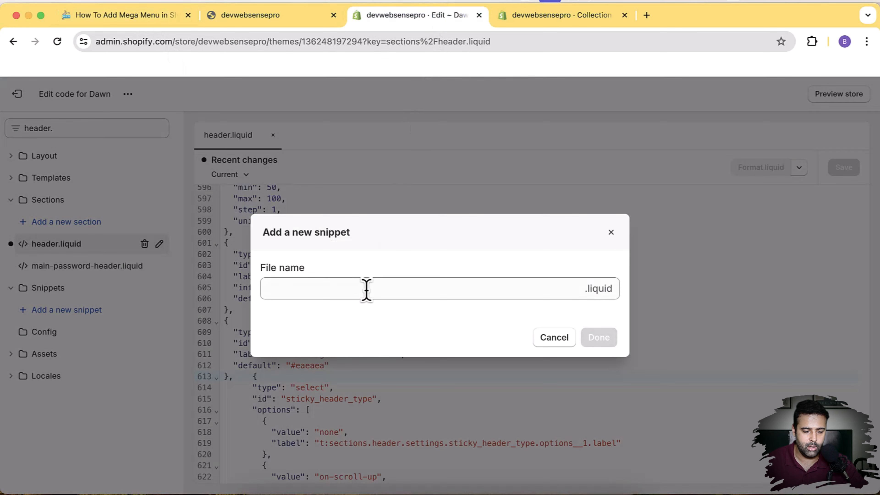
{"action": "key", "text": "super+v"}
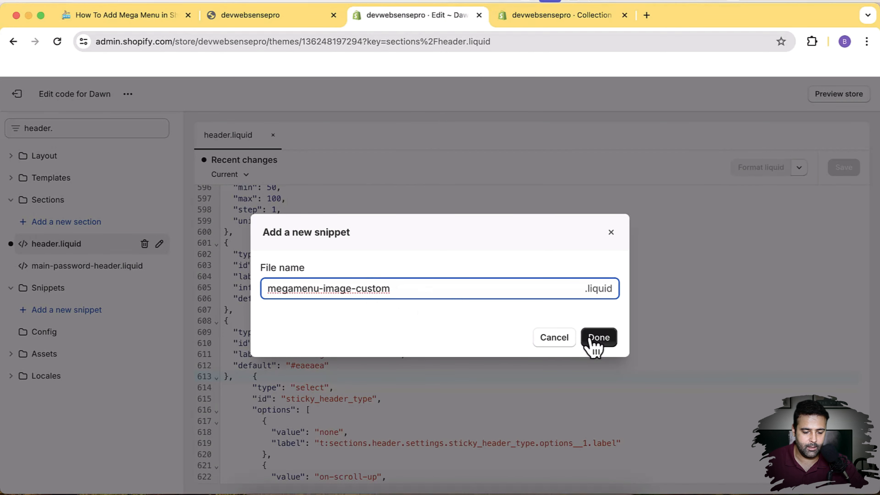
{"action": "left_click", "coordinate": [593, 341]}
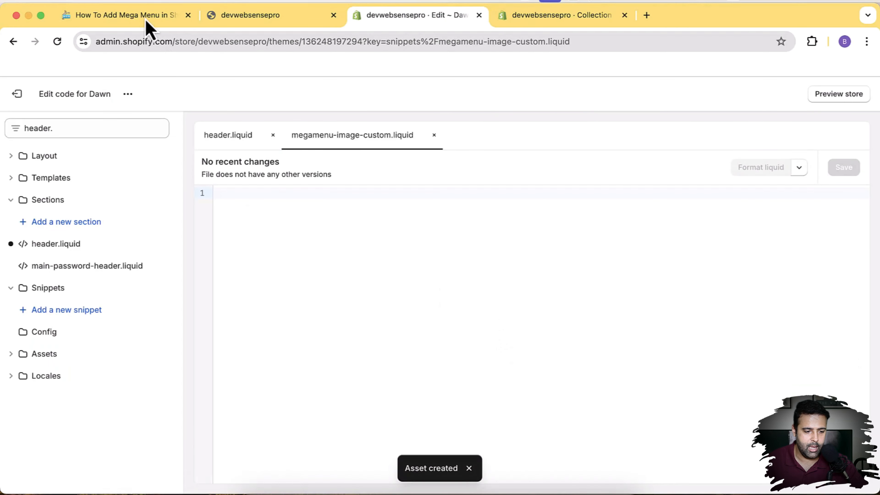
Step: Fill megamenu-image-custom.liquid with the tutorial's Step 3 code for that file and save it
{"action": "left_click", "coordinate": [376, 283]}
{"action": "key", "text": "super+v"}
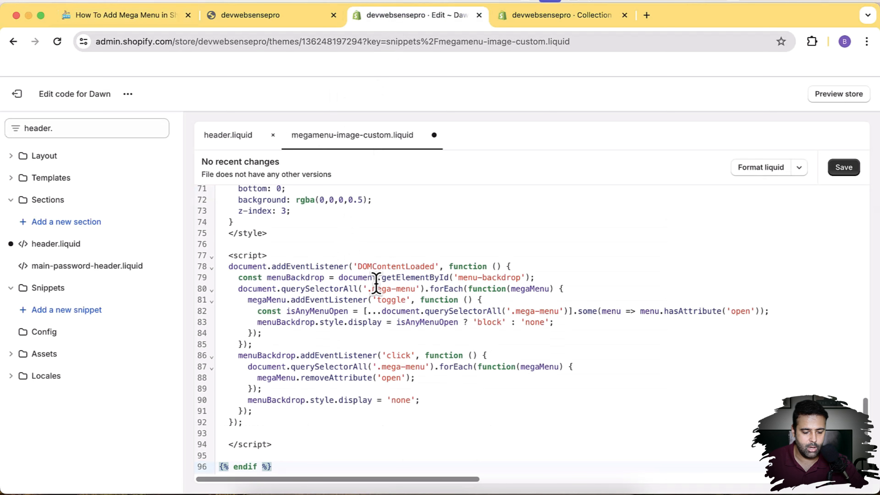
{"action": "left_click", "coordinate": [847, 172]}
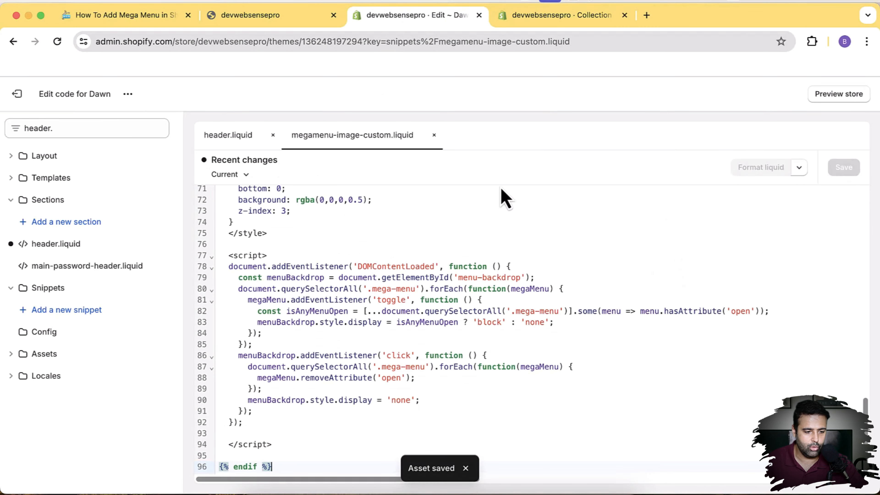
Step: Create a second theme snippet named menu-image-custom, using the file name from Step 3 of the tutorial
{"action": "left_click", "coordinate": [133, 18]}
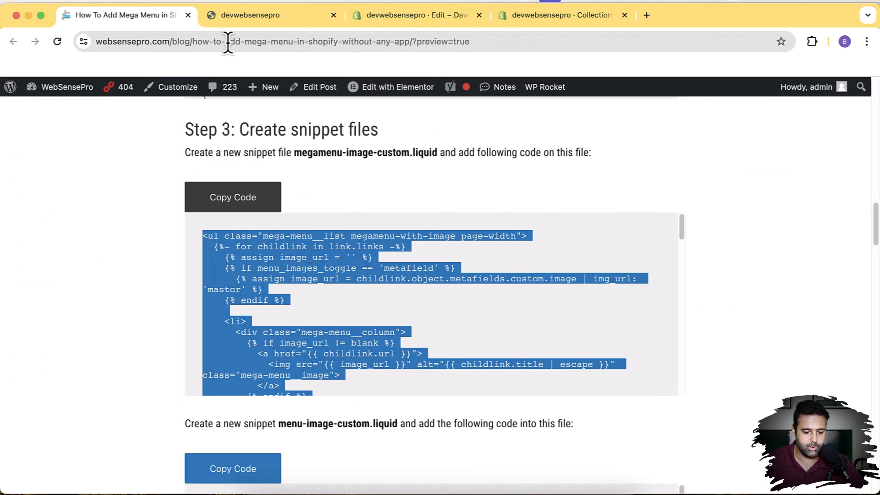
{"action": "scroll", "coordinate": [683, 196], "scroll_direction": "down", "scroll_amount": 3}
{"action": "scroll", "coordinate": [683, 208], "scroll_direction": "down", "scroll_amount": 5}
{"action": "scroll", "coordinate": [741, 217], "scroll_direction": "down", "scroll_amount": 3}
{"action": "scroll", "coordinate": [739, 208], "scroll_direction": "down", "scroll_amount": 4}
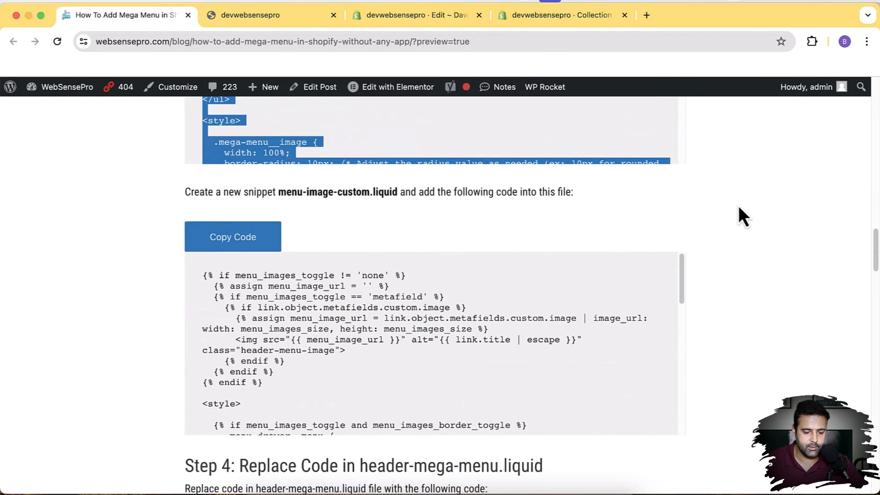
{"action": "left_click_drag", "start_coordinate": [278, 146], "coordinate": [372, 146]}
{"action": "key", "text": "super+c"}
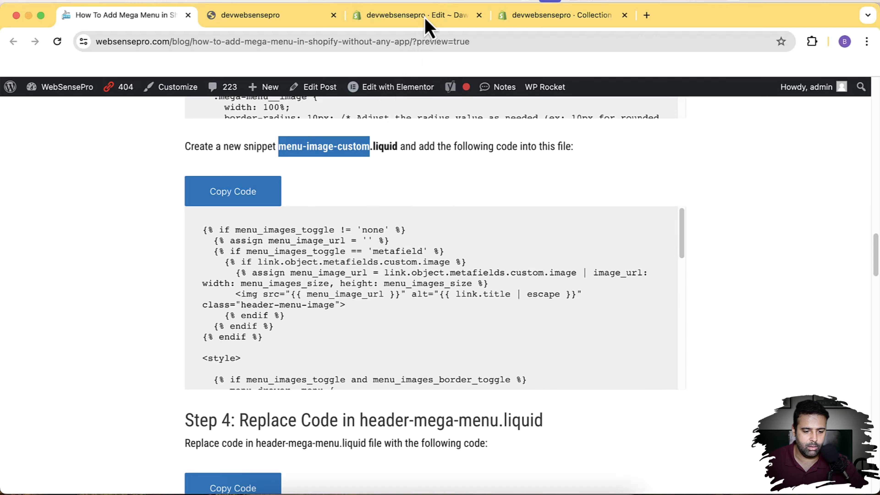
{"action": "left_click", "coordinate": [431, 16]}
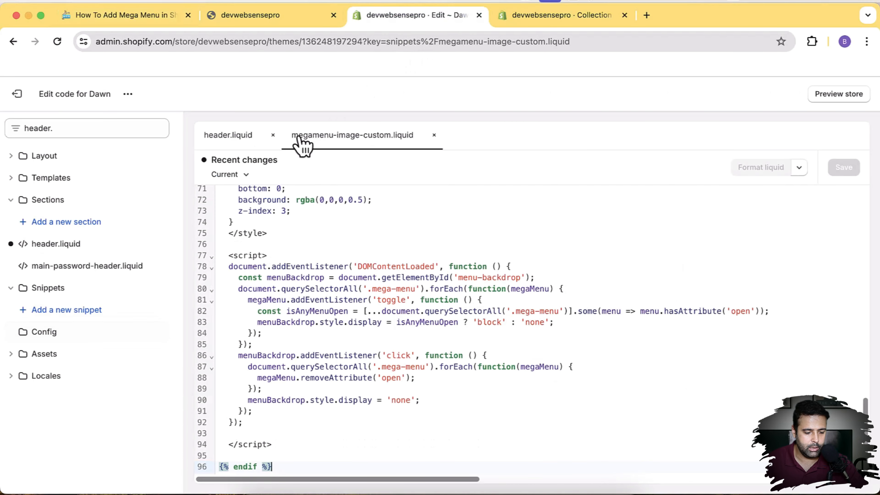
{"action": "left_click", "coordinate": [116, 314]}
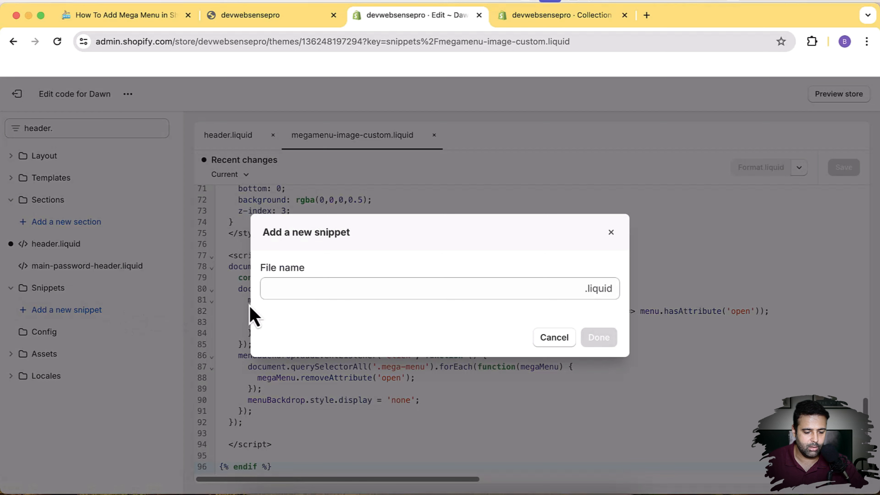
{"action": "left_click", "coordinate": [399, 294]}
{"action": "key", "text": "super+v"}
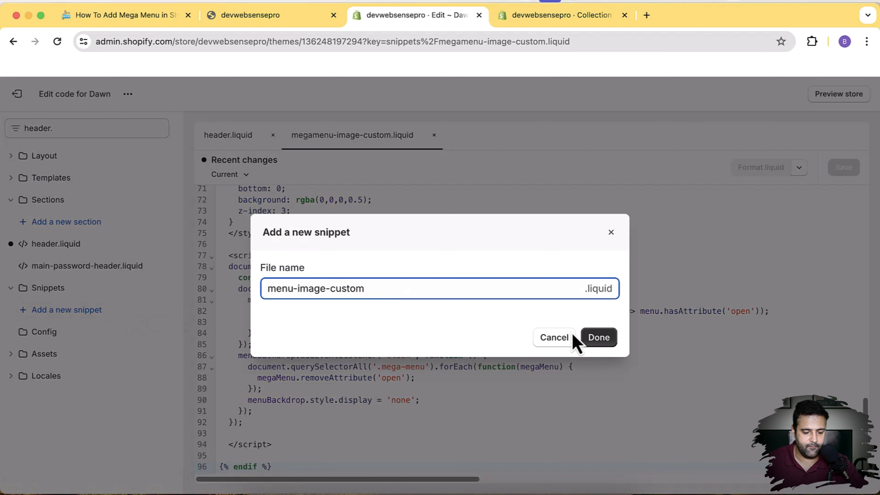
{"action": "left_click", "coordinate": [608, 343]}
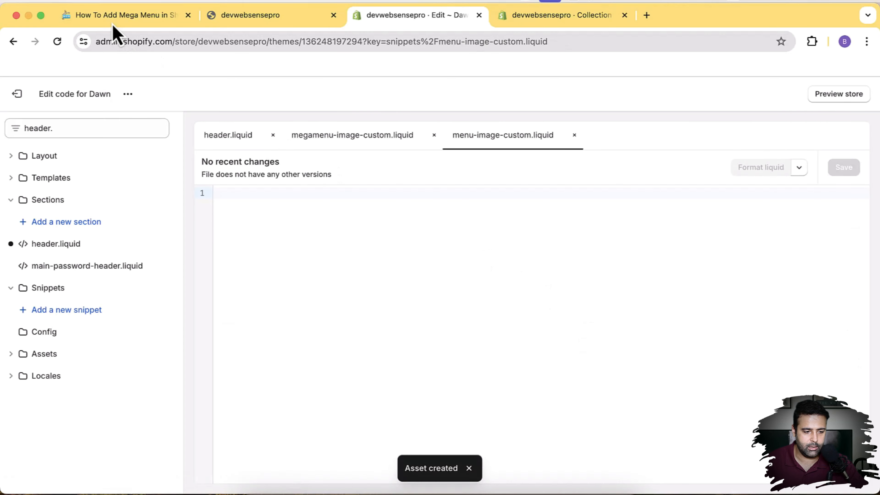
Step: Copy the tutorial's code for menu-image-custom.liquid into the empty snippet and save it
{"action": "left_click", "coordinate": [116, 17]}
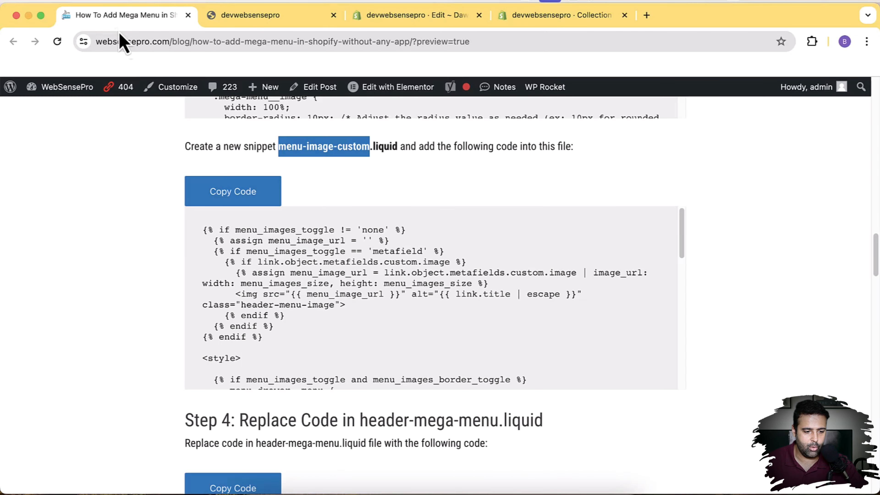
{"action": "left_click", "coordinate": [261, 203]}
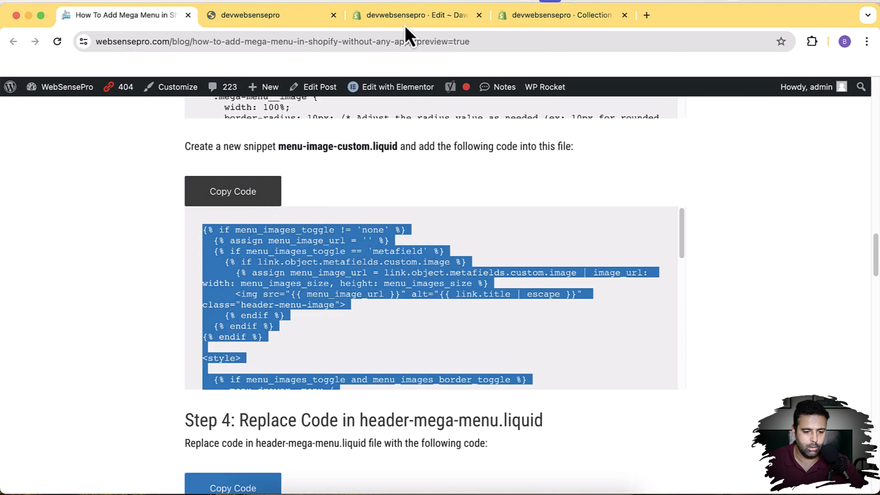
{"action": "left_click", "coordinate": [416, 15]}
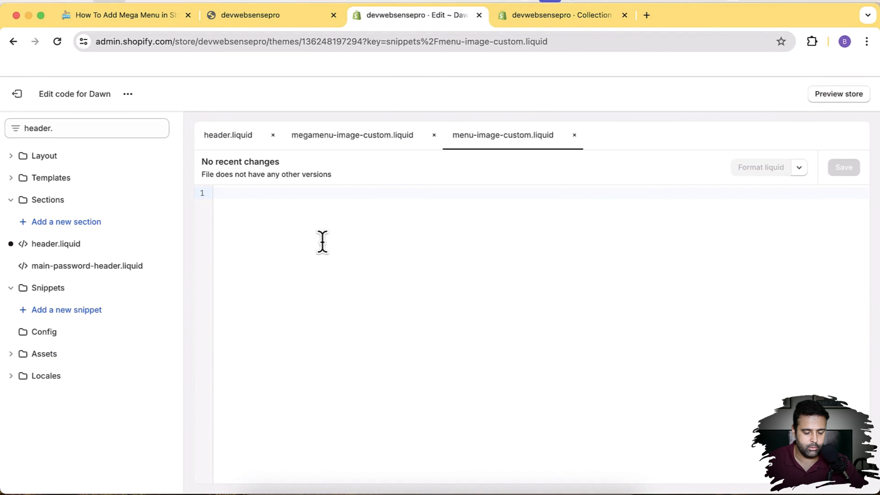
{"action": "key", "text": "super+v"}
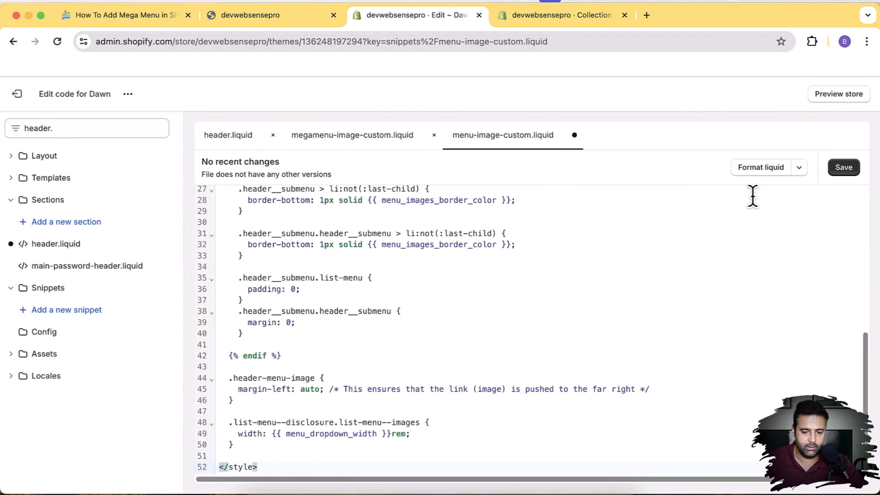
{"action": "left_click", "coordinate": [844, 168]}
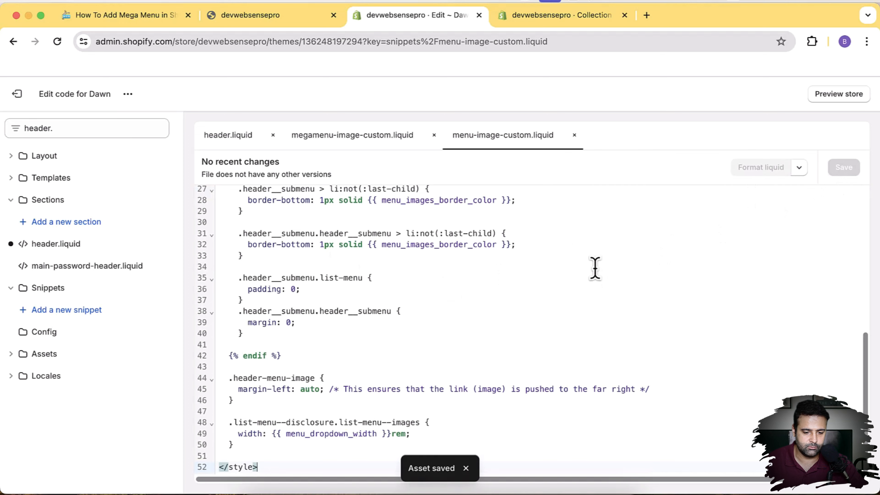
Step: Find the snippet named in Step 4 of the tutorial, header-mega-menu, among the theme files and open it
{"action": "left_click", "coordinate": [125, 18]}
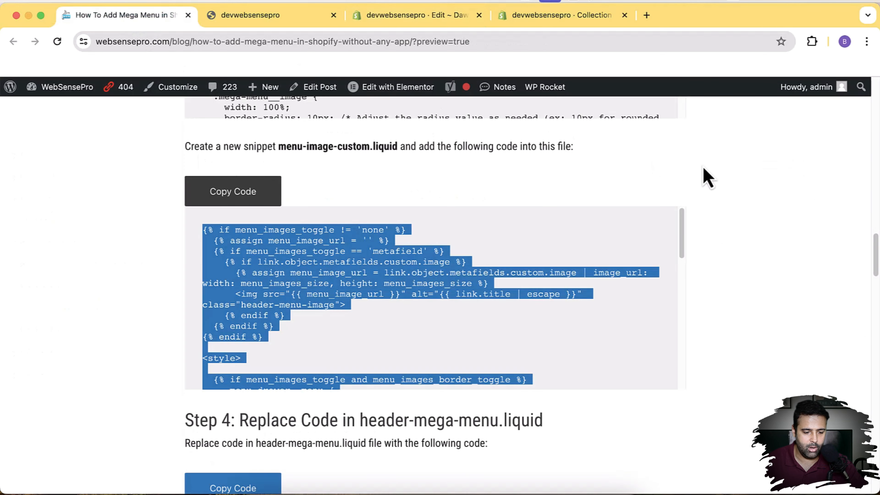
{"action": "scroll", "coordinate": [707, 177], "scroll_direction": "down", "scroll_amount": 9}
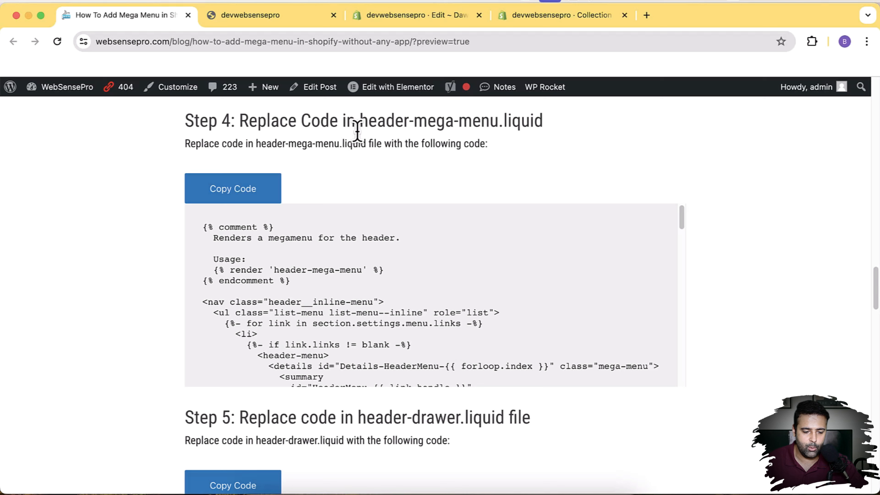
{"action": "left_click_drag", "start_coordinate": [360, 121], "coordinate": [498, 125]}
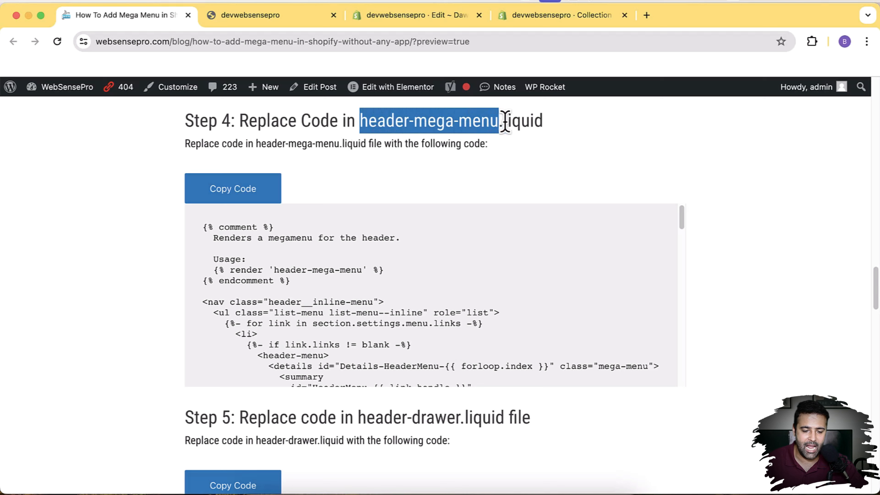
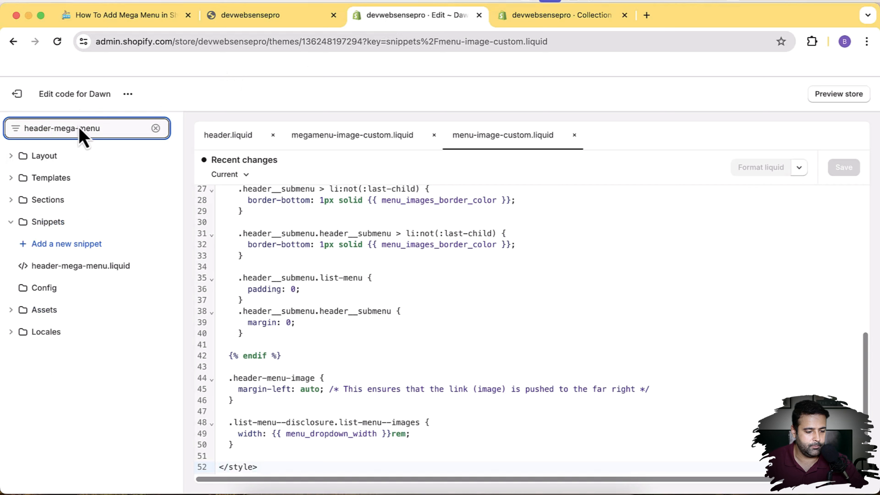
{"action": "left_click", "coordinate": [103, 272]}
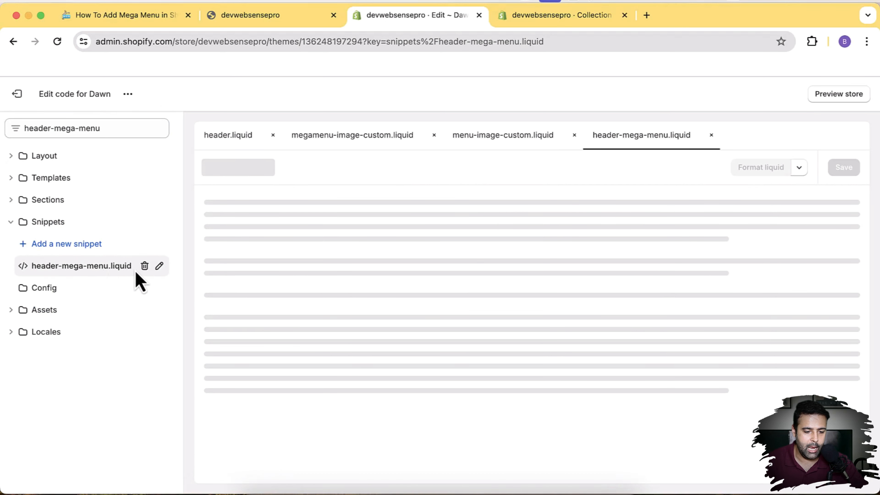
Step: Replace all code in header-mega-menu.liquid with the tutorial's Step 4 code and save the file
{"action": "key", "text": "super+a"}
{"action": "key", "text": "BackSpace"}
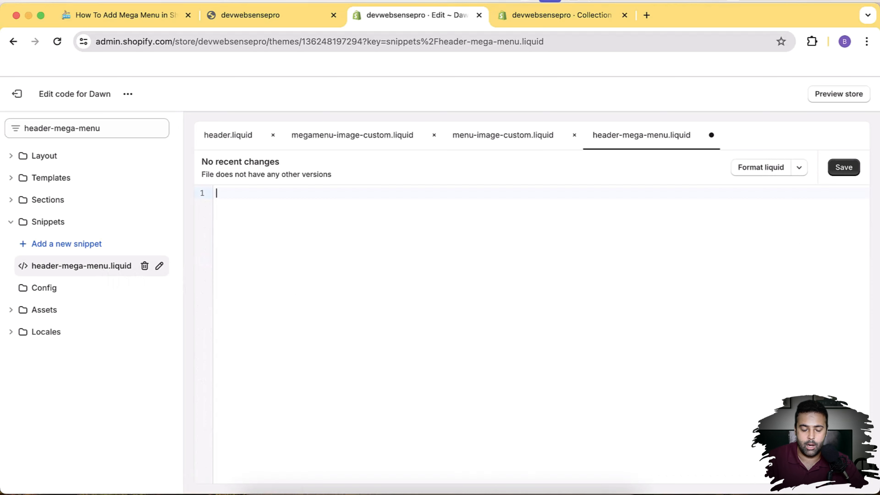
{"action": "left_click", "coordinate": [148, 16]}
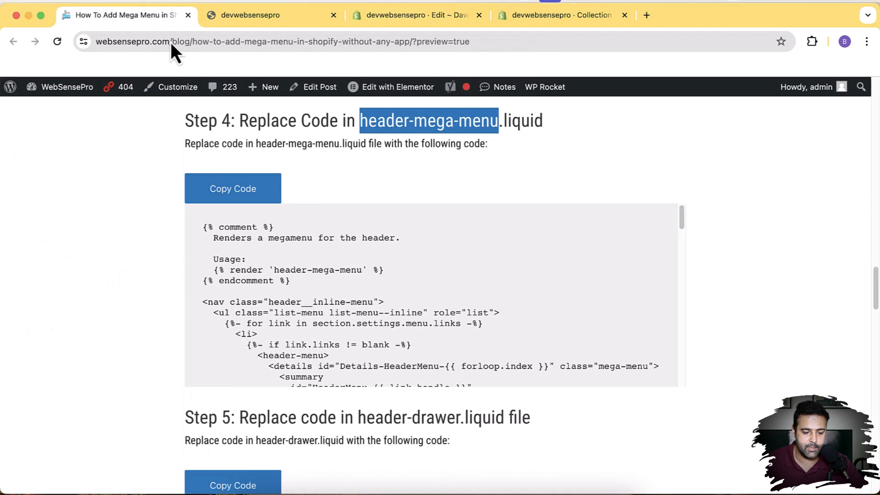
{"action": "left_click", "coordinate": [239, 194]}
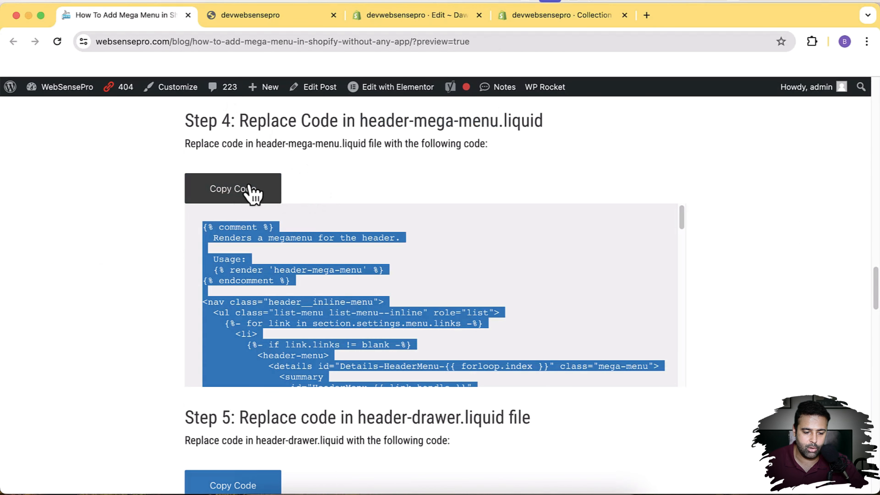
{"action": "left_click", "coordinate": [535, 18]}
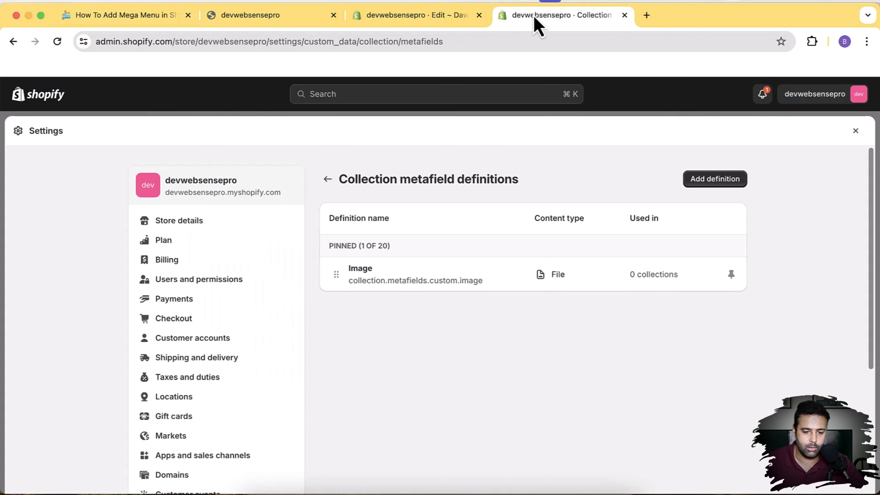
{"action": "left_click", "coordinate": [432, 15]}
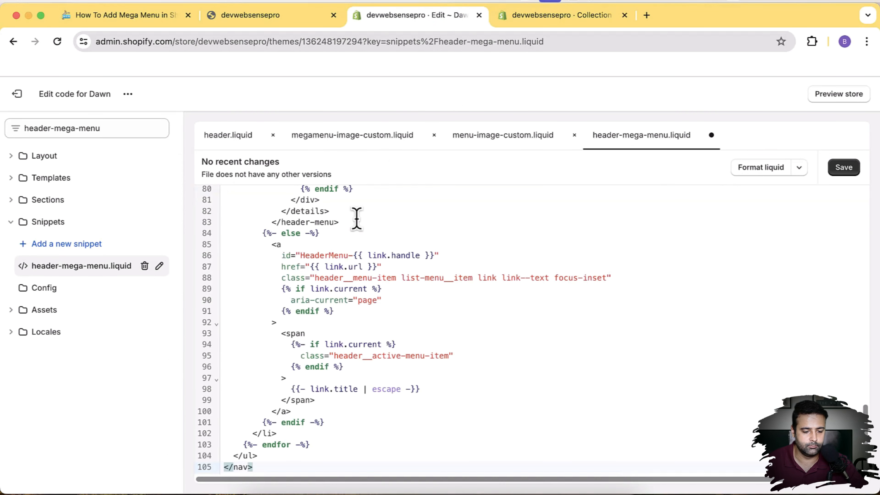
{"action": "left_click", "coordinate": [849, 169]}
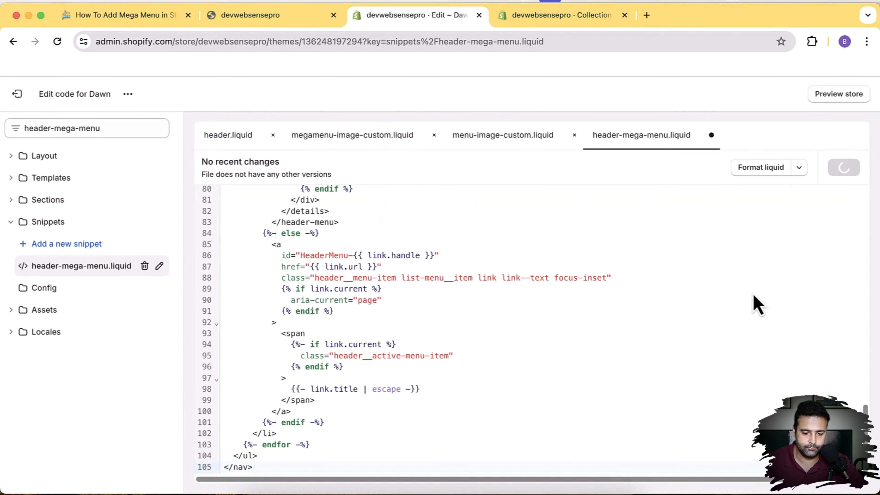
Step: Copy the file name header-drawer from Step 5 of the tutorial, find that snippet in the theme files and open it
{"action": "left_click", "coordinate": [103, 18]}
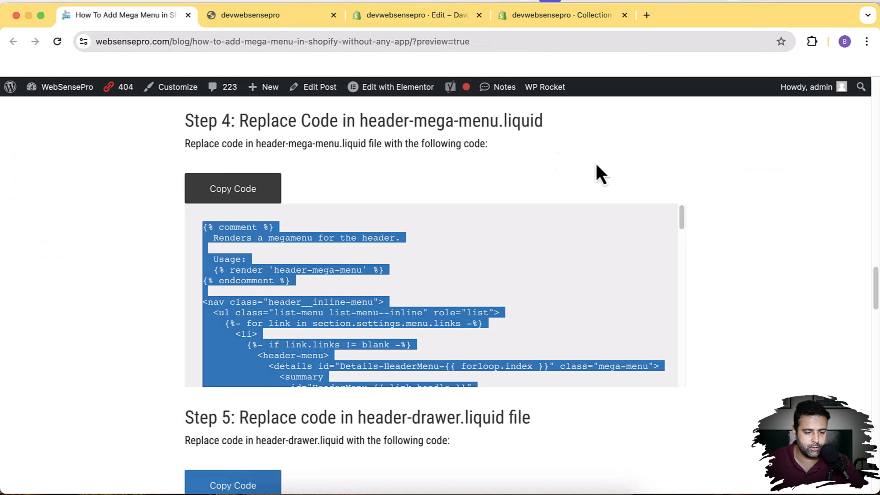
{"action": "scroll", "coordinate": [759, 222], "scroll_direction": "down", "scroll_amount": 7}
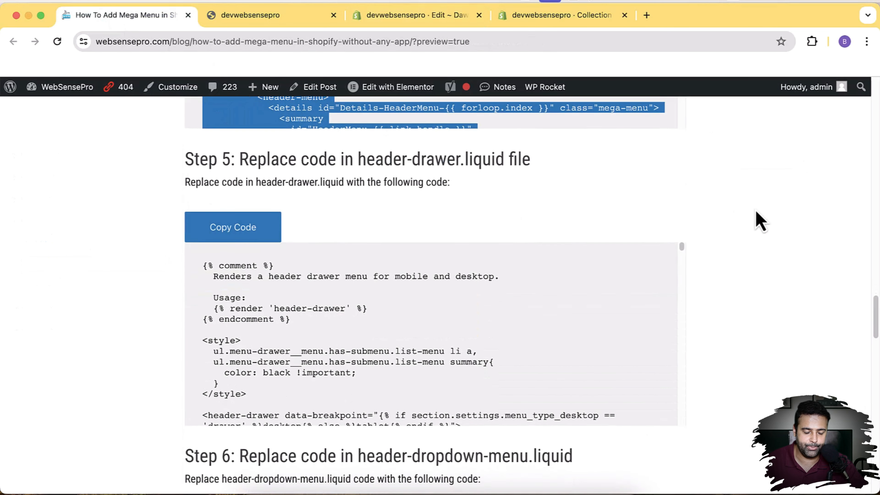
{"action": "left_click", "coordinate": [433, 196]}
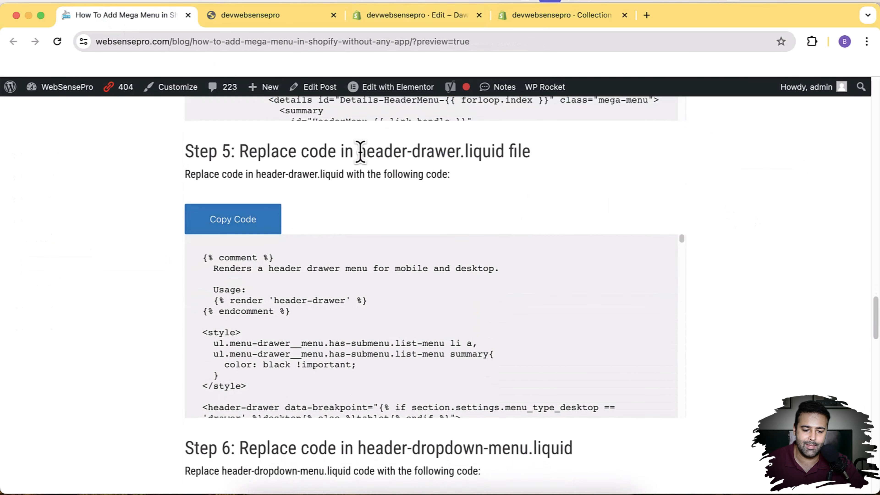
{"action": "mouse_move", "coordinate": [361, 152]}
{"action": "left_mouse_down"}
{"action": "mouse_move", "coordinate": [444, 150]}
{"action": "mouse_move", "coordinate": [362, 152]}
{"action": "left_mouse_up"}
{"action": "left_click", "coordinate": [449, 151]}
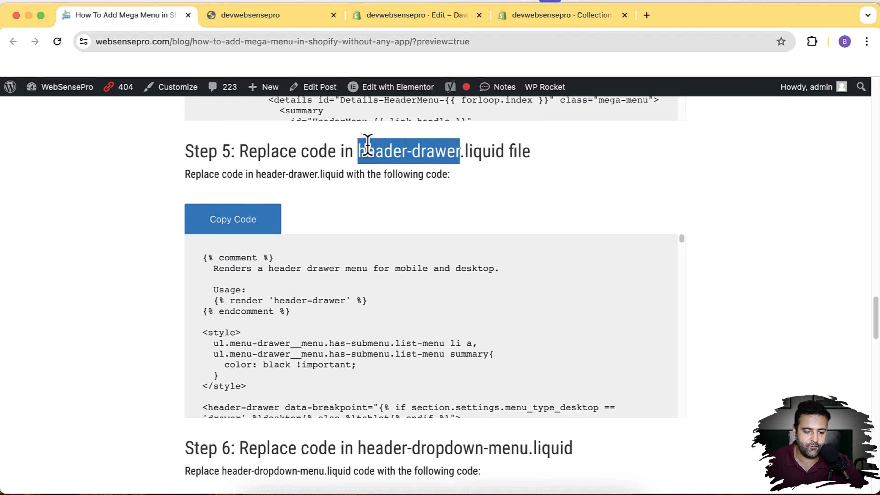
{"action": "left_click", "coordinate": [516, 21]}
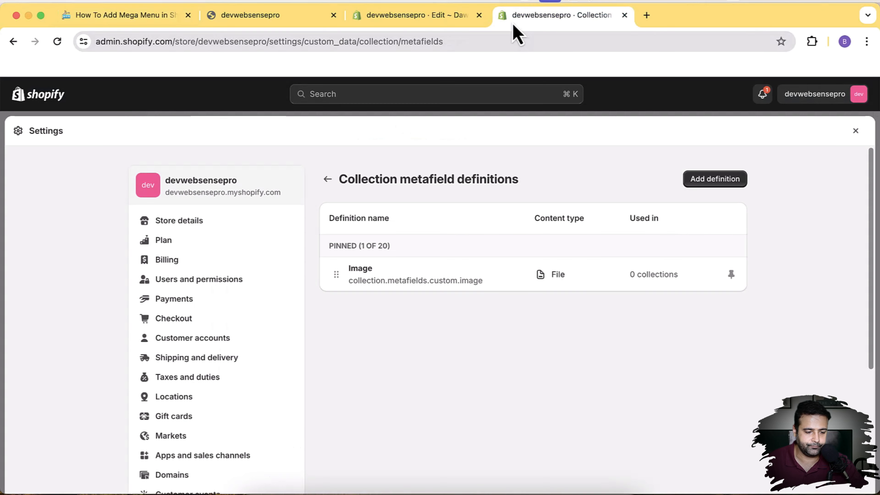
{"action": "left_click", "coordinate": [442, 22]}
{"action": "left_click", "coordinate": [100, 129]}
{"action": "key", "text": "super+a"}
{"action": "key", "text": "super+v"}
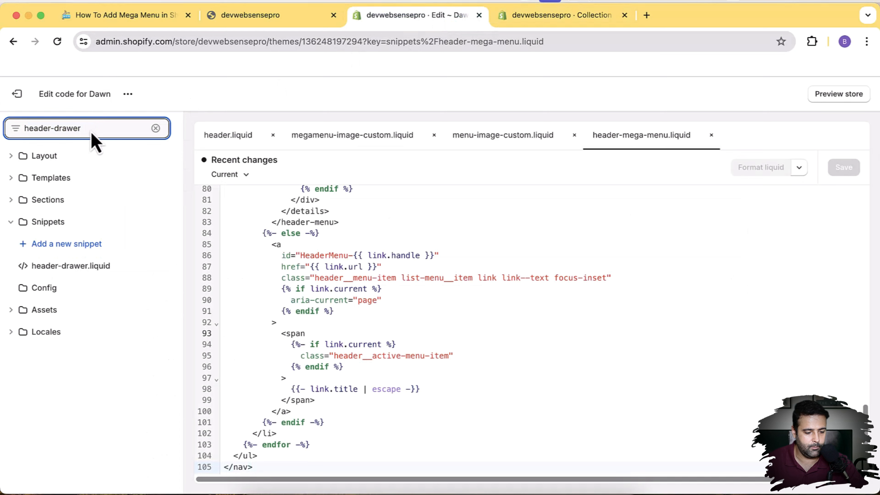
{"action": "left_click", "coordinate": [108, 271]}
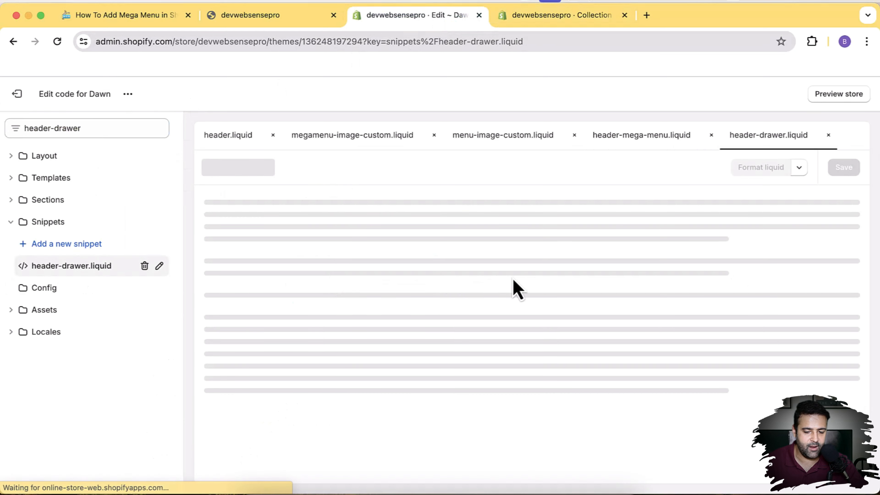
Step: Replace the entire contents of header-drawer.liquid with the tutorial's Step 5 code and save it
{"action": "left_click", "coordinate": [379, 274]}
{"action": "key", "text": "super+a"}
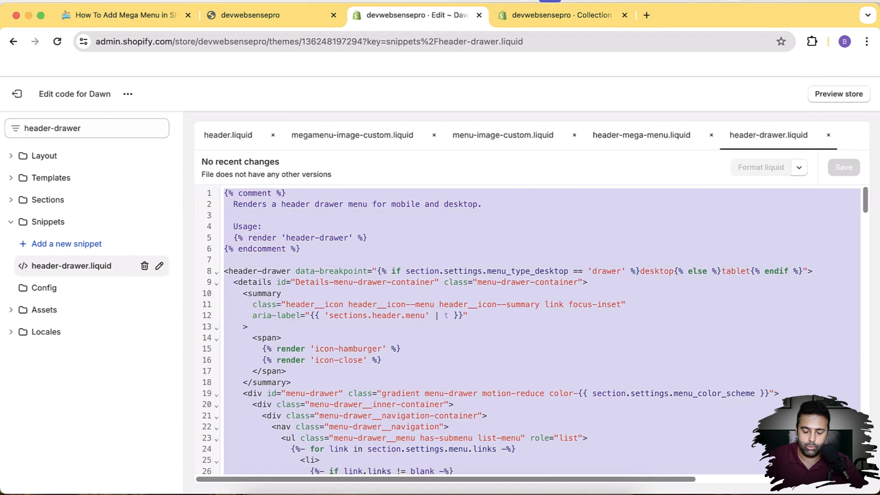
{"action": "key", "text": "BackSpace"}
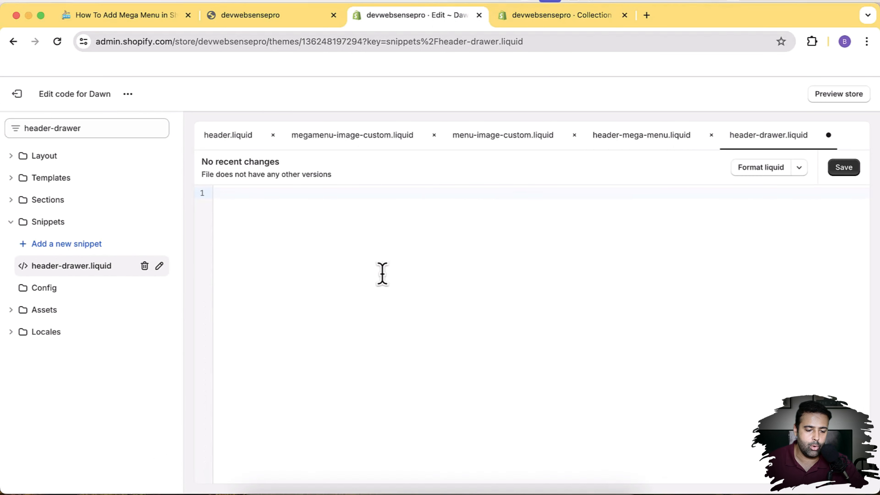
{"action": "left_click", "coordinate": [140, 18]}
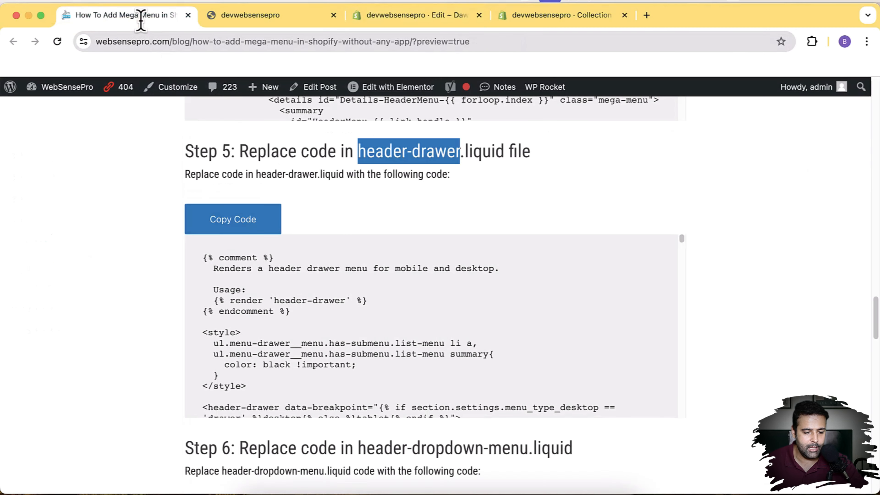
{"action": "left_click", "coordinate": [264, 236]}
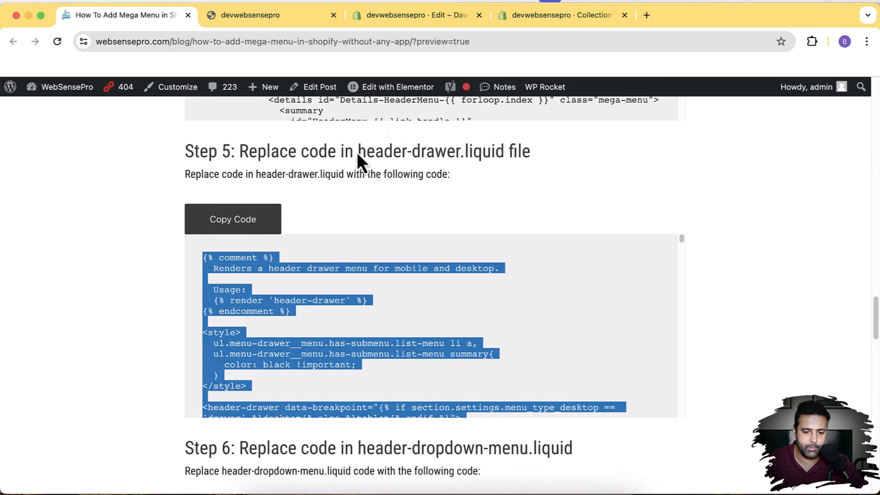
{"action": "left_click", "coordinate": [530, 17]}
{"action": "left_click", "coordinate": [398, 19]}
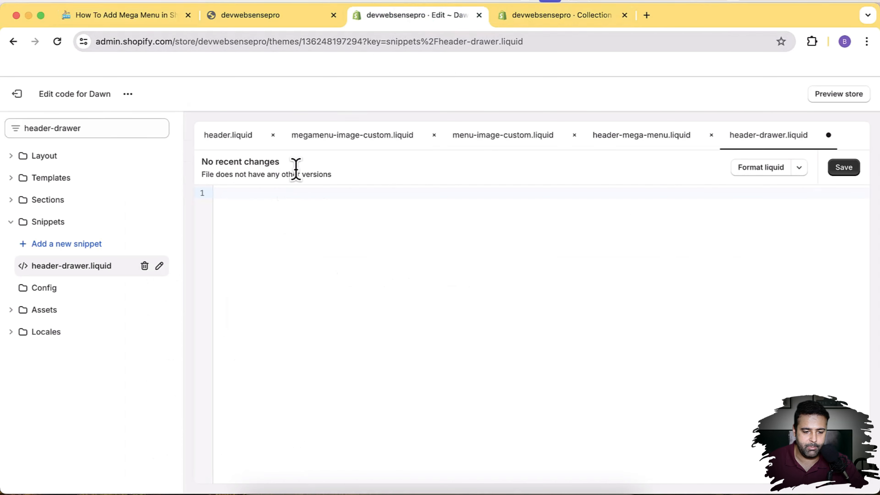
{"action": "right_click", "coordinate": [260, 225]}
{"action": "left_click", "coordinate": [273, 313]}
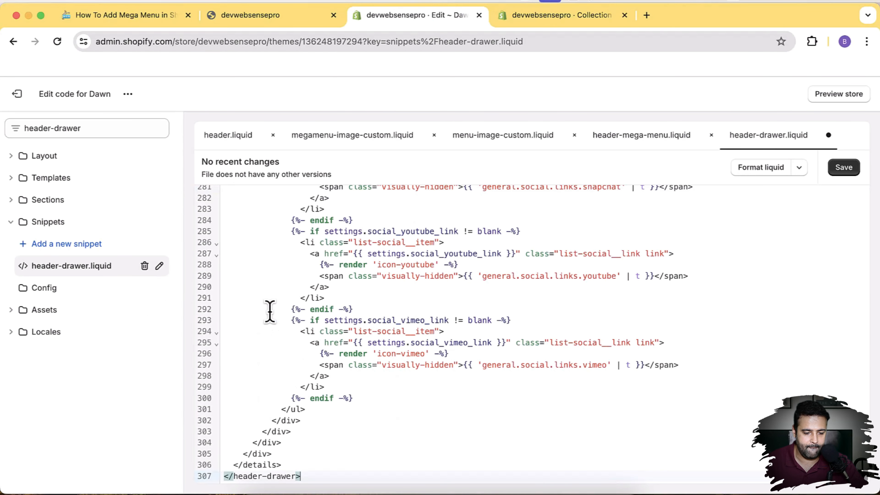
{"action": "left_click", "coordinate": [845, 170]}
Step: Search the theme files for header-dropdown-menu, the file name from Step 6 of the tutorial, and open that snippet
{"action": "left_click", "coordinate": [125, 15]}
{"action": "left_click_drag", "start_coordinate": [359, 132], "coordinate": [521, 135]}
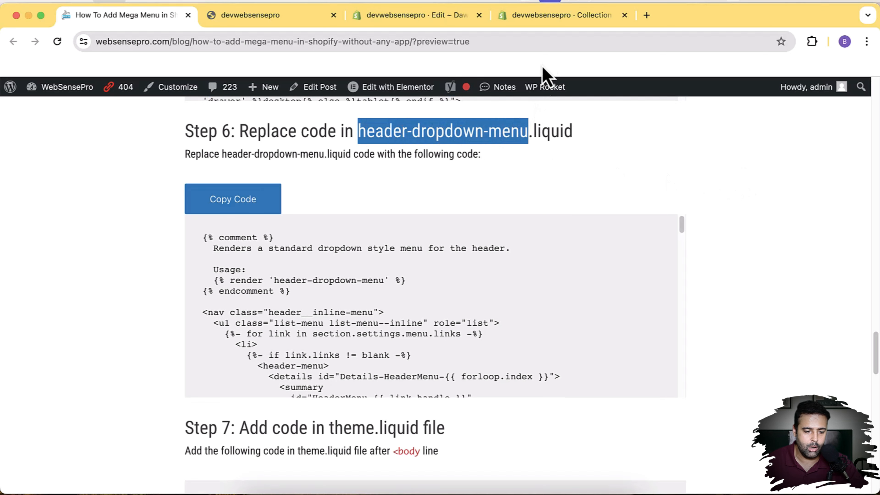
{"action": "left_click", "coordinate": [556, 17]}
{"action": "left_click", "coordinate": [390, 23]}
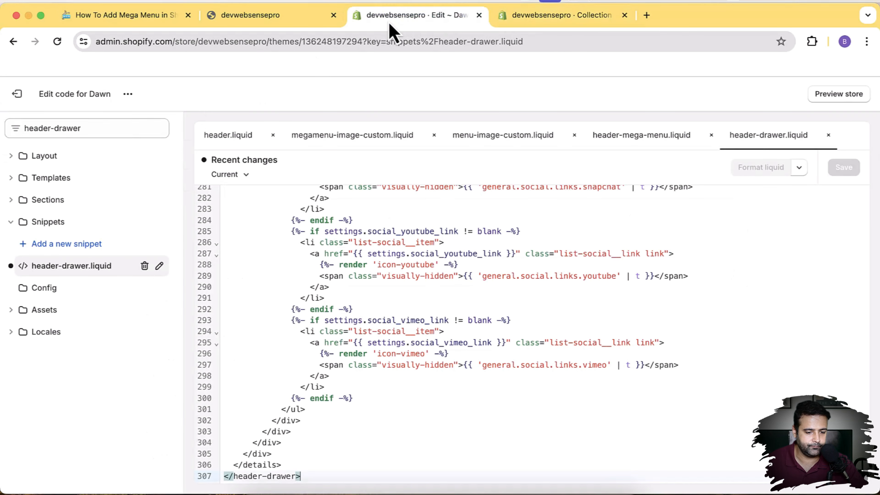
{"action": "left_click", "coordinate": [139, 129]}
{"action": "type", "text": "header-dropdown-menu"}
{"action": "left_click", "coordinate": [104, 268]}
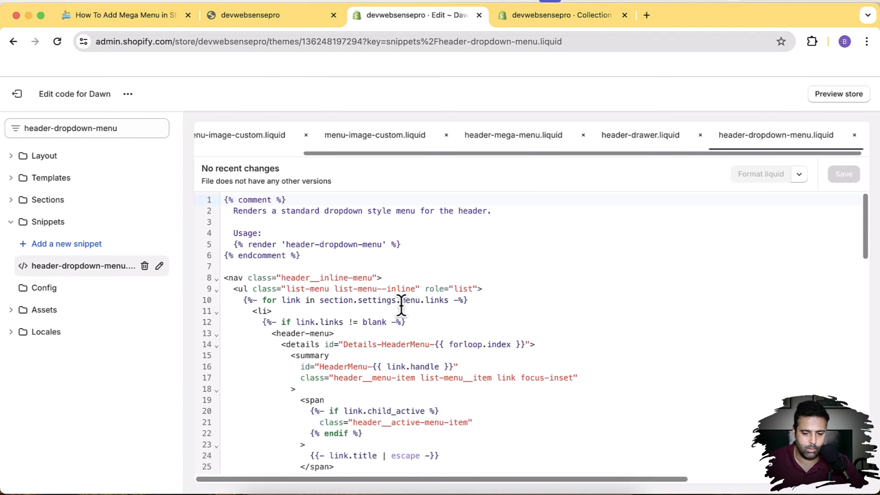
Step: Replace all existing code in header-dropdown-menu.liquid with the tutorial's Step 6 code and save the file
{"action": "left_click", "coordinate": [430, 288]}
{"action": "key", "text": "super+a"}
{"action": "key", "text": "BackSpace"}
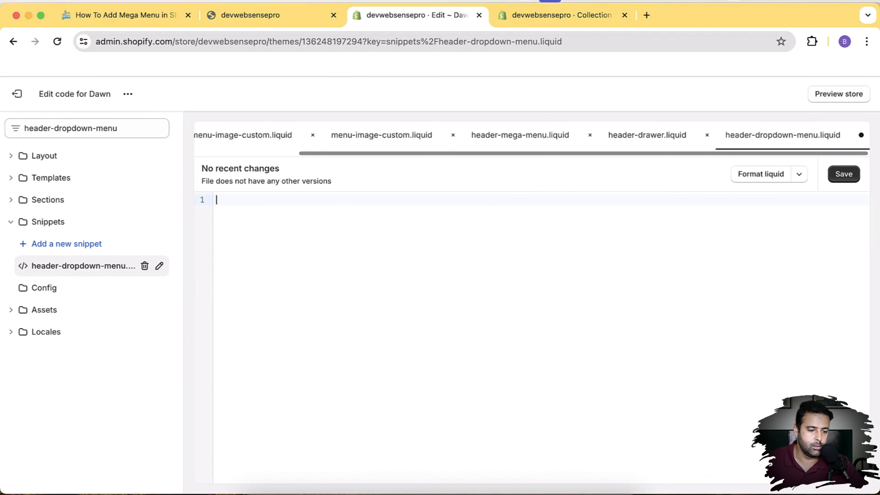
{"action": "left_click", "coordinate": [136, 25]}
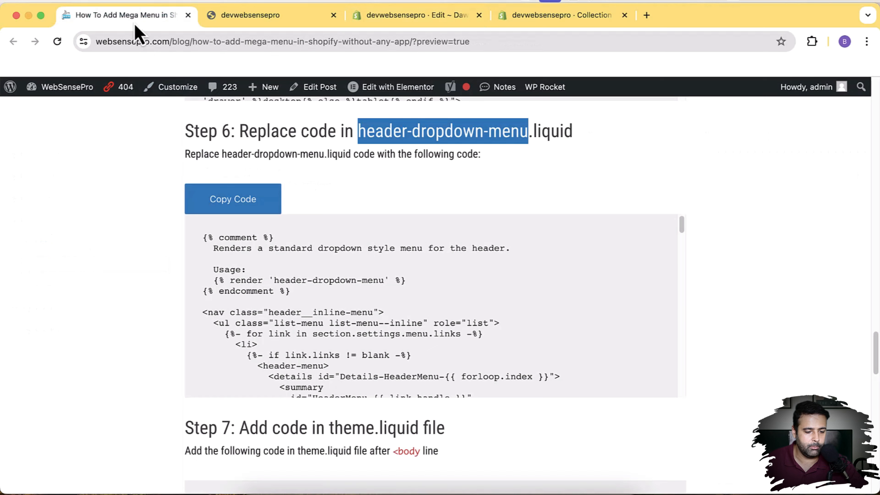
{"action": "left_click", "coordinate": [247, 204]}
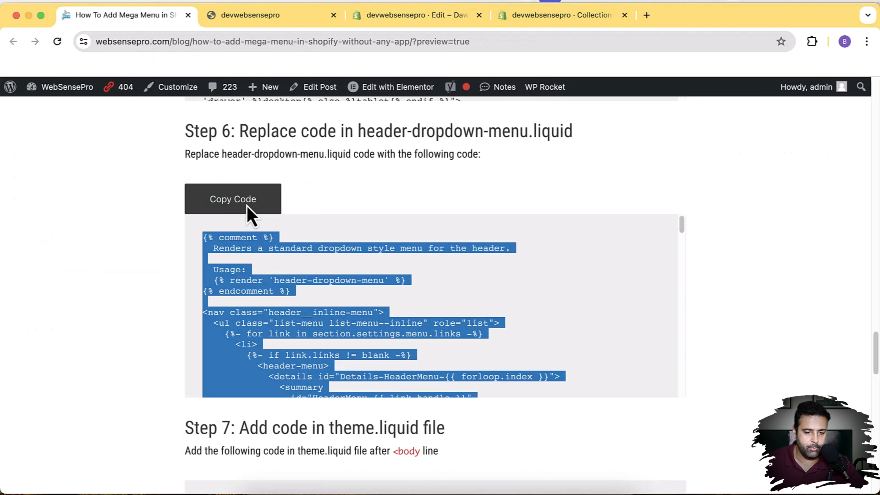
{"action": "left_click", "coordinate": [456, 16]}
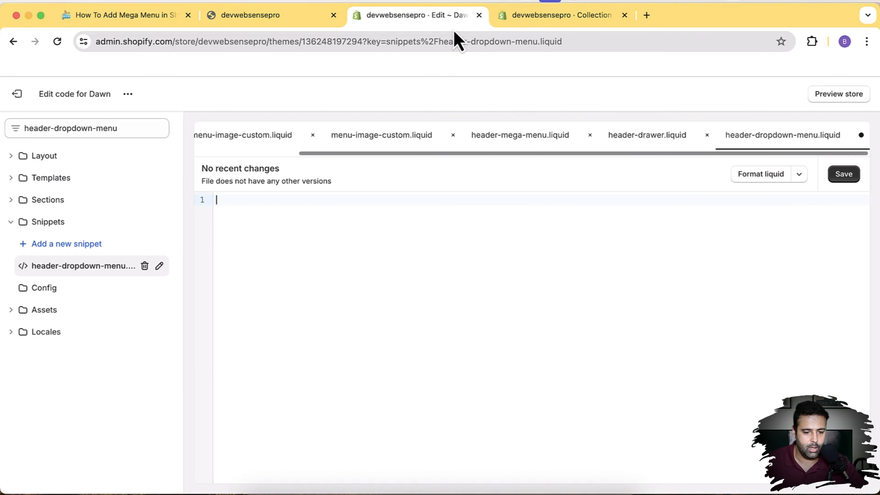
{"action": "right_click", "coordinate": [291, 215]}
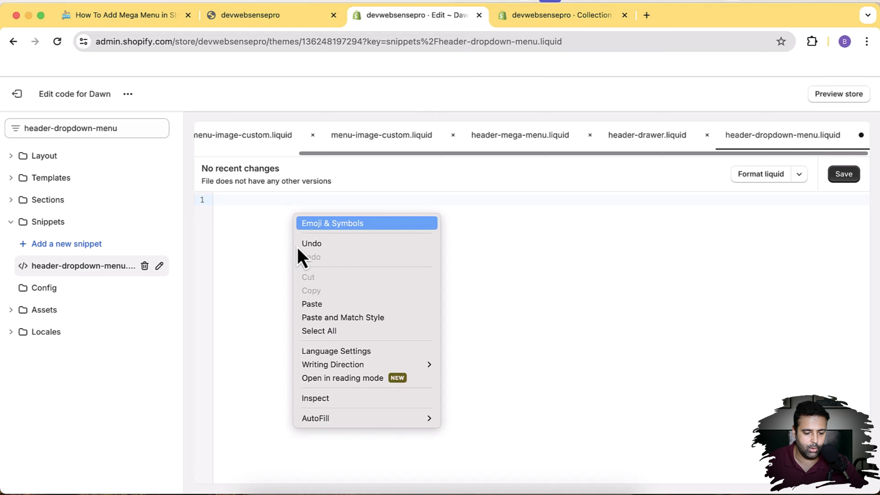
{"action": "left_click", "coordinate": [305, 304]}
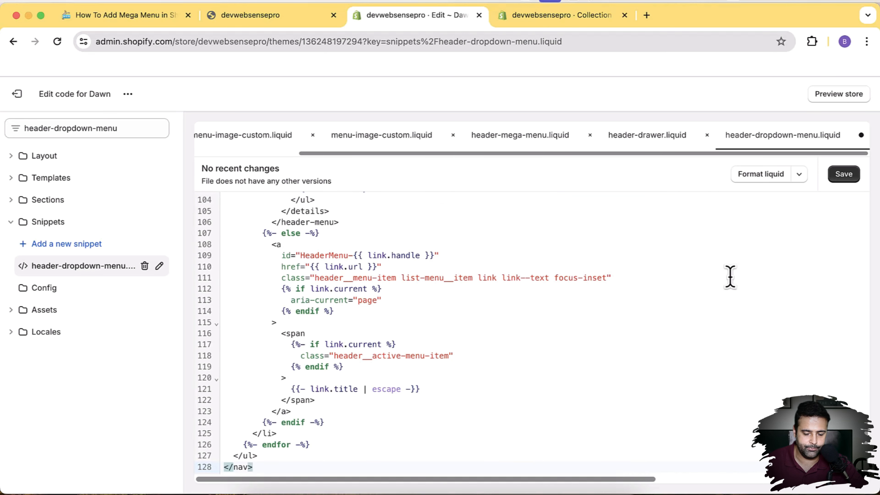
{"action": "left_click", "coordinate": [844, 175]}
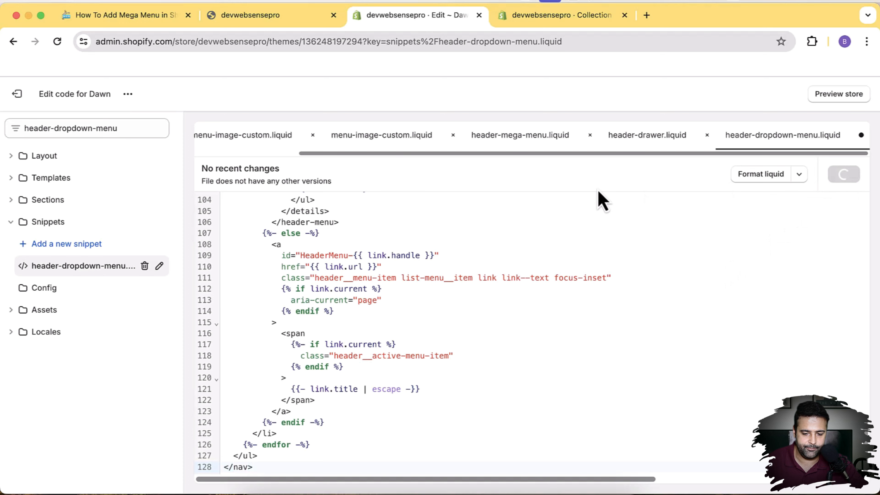
Step: Copy the menu-backdrop div code from Step 7 of the tutorial, which belongs after the <body line
{"action": "left_click", "coordinate": [146, 16]}
{"action": "scroll", "coordinate": [704, 189], "scroll_direction": "down", "scroll_amount": 3}
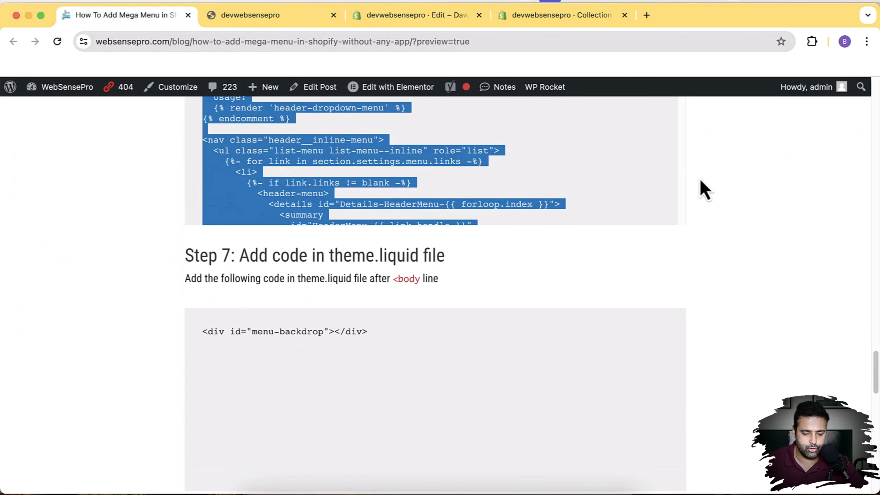
{"action": "scroll", "coordinate": [703, 189], "scroll_direction": "down", "scroll_amount": 3}
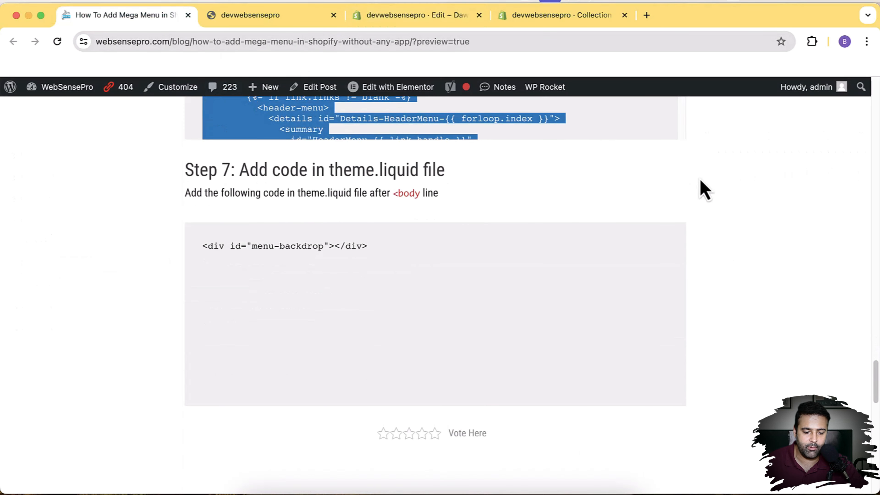
{"action": "left_click_drag", "start_coordinate": [368, 245], "coordinate": [222, 246]}
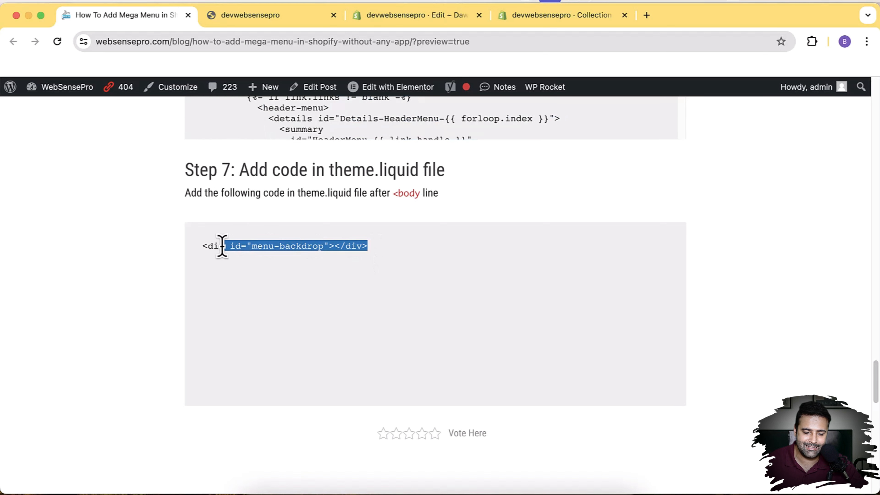
{"action": "left_click_drag", "start_coordinate": [329, 170], "coordinate": [417, 194]}
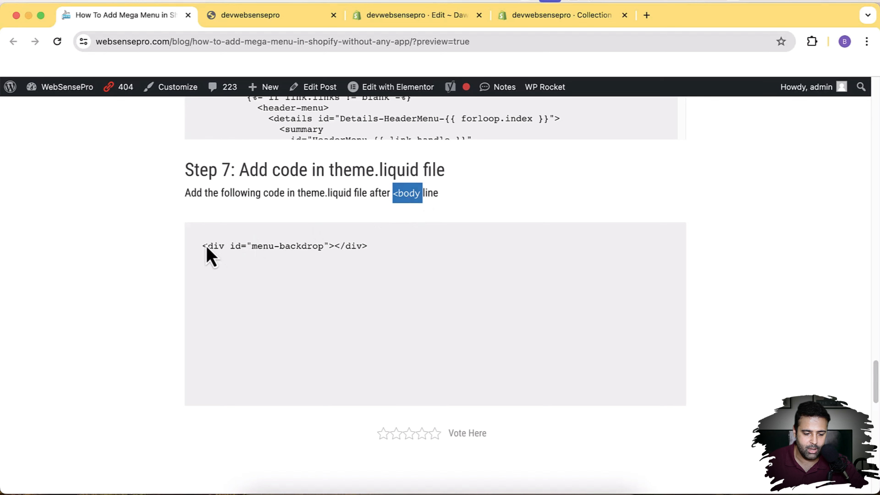
{"action": "left_click_drag", "start_coordinate": [204, 246], "coordinate": [367, 246]}
{"action": "key", "text": "super+c"}
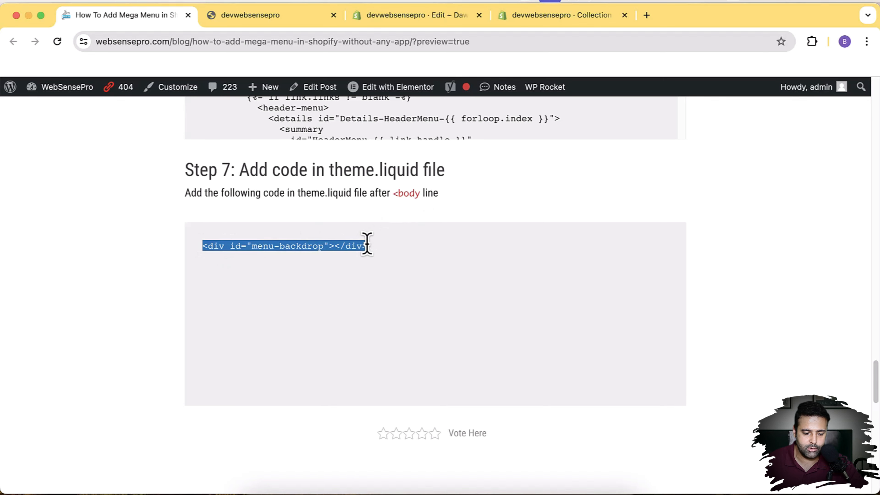
Step: Return to the Dawn theme code, search the files for theme.liq and open theme.liquid
{"action": "left_click", "coordinate": [562, 18]}
{"action": "left_click", "coordinate": [416, 15]}
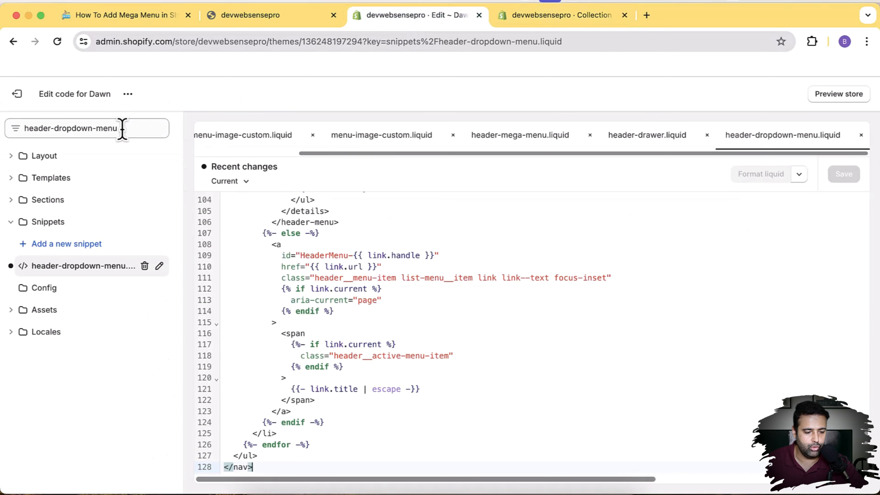
{"action": "triple_click", "coordinate": [122, 128]}
{"action": "type", "text": "theme"}
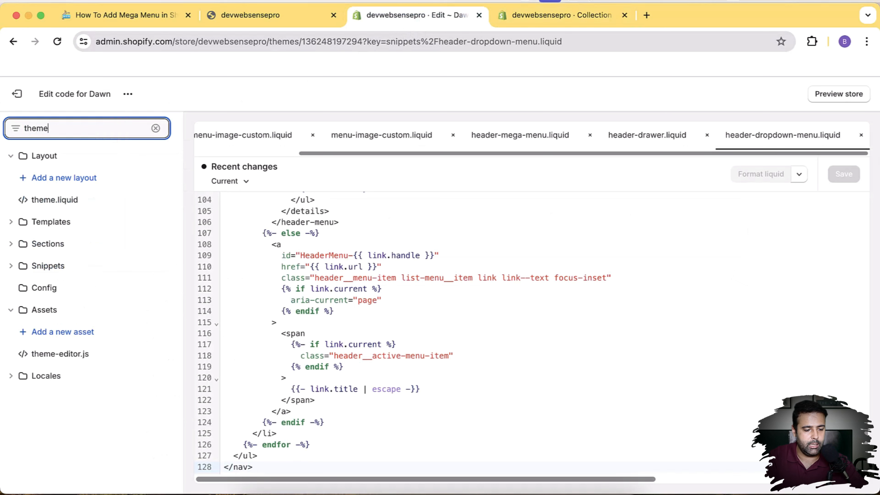
{"action": "type", "text": ".liq"}
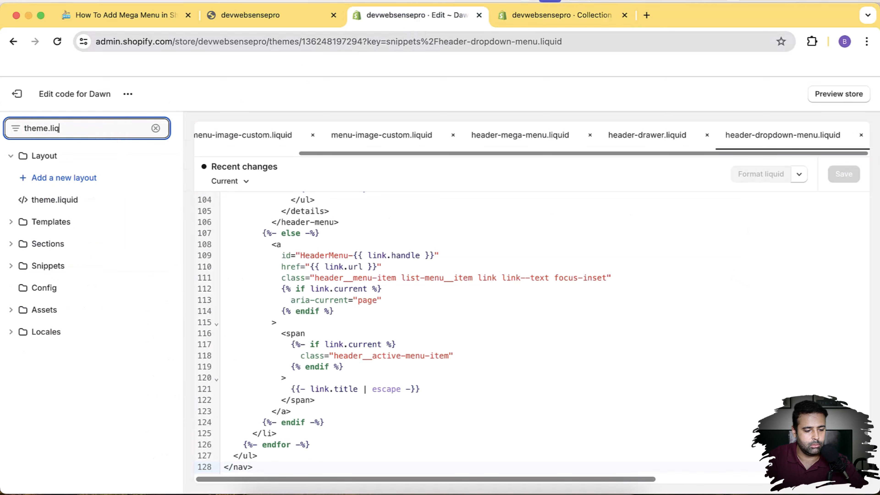
{"action": "left_click", "coordinate": [102, 203]}
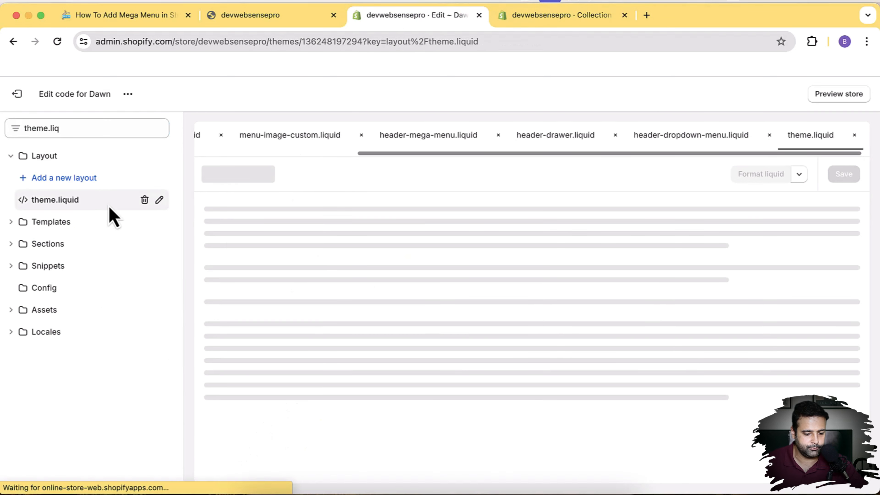
Step: Find the opening <body tag in theme.liquid, keeping the Step 7 div code on the clipboard
{"action": "key", "text": "super+f"}
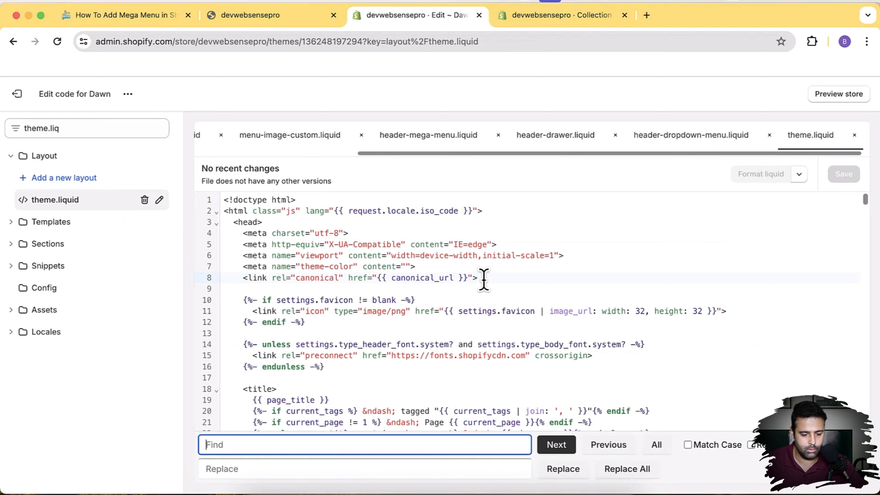
{"action": "key", "text": "super+v"}
{"action": "key", "text": "super+a"}
{"action": "key", "text": "super+c"}
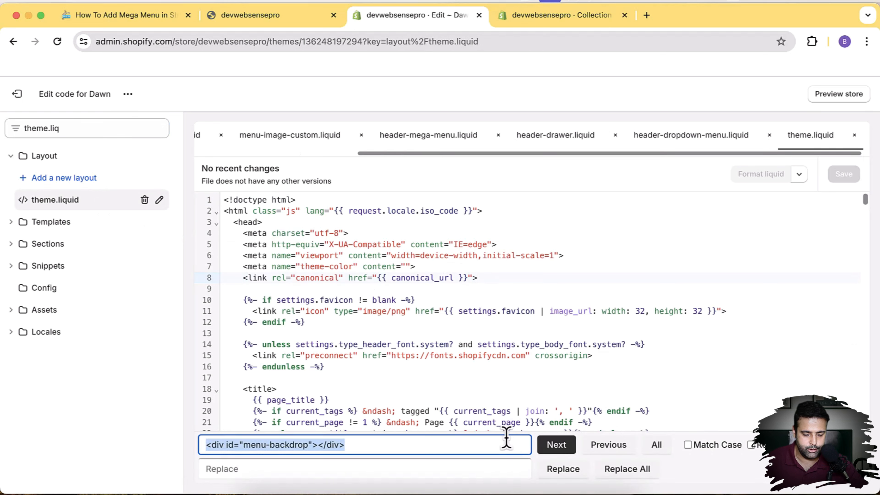
{"action": "type", "text": "<body"}
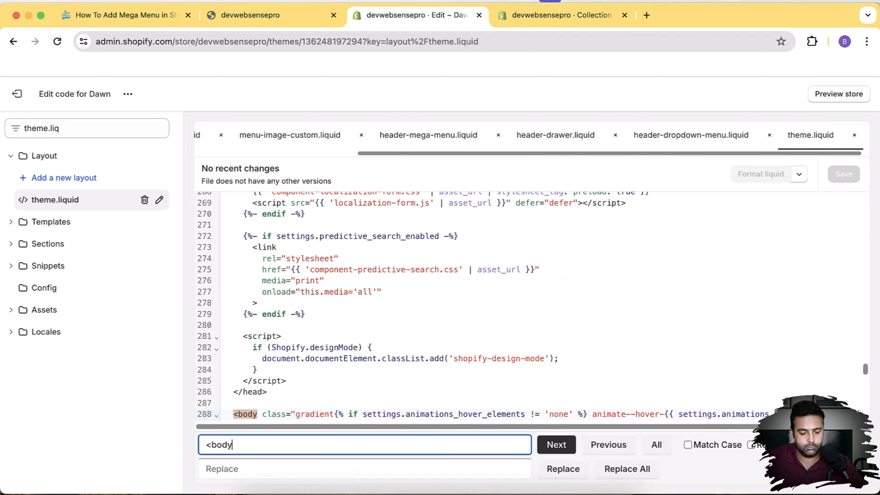
{"action": "scroll", "coordinate": [553, 330], "scroll_direction": "down", "scroll_amount": 3}
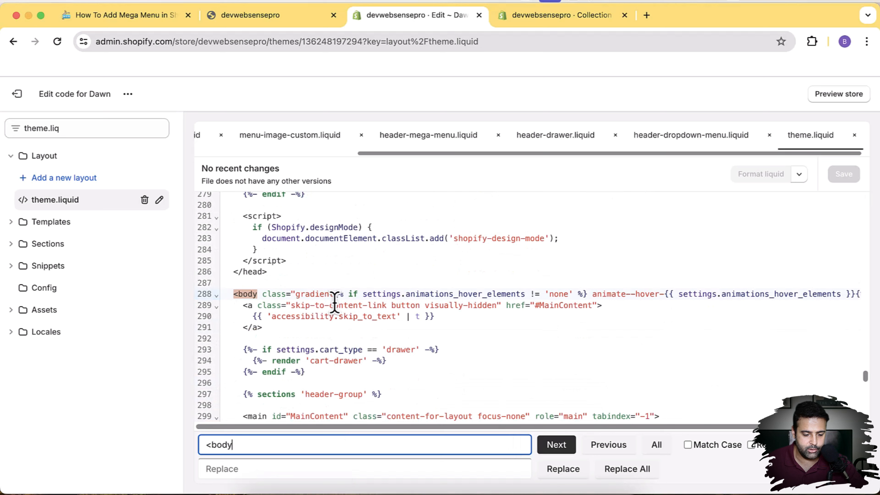
{"action": "left_click", "coordinate": [266, 294]}
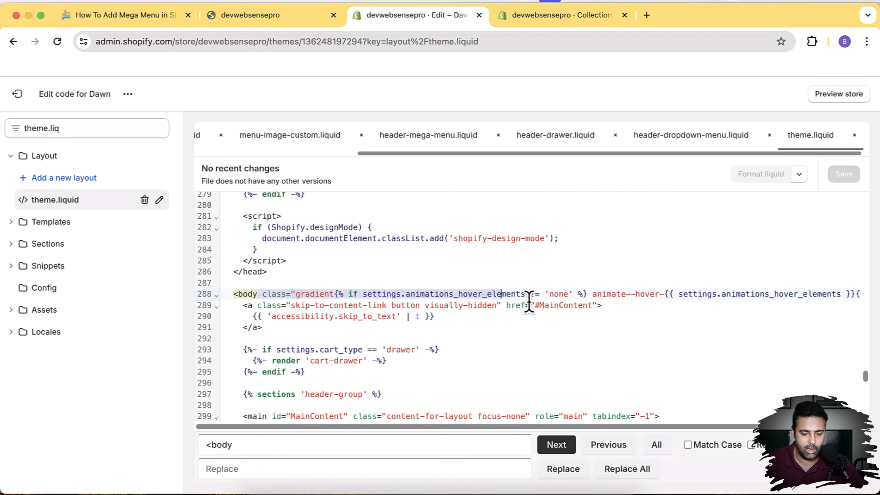
Step: Insert <div id="menu-backdrop"></div> on a new line directly after the opening body tag and save theme.liquid
{"action": "left_click", "coordinate": [297, 301]}
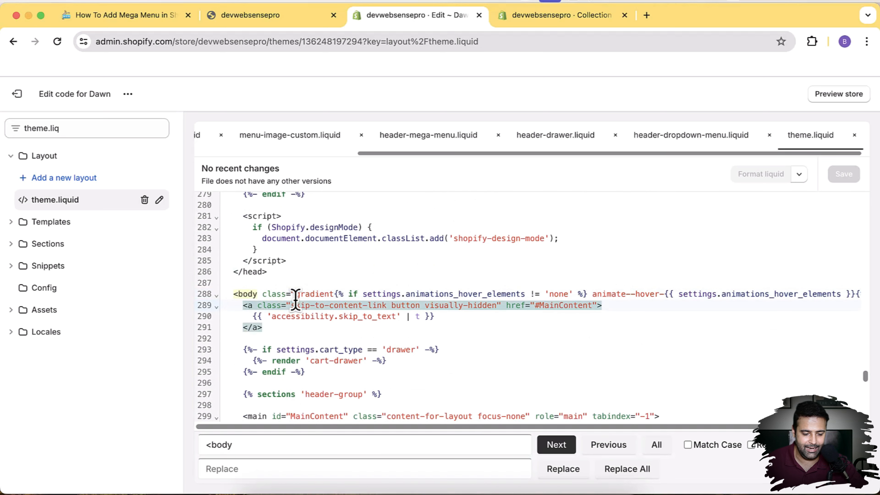
{"action": "left_click", "coordinate": [248, 305]}
{"action": "key", "text": "Return"}
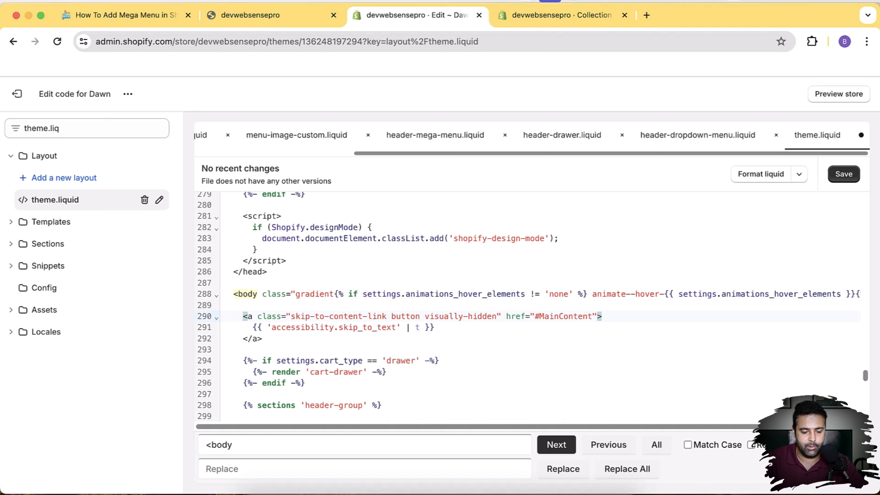
{"action": "key", "text": "super+v"}
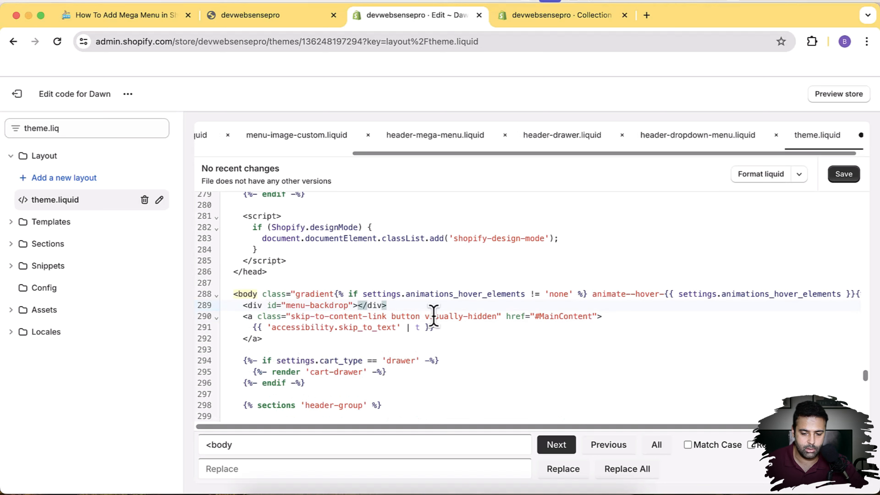
{"action": "left_click", "coordinate": [846, 175]}
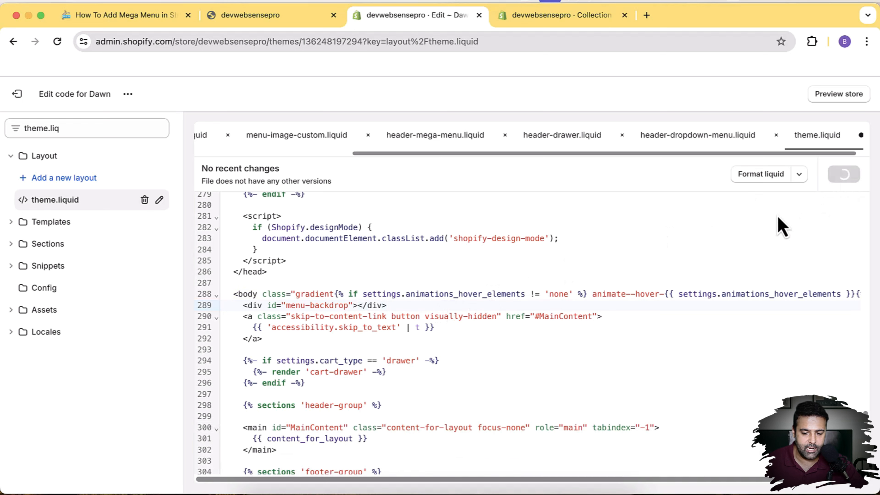
Step: Open the Dawn theme's customizer in a new browser tab from the code editor and switch to it
{"action": "left_click", "coordinate": [290, 21]}
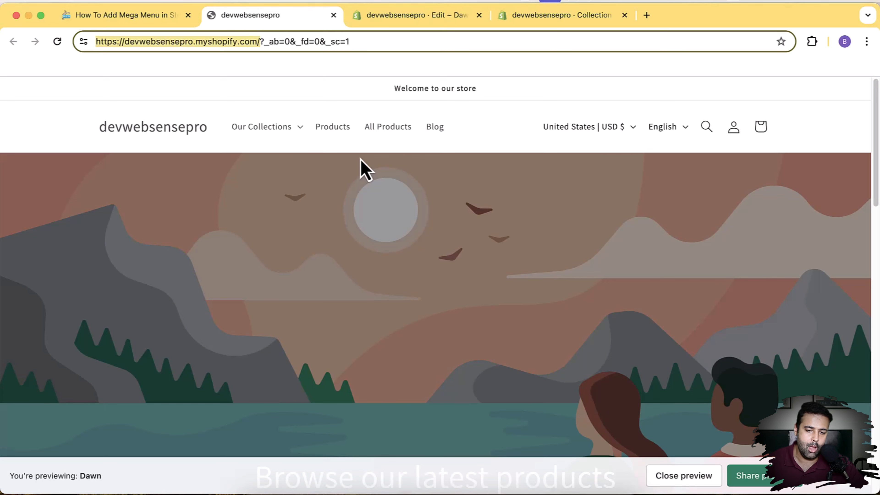
{"action": "left_click", "coordinate": [439, 17]}
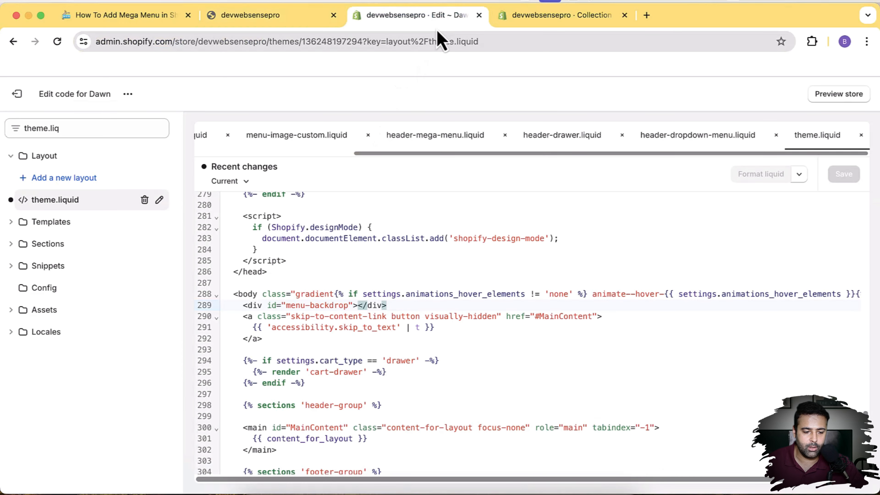
{"action": "left_click", "coordinate": [128, 94]}
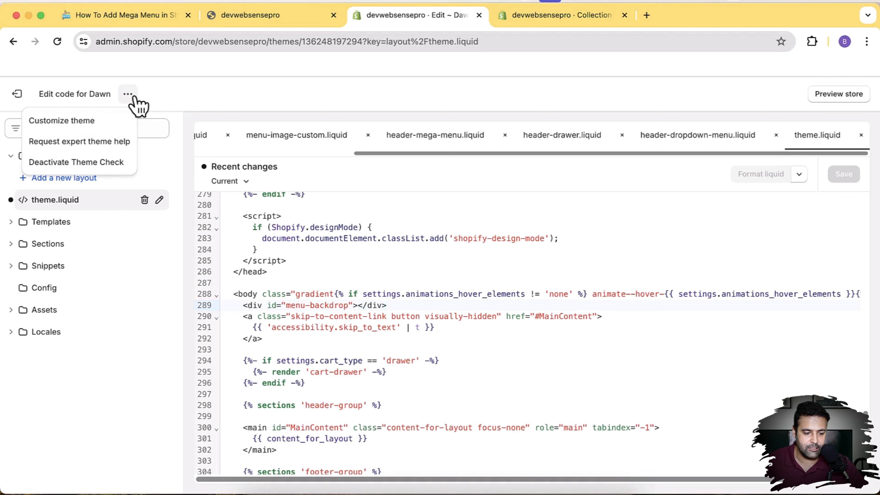
{"action": "right_click", "coordinate": [97, 128]}
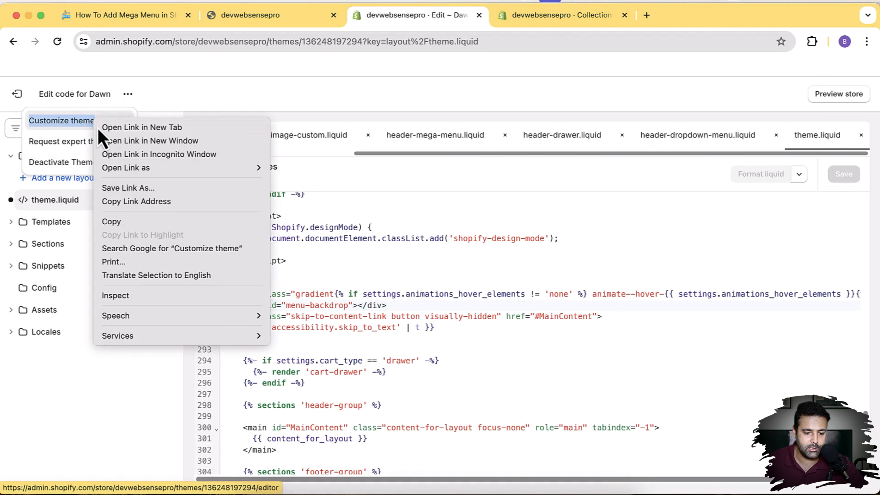
{"action": "left_click", "coordinate": [99, 127]}
{"action": "left_click", "coordinate": [533, 16]}
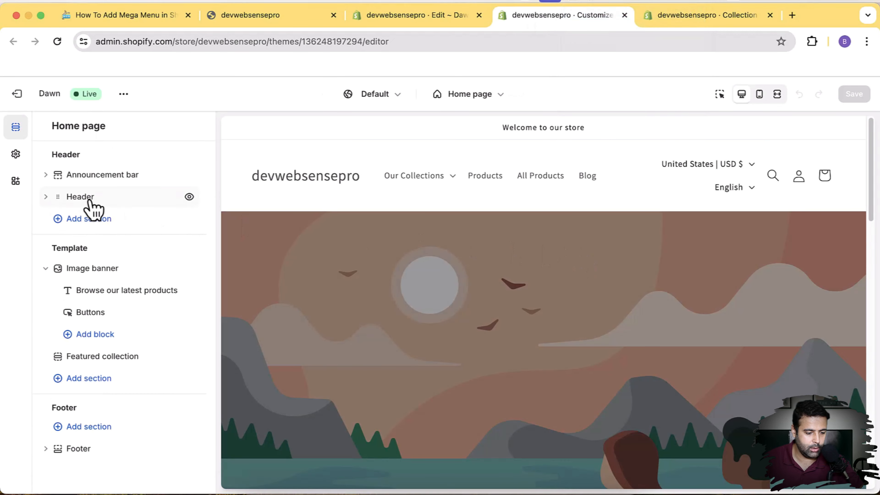
Step: In the Header section, set the desktop menu type to Mega menu and its collection image type to Metafield, and preview the Our Collections menu
{"action": "left_click", "coordinate": [93, 201]}
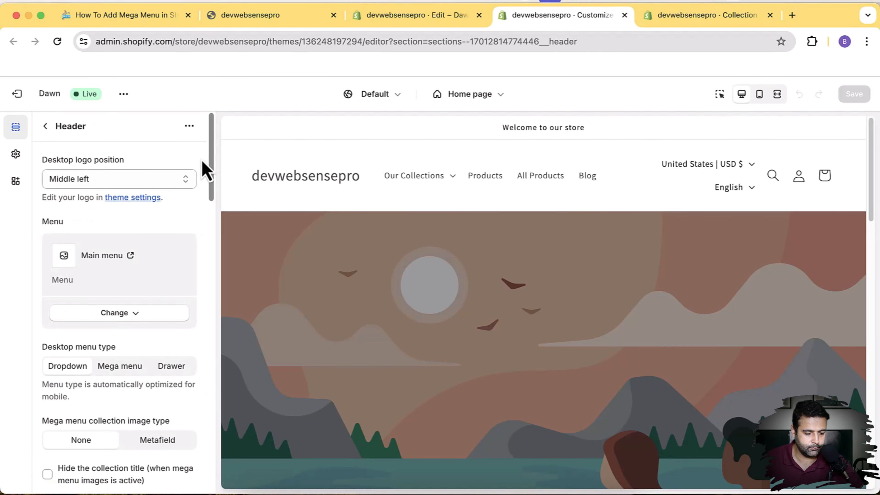
{"action": "scroll", "coordinate": [205, 167], "scroll_direction": "down", "scroll_amount": 3}
{"action": "scroll", "coordinate": [205, 167], "scroll_direction": "down", "scroll_amount": 3}
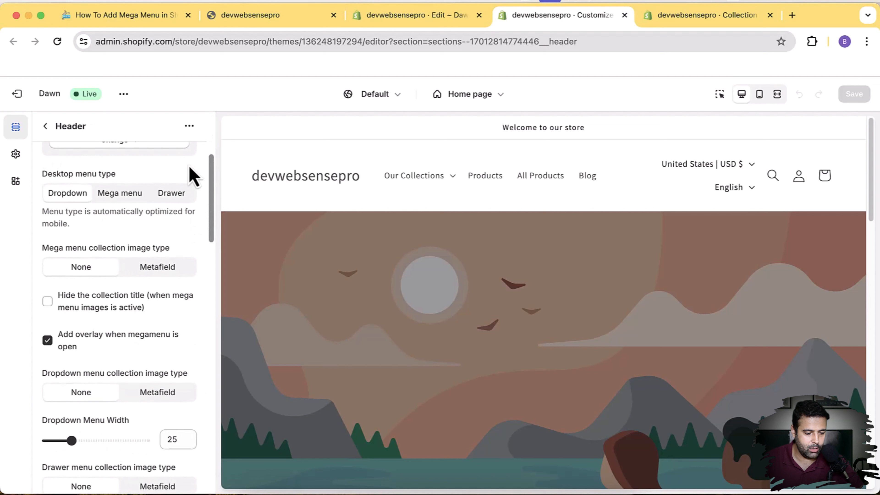
{"action": "left_click", "coordinate": [116, 197]}
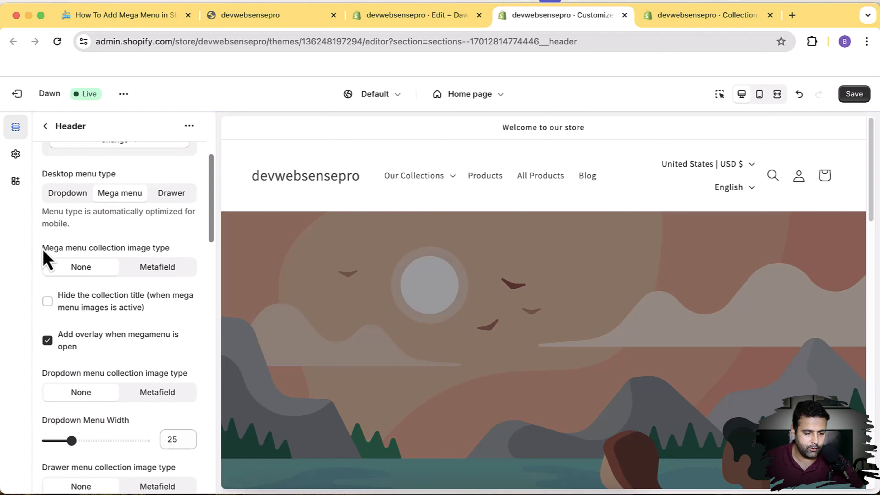
{"action": "left_click_drag", "start_coordinate": [43, 251], "coordinate": [172, 258]}
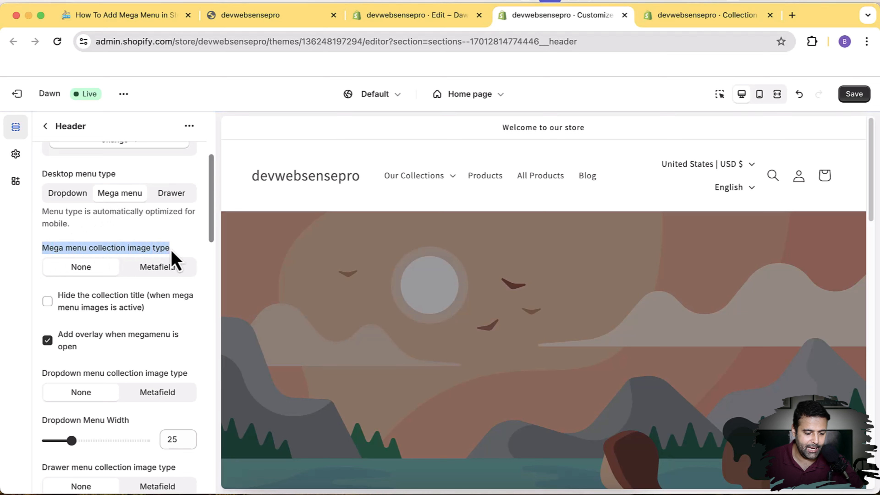
{"action": "left_click", "coordinate": [161, 272]}
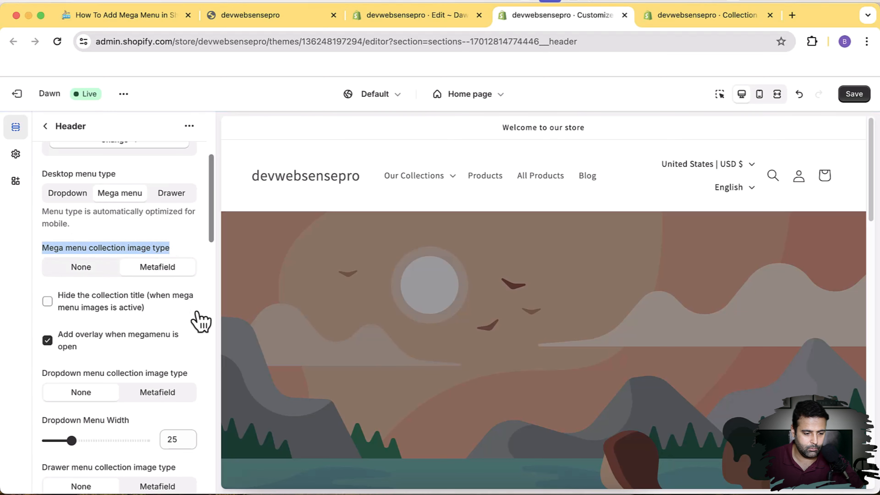
{"action": "left_click", "coordinate": [453, 179]}
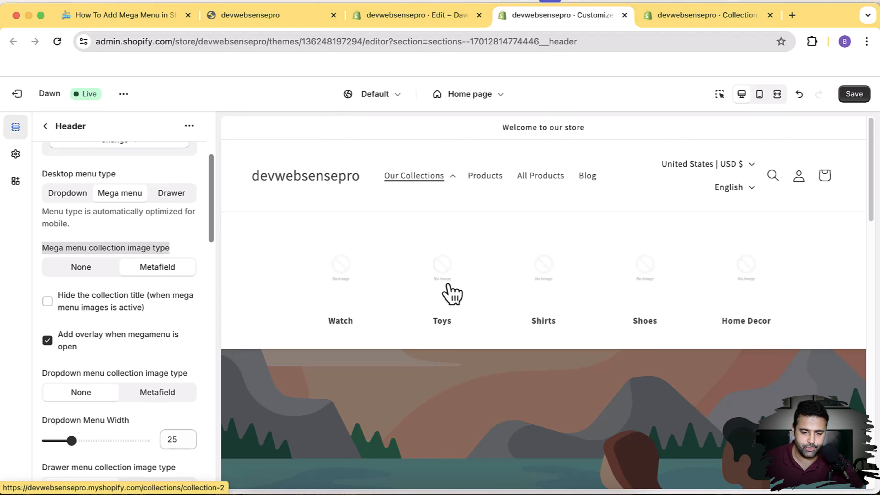
Step: Leave the metafield settings in the Shopify admin and open the Toys collection from the Collections list
{"action": "left_click", "coordinate": [677, 18]}
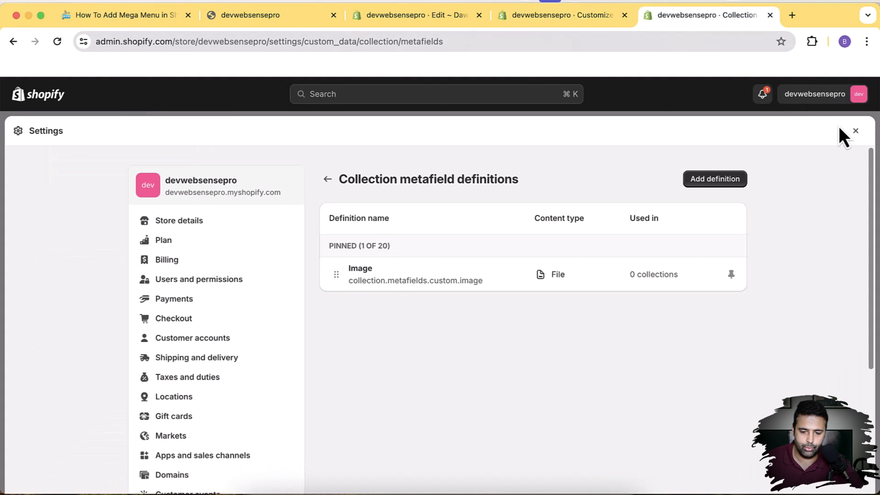
{"action": "left_click", "coordinate": [855, 131]}
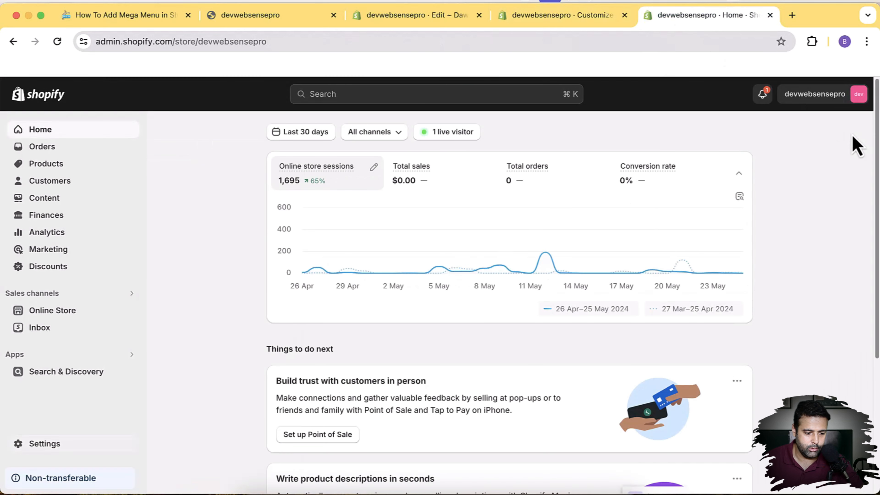
{"action": "left_click", "coordinate": [70, 168]}
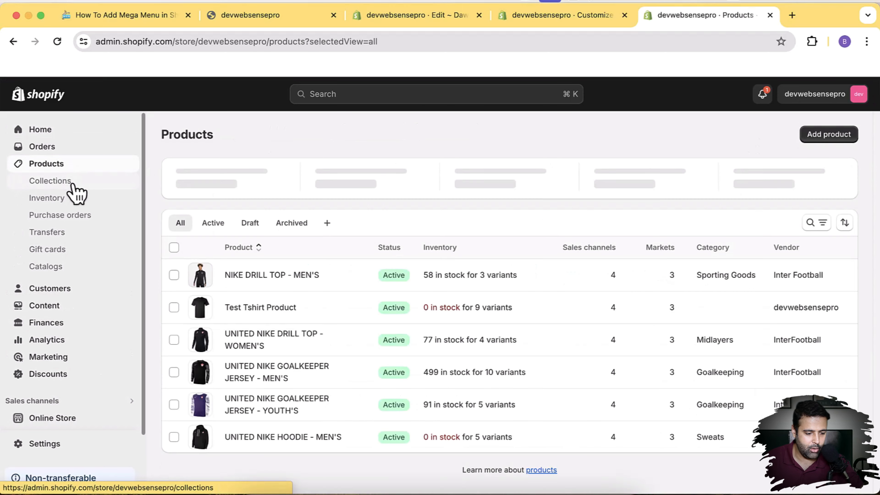
{"action": "left_click", "coordinate": [73, 186]}
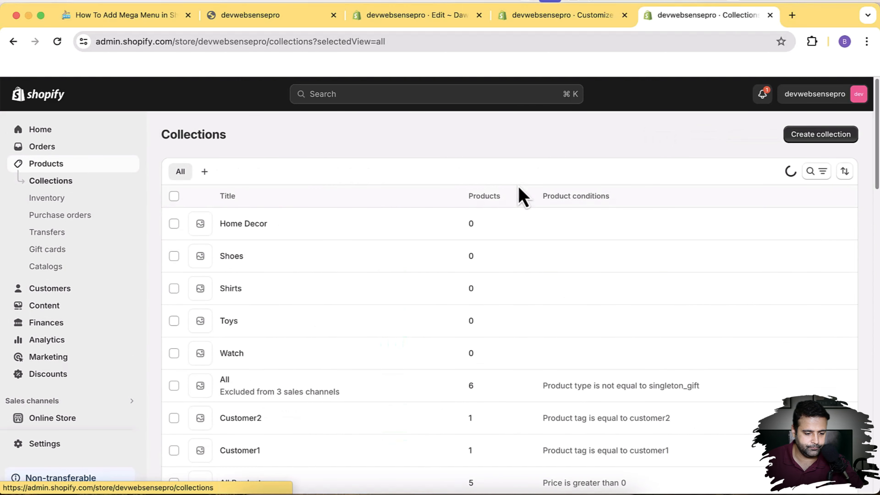
{"action": "scroll", "coordinate": [487, 225], "scroll_direction": "down", "scroll_amount": 1}
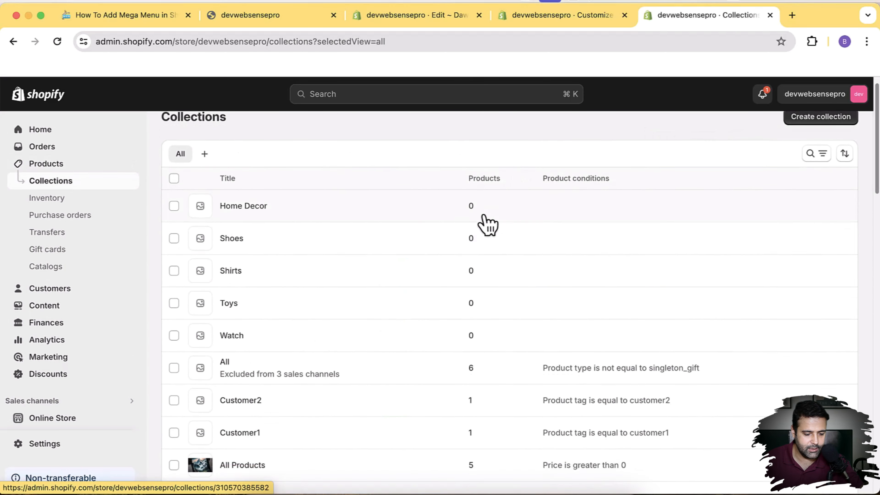
{"action": "left_click", "coordinate": [232, 301]}
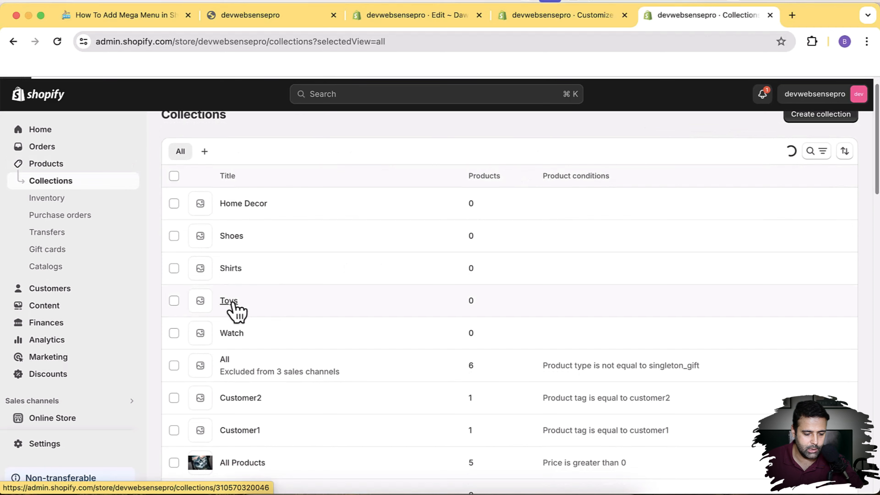
Step: Assign pexels-photo-207983.jpg, the yellow smiley image, to the Toys collection's Image metafield and save the collection
{"action": "scroll", "coordinate": [618, 149], "scroll_direction": "down", "scroll_amount": 7}
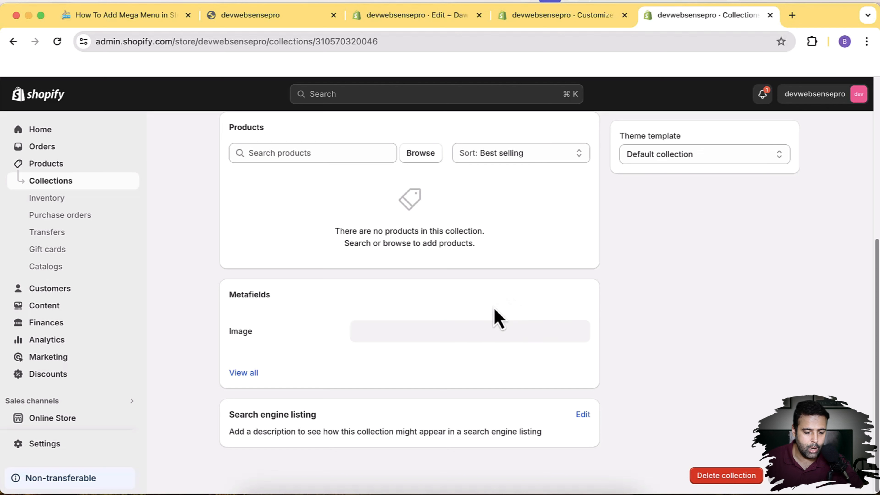
{"action": "left_click", "coordinate": [454, 336]}
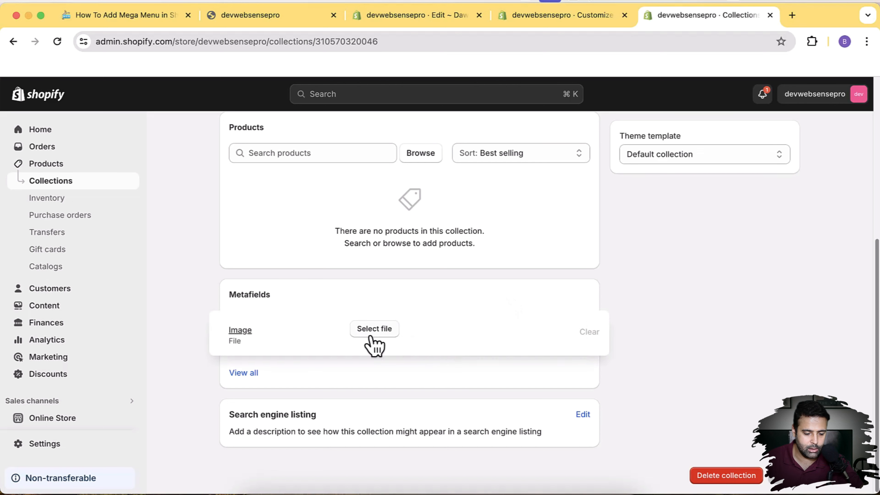
{"action": "left_click", "coordinate": [374, 329]}
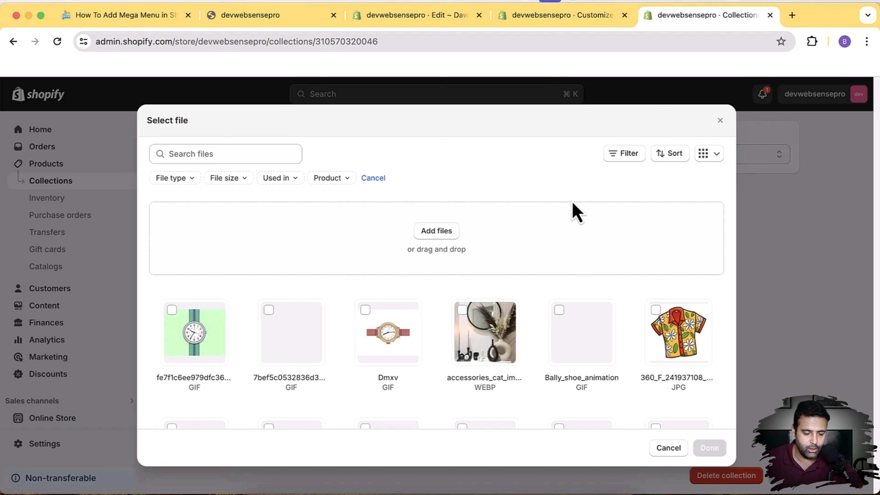
{"action": "scroll", "coordinate": [572, 204], "scroll_direction": "down", "scroll_amount": 1}
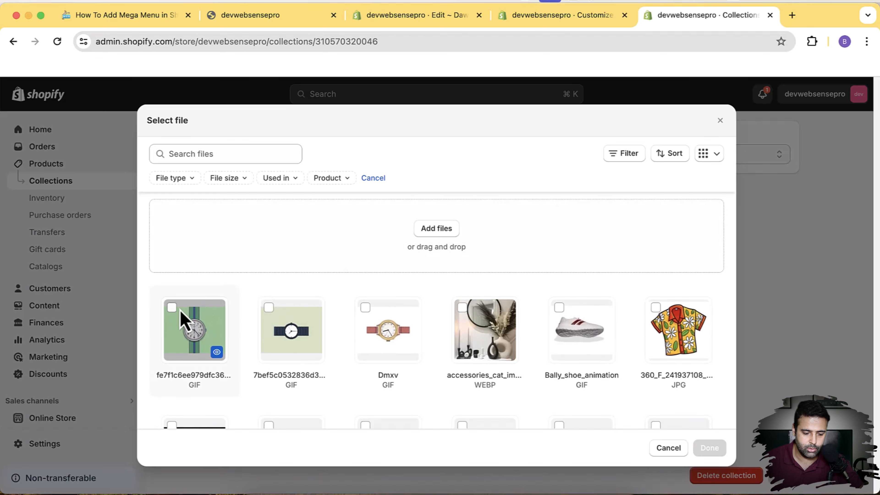
{"action": "scroll", "coordinate": [623, 263], "scroll_direction": "down", "scroll_amount": 3}
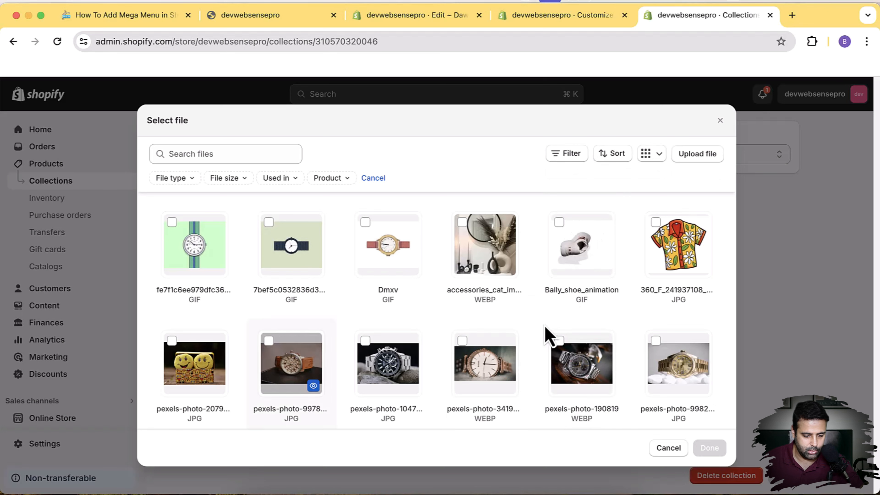
{"action": "scroll", "coordinate": [589, 305], "scroll_direction": "down", "scroll_amount": 1}
{"action": "scroll", "coordinate": [607, 292], "scroll_direction": "down", "scroll_amount": 4}
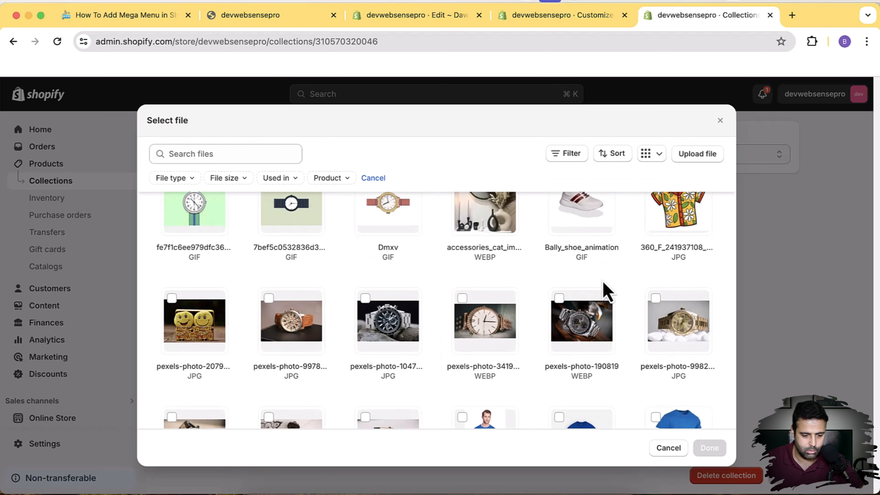
{"action": "scroll", "coordinate": [606, 291], "scroll_direction": "up", "scroll_amount": 3}
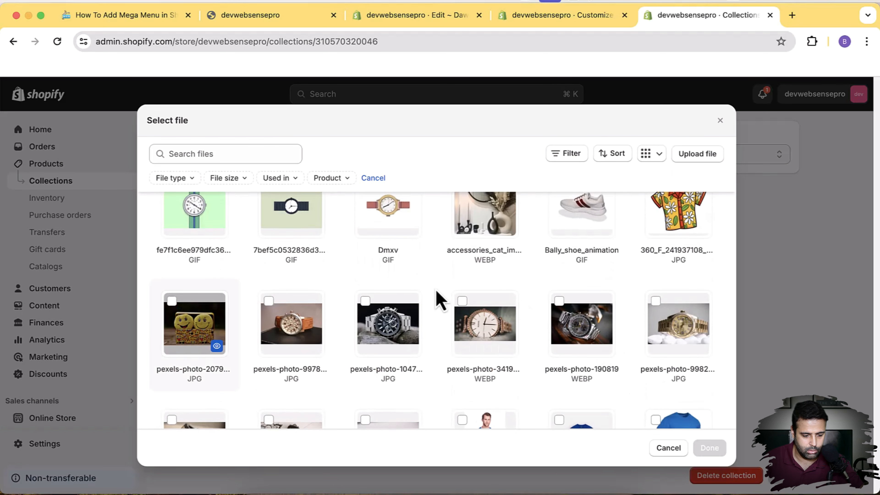
{"action": "left_click", "coordinate": [172, 299]}
{"action": "scroll", "coordinate": [395, 371], "scroll_direction": "up", "scroll_amount": 4}
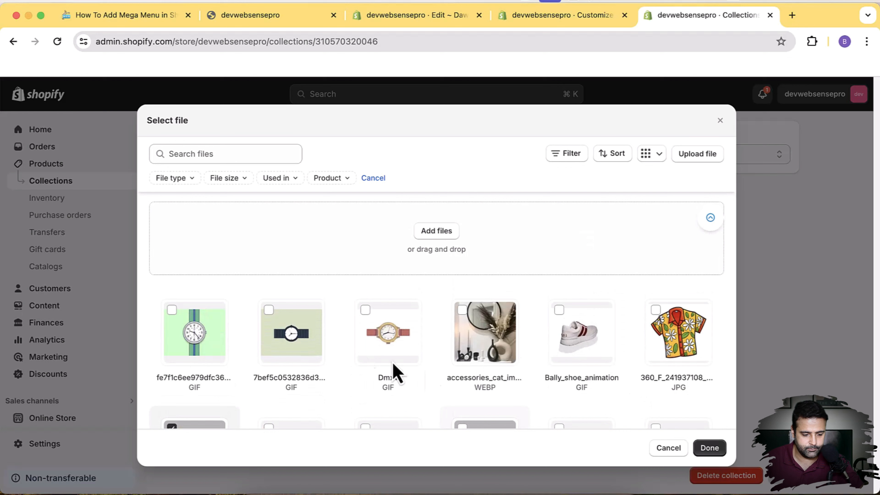
{"action": "left_click", "coordinate": [715, 449]}
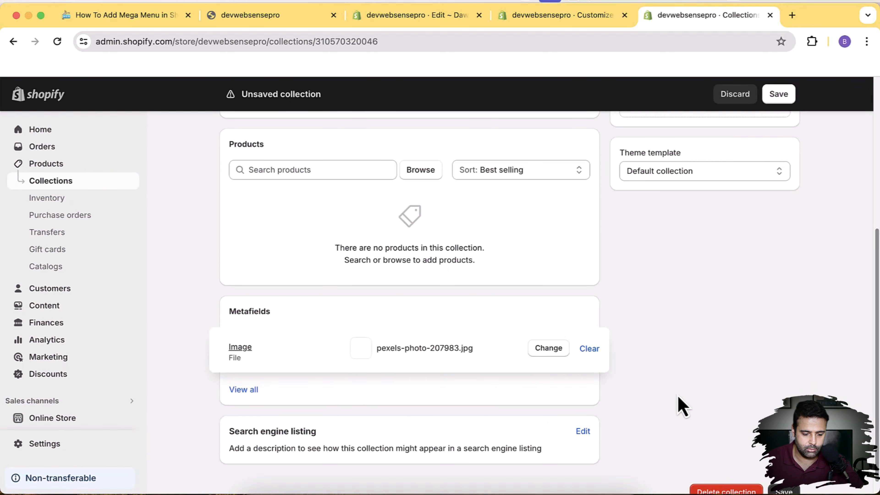
{"action": "scroll", "coordinate": [634, 345], "scroll_direction": "down", "scroll_amount": 1}
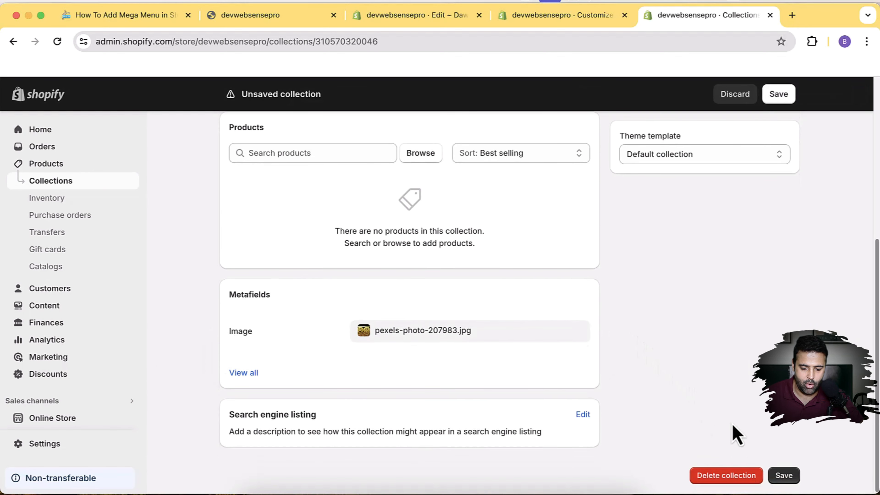
{"action": "left_click", "coordinate": [784, 475]}
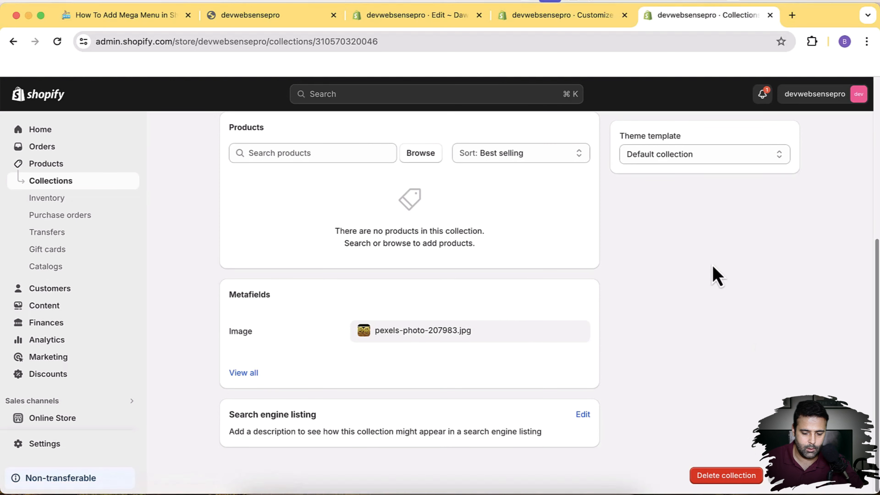
Step: Switch to the theme customizer, save the header changes and preview the Our Collections mega menu
{"action": "left_click", "coordinate": [565, 19]}
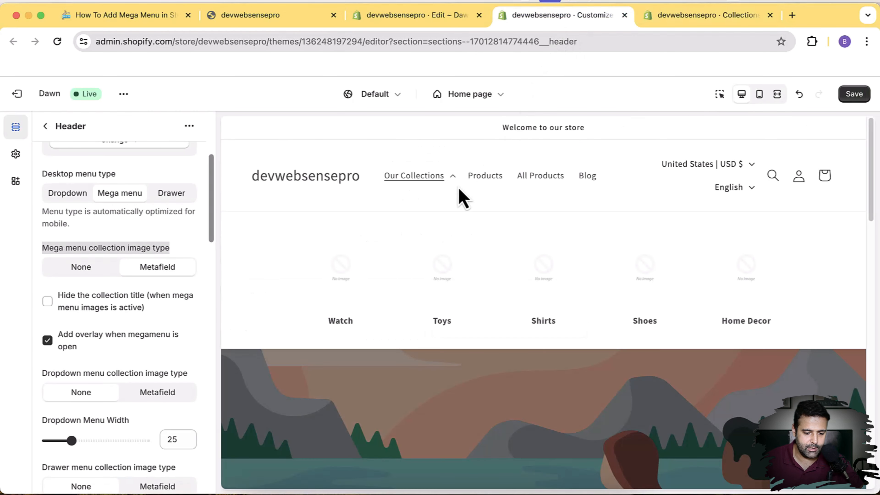
{"action": "left_click", "coordinate": [856, 97]}
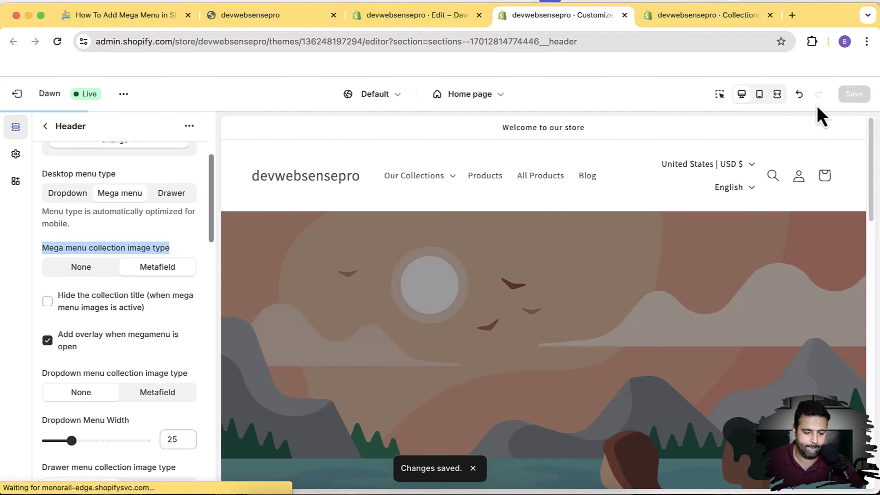
{"action": "left_click", "coordinate": [453, 177]}
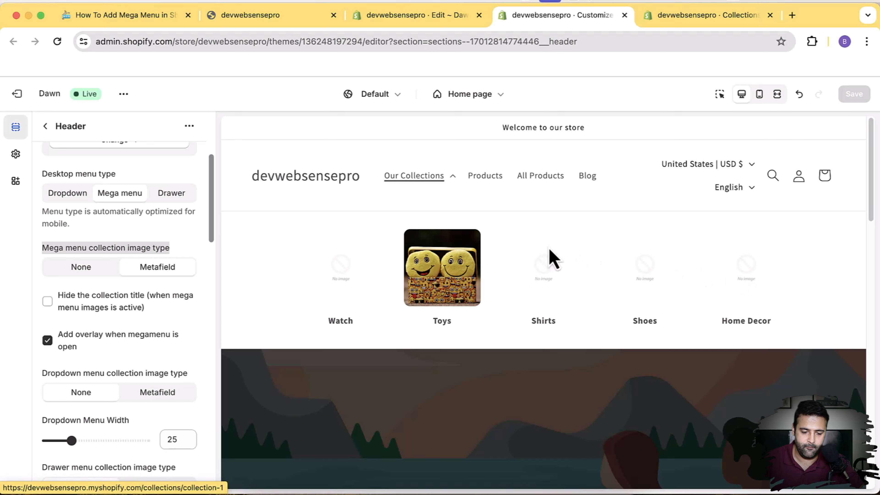
Step: Return to the admin's Collections list, check the menu preview for collections without an image, and open the Watch collection
{"action": "left_click", "coordinate": [694, 22]}
{"action": "scroll", "coordinate": [491, 87], "scroll_direction": "up", "scroll_amount": 10}
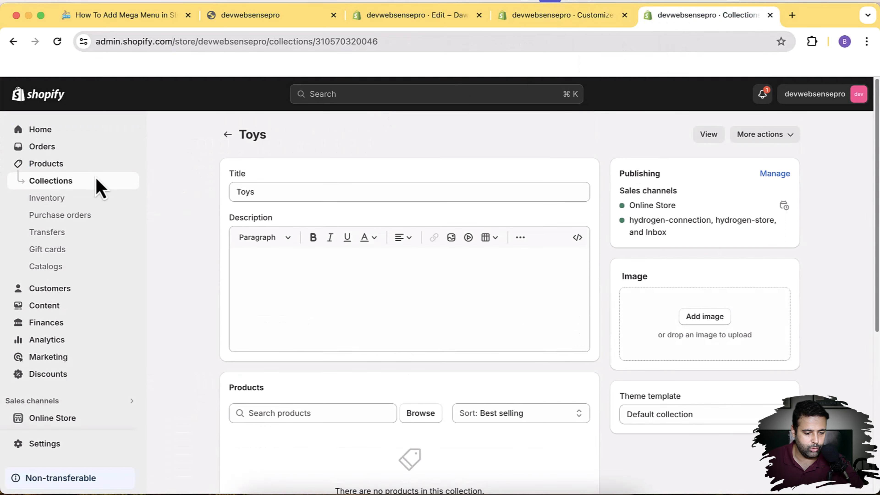
{"action": "left_click", "coordinate": [89, 182]}
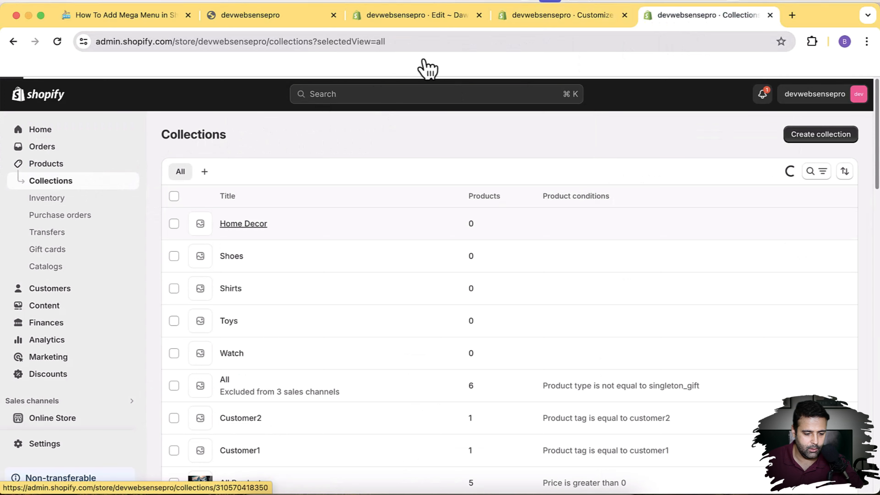
{"action": "left_click", "coordinate": [545, 21]}
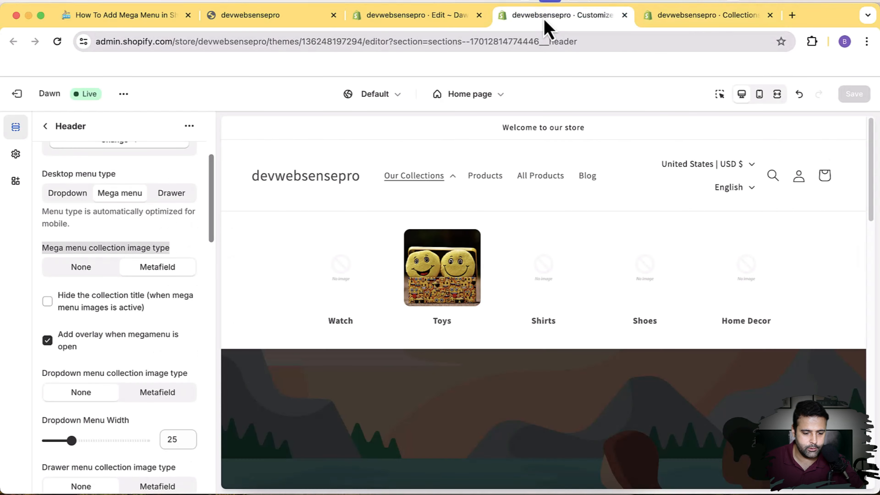
{"action": "left_click", "coordinate": [662, 25]}
{"action": "scroll", "coordinate": [403, 221], "scroll_direction": "down", "scroll_amount": 1}
{"action": "left_click", "coordinate": [229, 332]}
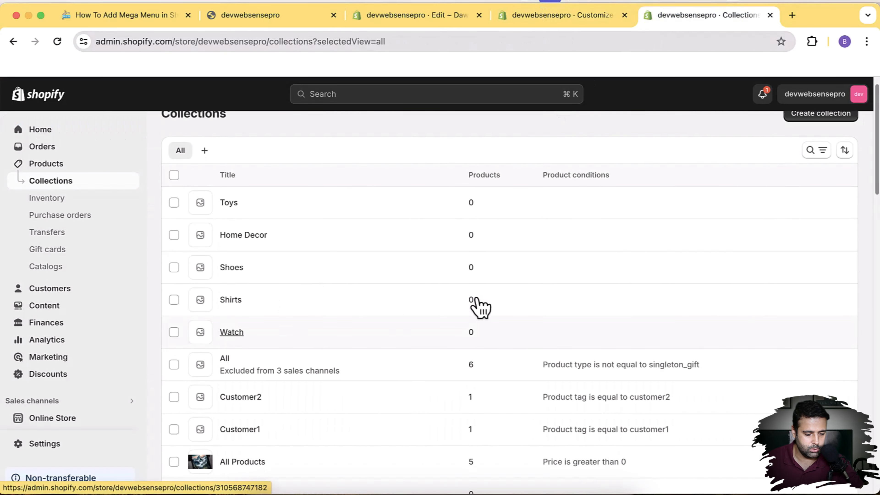
Step: Assign the green watch file fe7f1c6ee979dfc365665ef7eea73839.gif to the Watch collection's Image metafield and save the collection
{"action": "scroll", "coordinate": [617, 255], "scroll_direction": "down", "scroll_amount": 7}
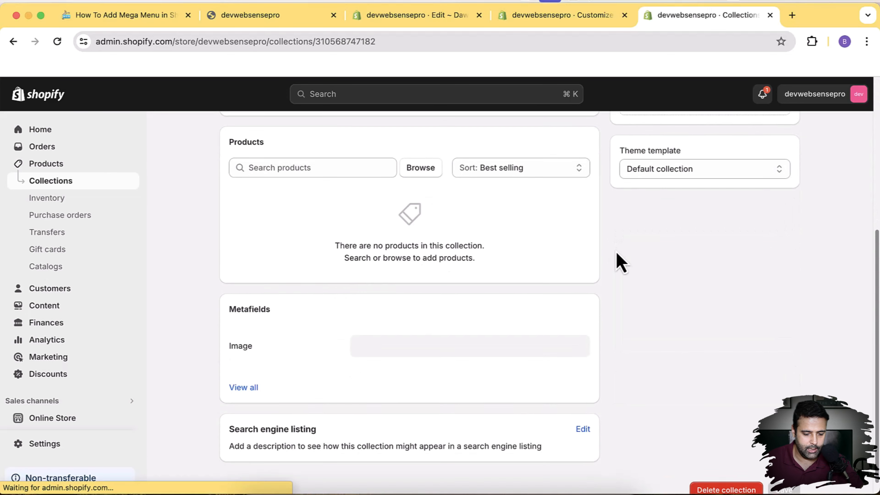
{"action": "mouse_move", "coordinate": [450, 351]}
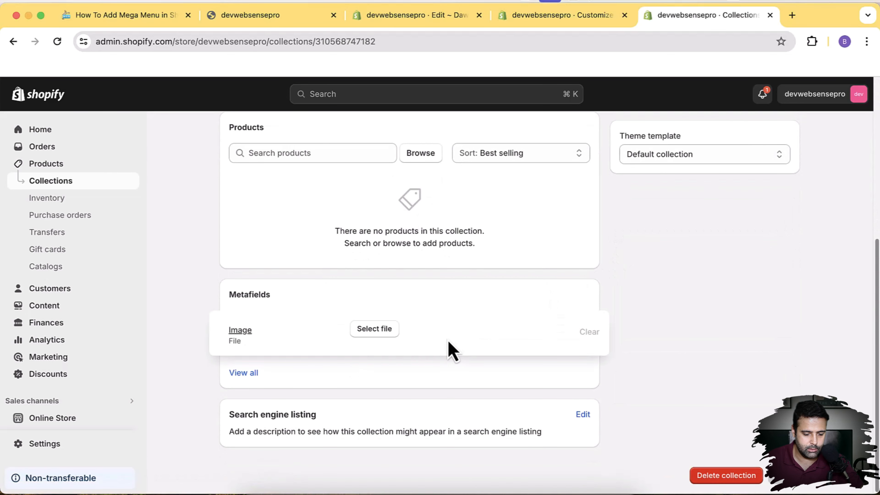
{"action": "left_click", "coordinate": [374, 329]}
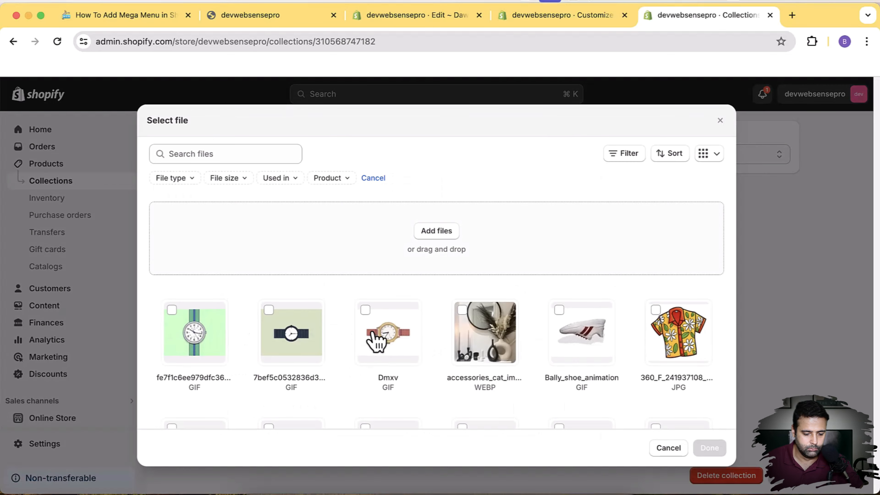
{"action": "left_click", "coordinate": [174, 314]}
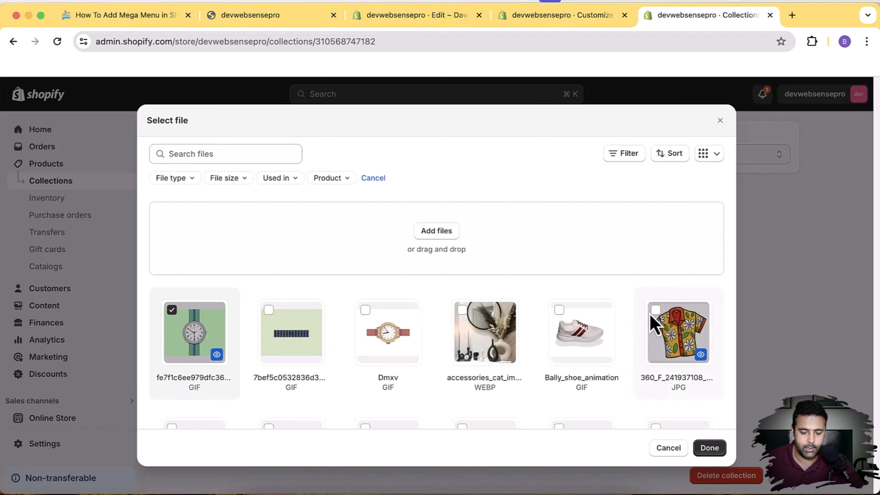
{"action": "left_click", "coordinate": [709, 448]}
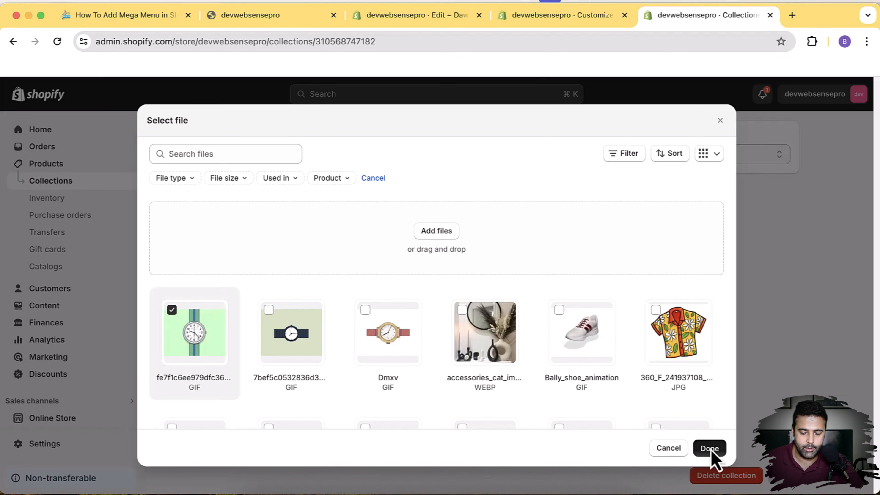
{"action": "scroll", "coordinate": [762, 475], "scroll_direction": "down", "scroll_amount": 1}
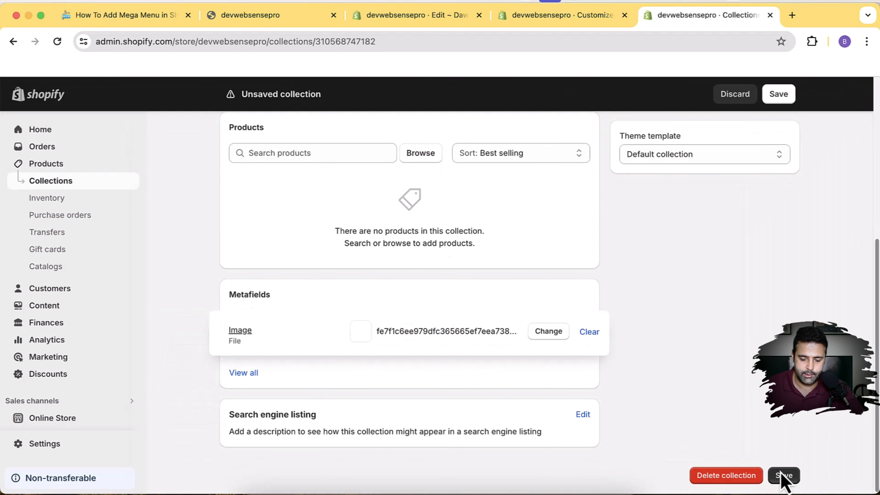
{"action": "key", "text": "super+s"}
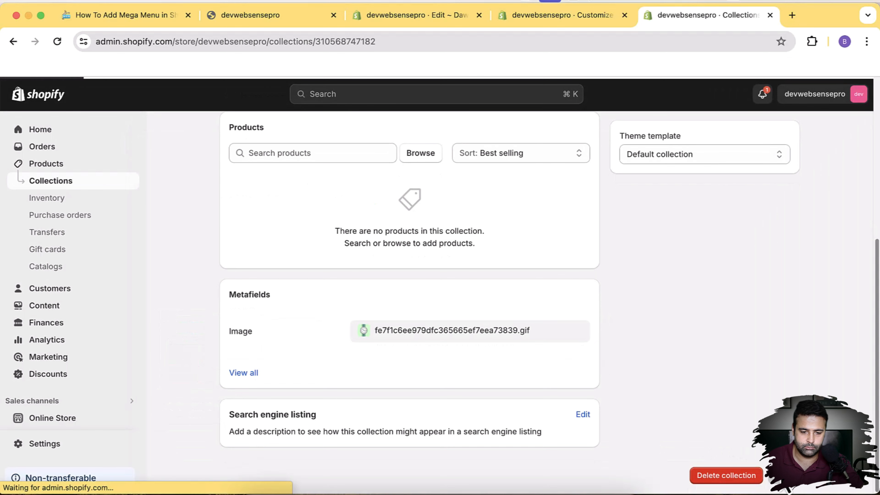
Step: Reload the theme customizer and check the collection images in the Our Collections mega menu preview
{"action": "left_click", "coordinate": [571, 15]}
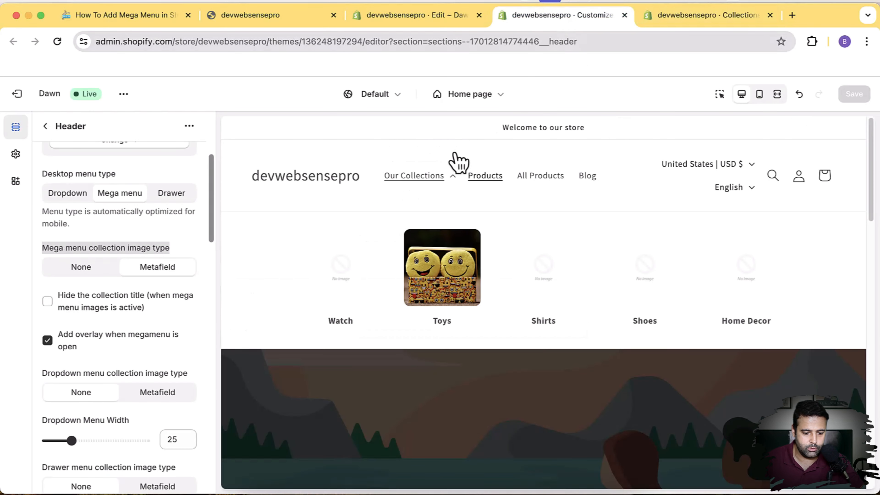
{"action": "left_click", "coordinate": [440, 182]}
{"action": "left_click", "coordinate": [446, 182]}
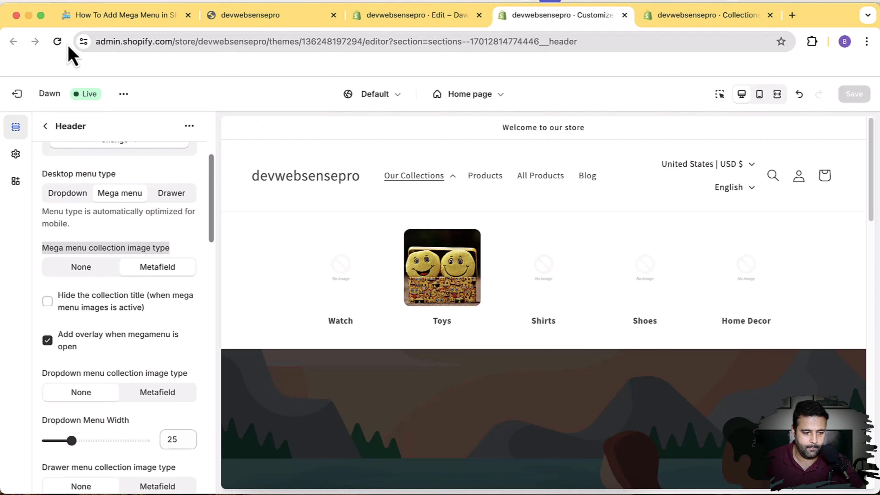
{"action": "left_click", "coordinate": [57, 41]}
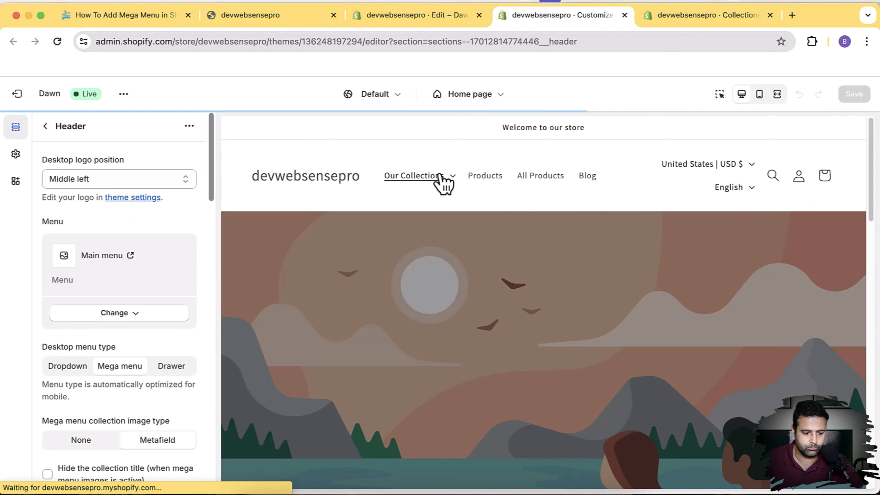
{"action": "left_click", "coordinate": [442, 183]}
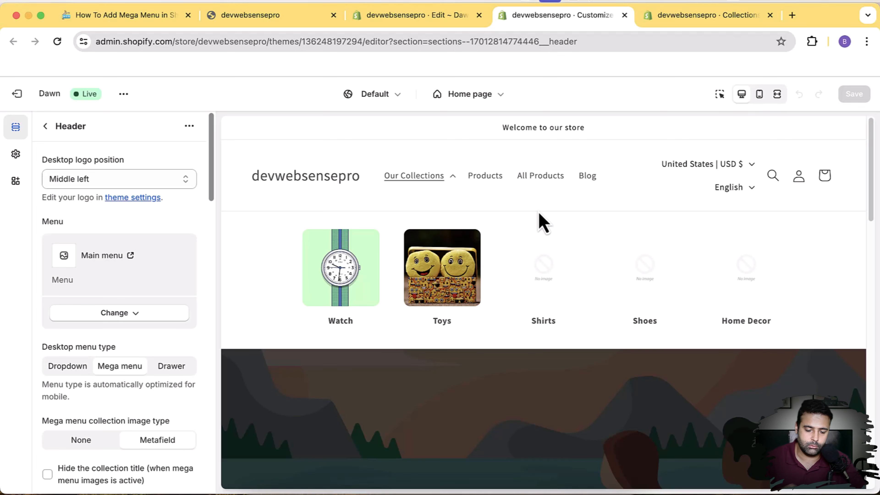
Step: Go back to the admin's Collections list, check the menu preview for the next collection, and open the Shirts collection
{"action": "left_click", "coordinate": [697, 15]}
{"action": "scroll", "coordinate": [399, 121], "scroll_direction": "up", "scroll_amount": 8}
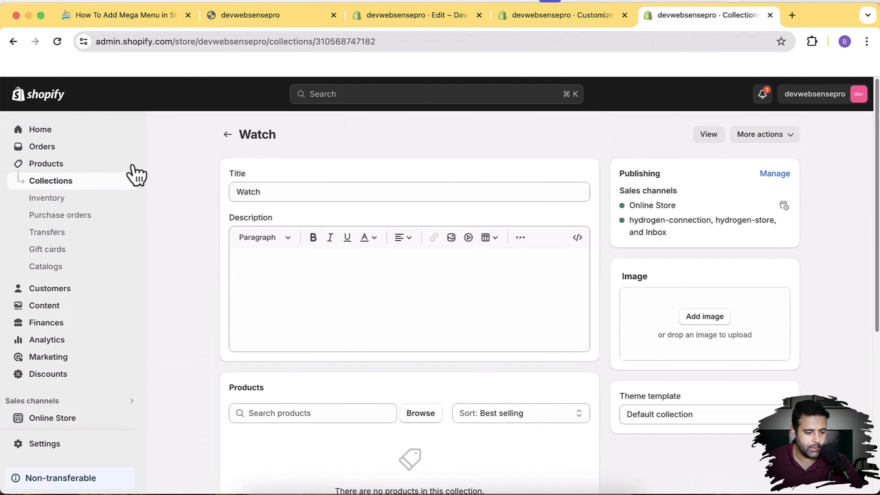
{"action": "left_click", "coordinate": [92, 184]}
{"action": "left_click", "coordinate": [551, 16]}
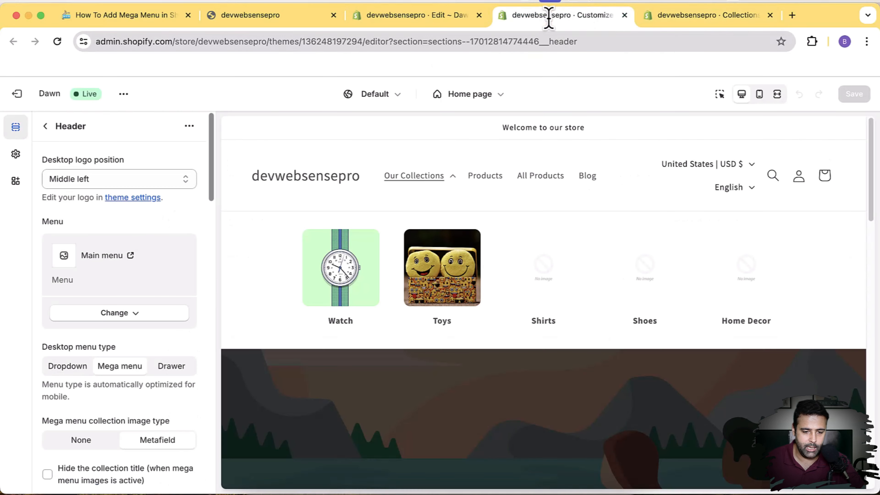
{"action": "left_click", "coordinate": [706, 15]}
{"action": "scroll", "coordinate": [381, 242], "scroll_direction": "down", "scroll_amount": 1}
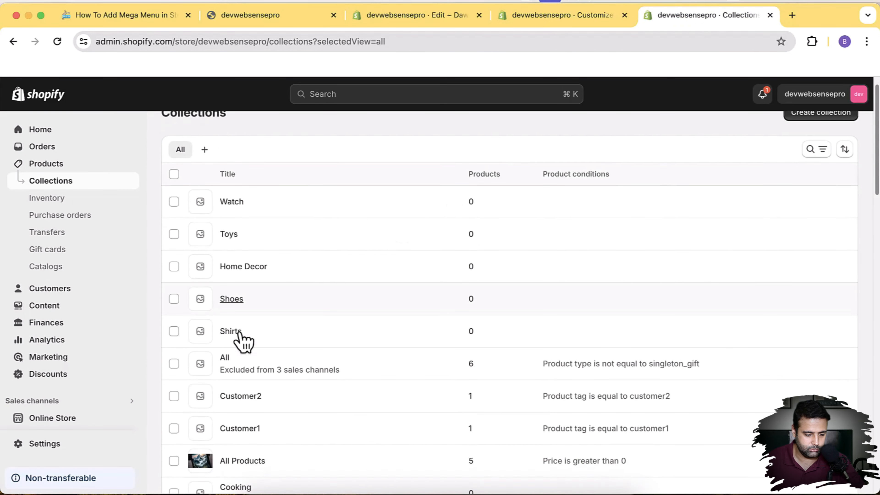
{"action": "left_click", "coordinate": [233, 332]}
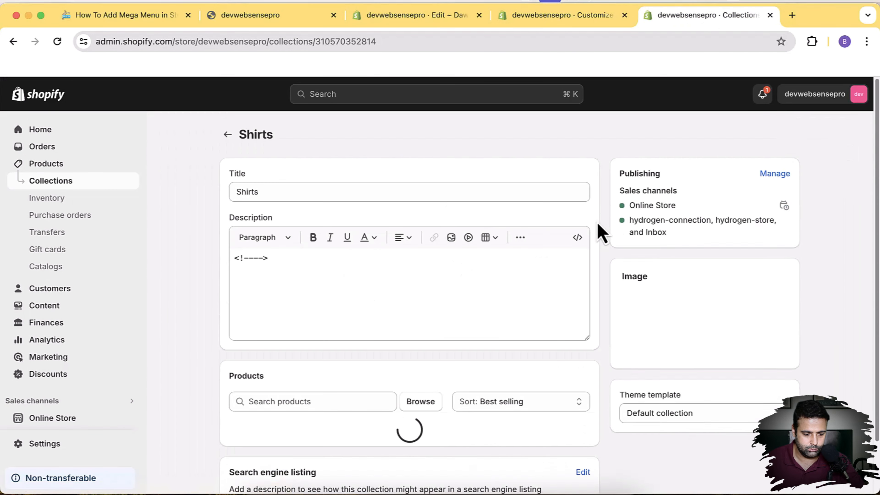
Step: Assign the floral shirt JPG starting with 360_F_241937108 to the Shirts collection's Image metafield and save the collection
{"action": "scroll", "coordinate": [599, 226], "scroll_direction": "down", "scroll_amount": 3}
{"action": "scroll", "coordinate": [589, 259], "scroll_direction": "down", "scroll_amount": 4}
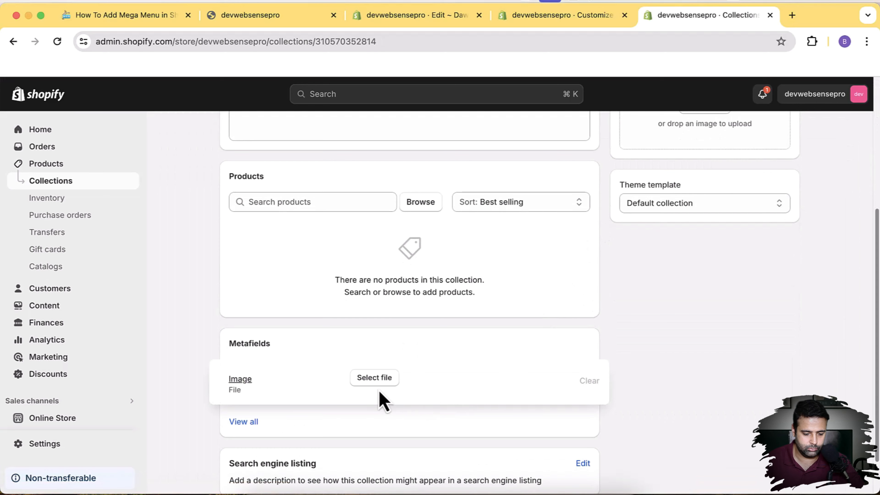
{"action": "left_click", "coordinate": [377, 379]}
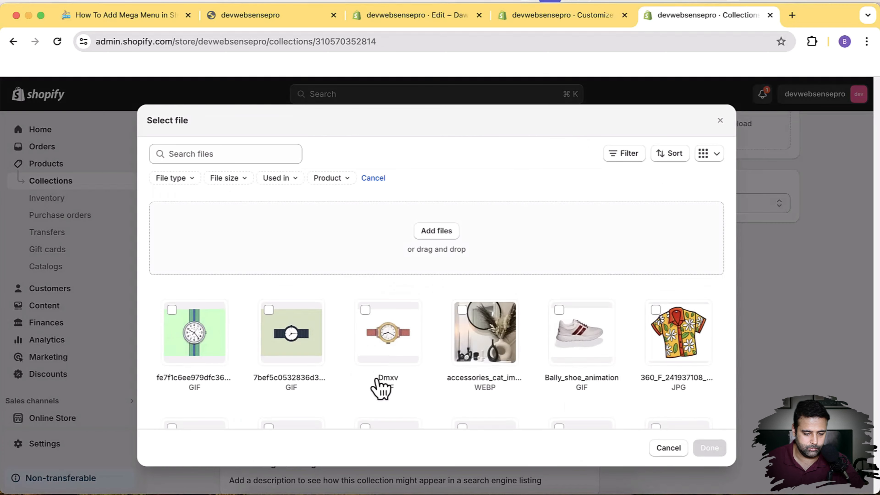
{"action": "scroll", "coordinate": [497, 304], "scroll_direction": "down", "scroll_amount": 3}
{"action": "left_click", "coordinate": [655, 208]}
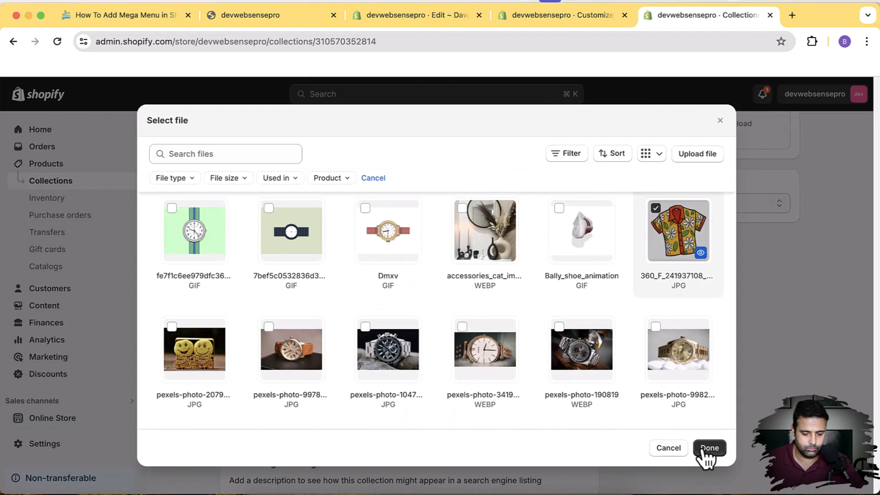
{"action": "left_click", "coordinate": [707, 448]}
{"action": "scroll", "coordinate": [727, 312], "scroll_direction": "up", "scroll_amount": 5}
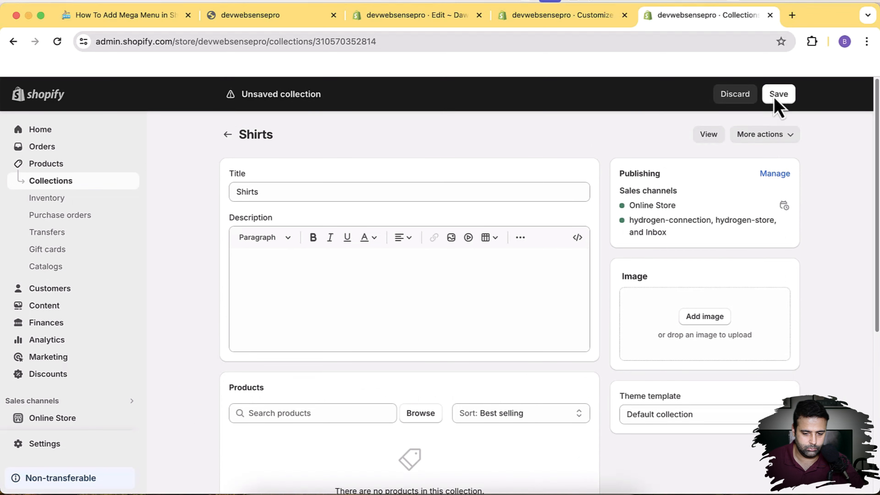
{"action": "left_click", "coordinate": [764, 96]}
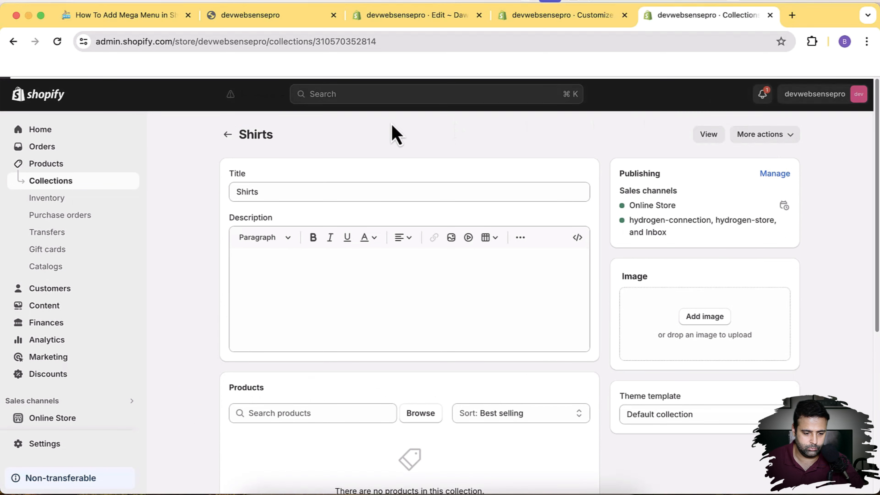
Step: Return to the Collections list and open the Shoes collection
{"action": "left_click", "coordinate": [228, 135]}
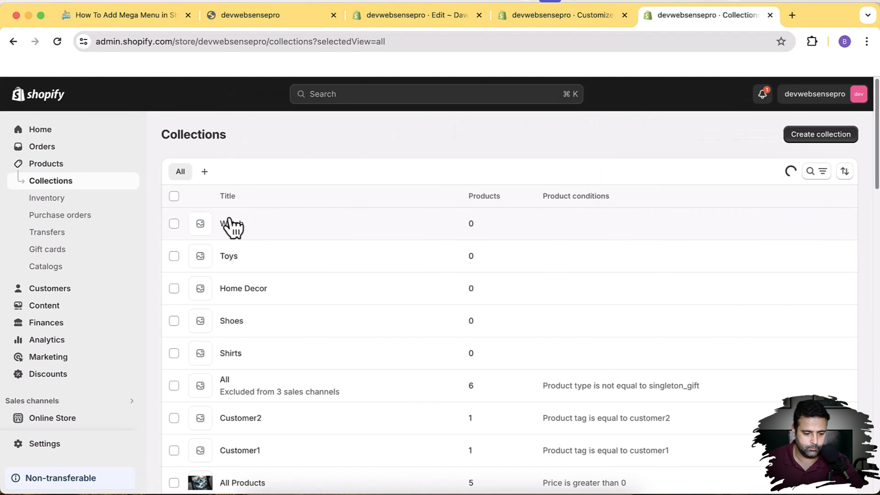
{"action": "left_click_drag", "start_coordinate": [233, 319], "coordinate": [327, 276]}
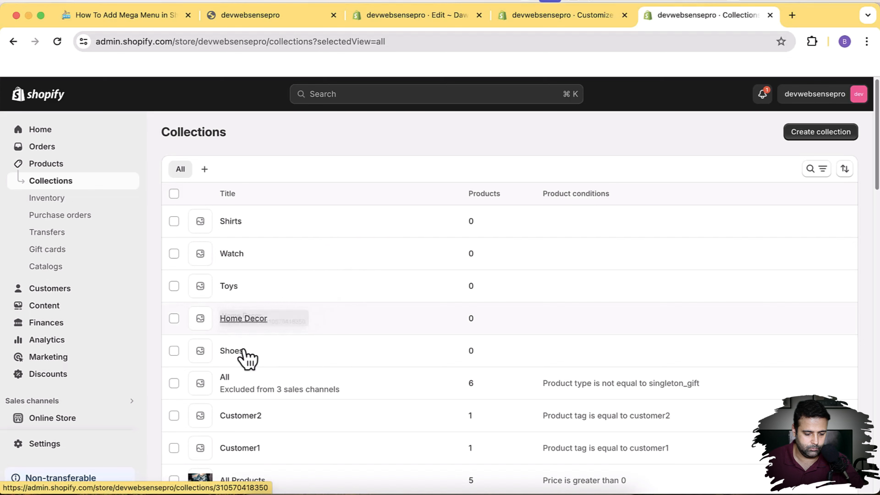
{"action": "left_click", "coordinate": [231, 351]}
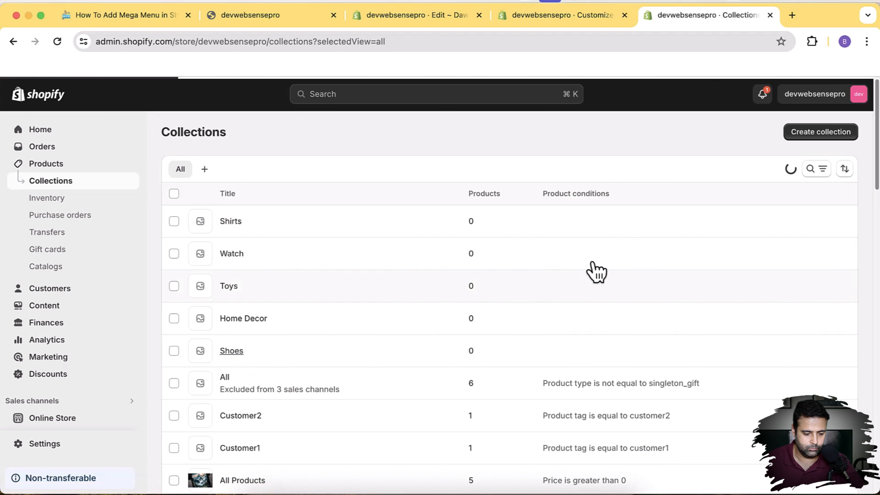
Step: Assign Bally_shoe_animation.gif to the Shoes collection's Image metafield and save the collection
{"action": "scroll", "coordinate": [609, 243], "scroll_direction": "down", "scroll_amount": 5}
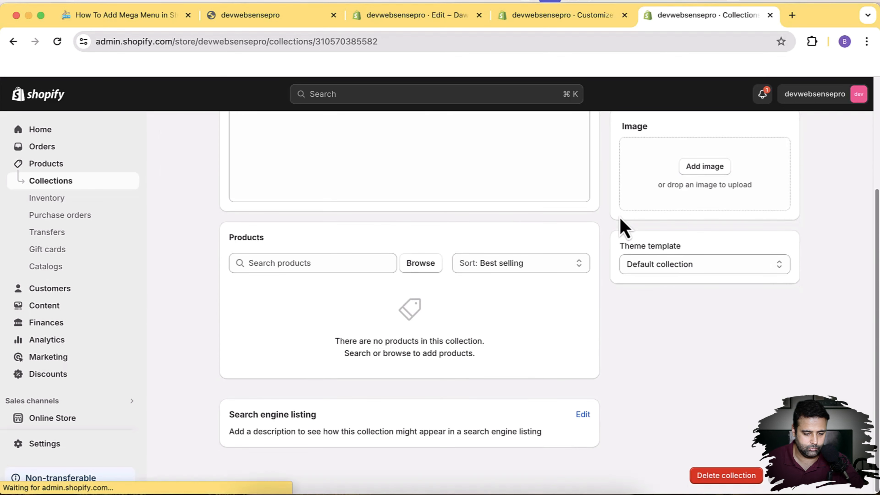
{"action": "scroll", "coordinate": [609, 236], "scroll_direction": "down", "scroll_amount": 3}
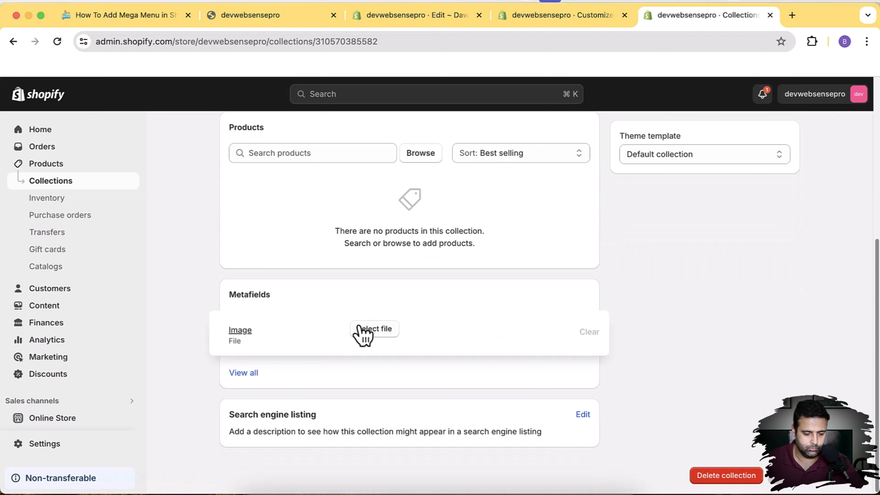
{"action": "left_click", "coordinate": [362, 331]}
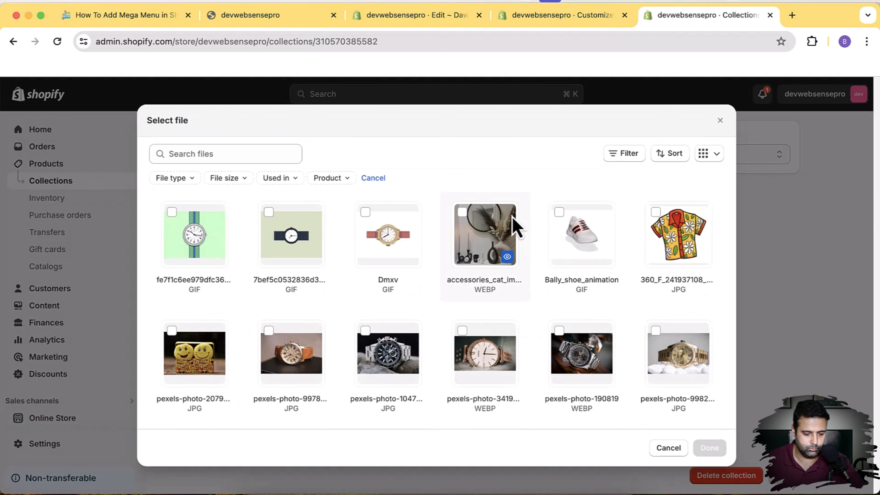
{"action": "left_click", "coordinate": [558, 219]}
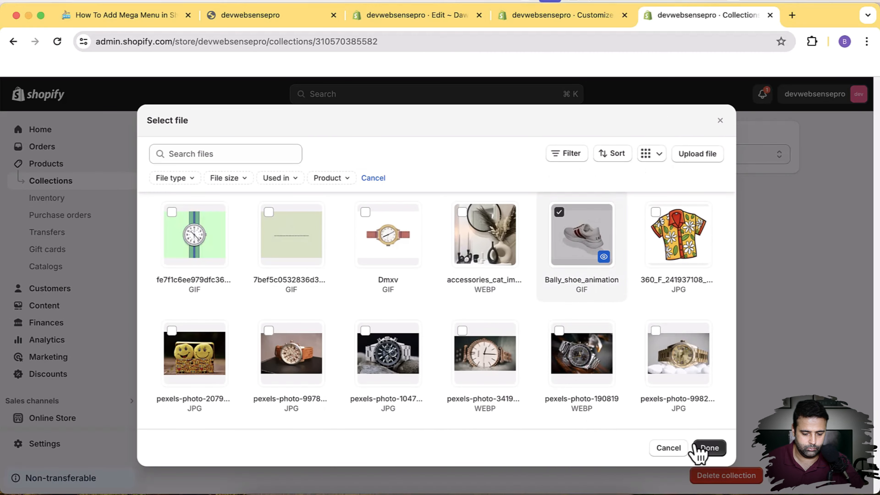
{"action": "left_click", "coordinate": [703, 450]}
{"action": "scroll", "coordinate": [740, 480], "scroll_direction": "down", "scroll_amount": 4}
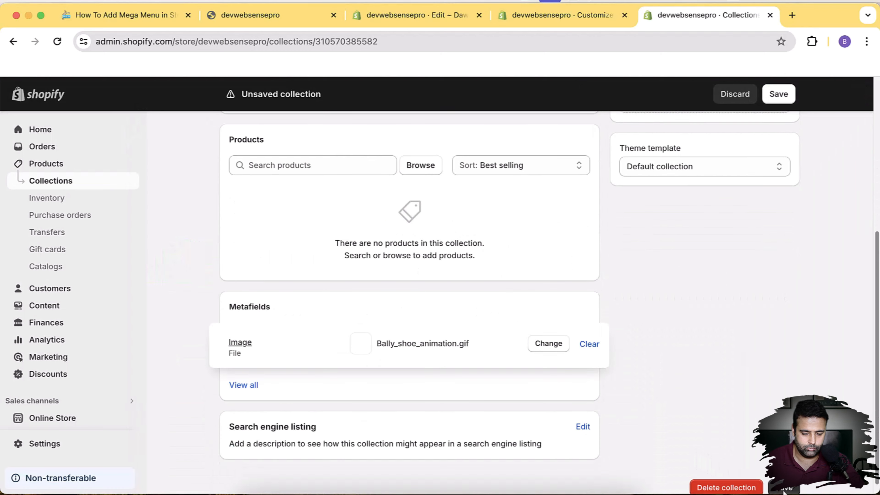
{"action": "key", "text": "super+s"}
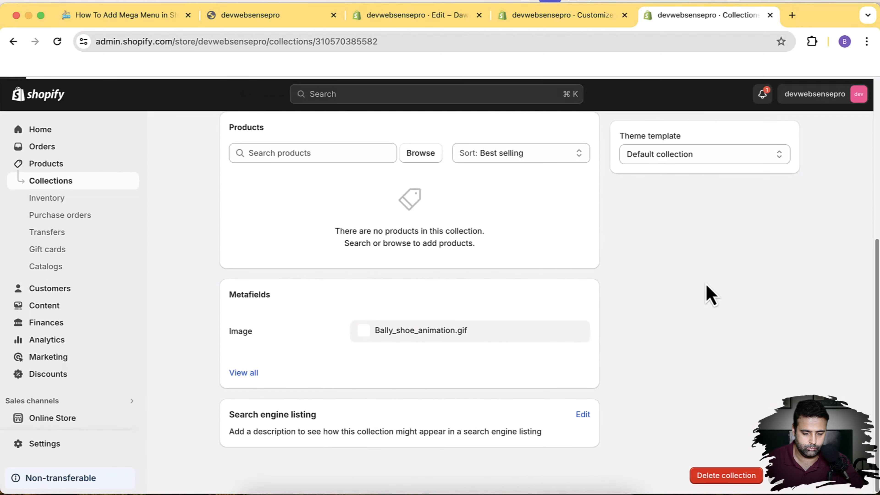
Step: Go back to the Collections list and open the Home Decor collection
{"action": "scroll", "coordinate": [706, 285], "scroll_direction": "up", "scroll_amount": 7}
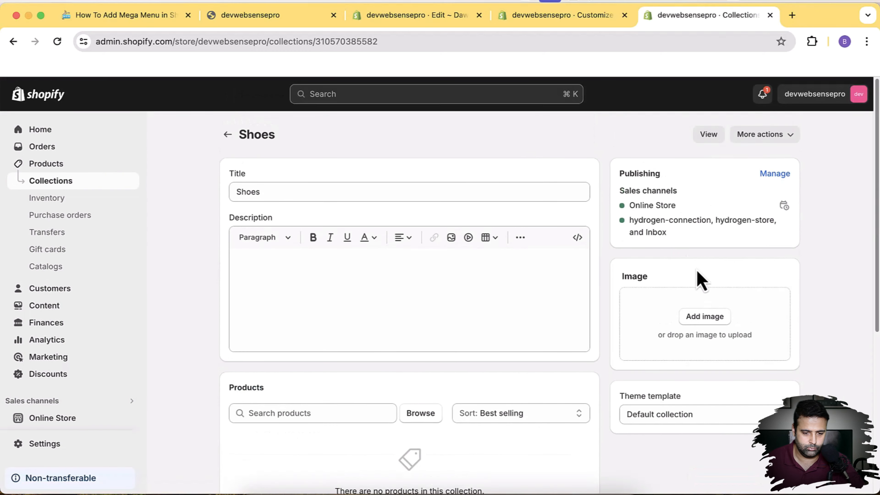
{"action": "left_click", "coordinate": [537, 15]}
{"action": "left_click", "coordinate": [725, 21]}
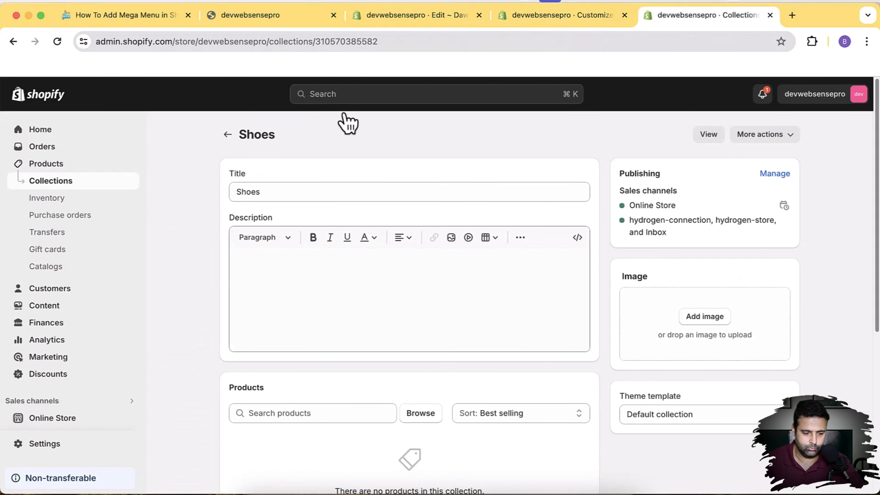
{"action": "left_click", "coordinate": [92, 187]}
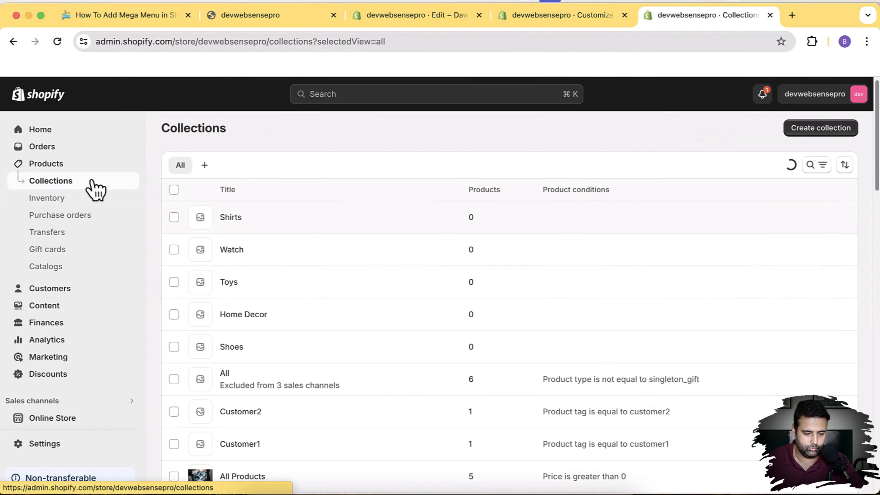
{"action": "left_click", "coordinate": [244, 337]}
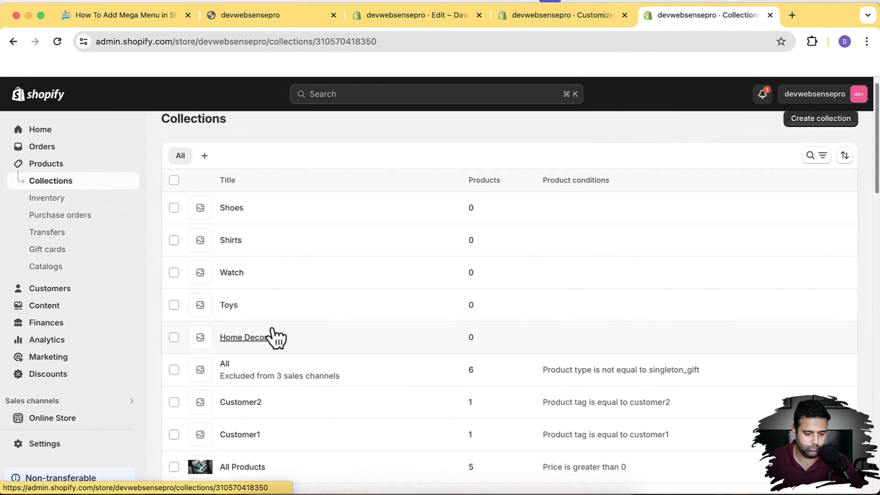
Step: Assign accessories_cat_image.webp to the Home Decor collection's Image metafield and save the collection
{"action": "scroll", "coordinate": [589, 250], "scroll_direction": "down", "scroll_amount": 5}
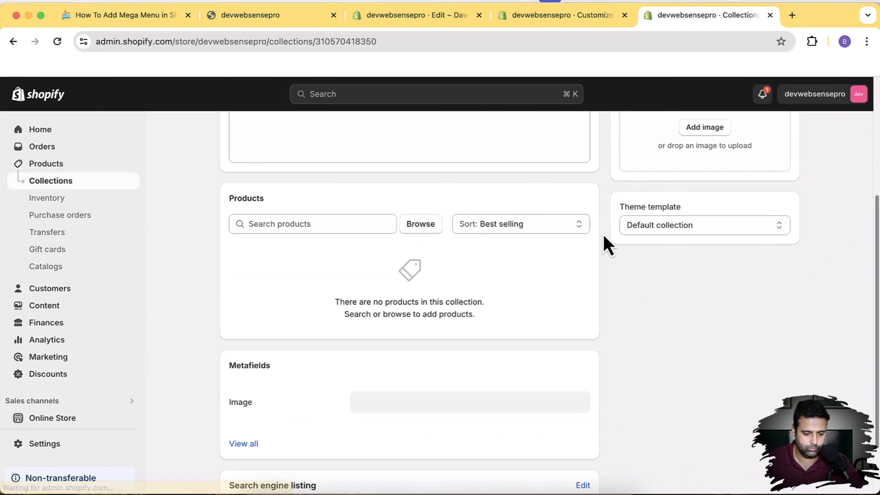
{"action": "mouse_move", "coordinate": [426, 407]}
{"action": "left_click", "coordinate": [376, 403]}
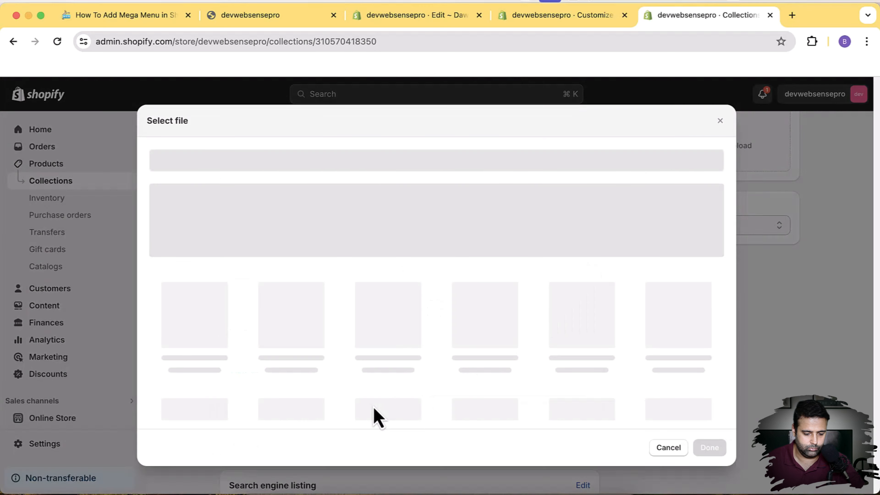
{"action": "scroll", "coordinate": [374, 409], "scroll_direction": "down", "scroll_amount": 1}
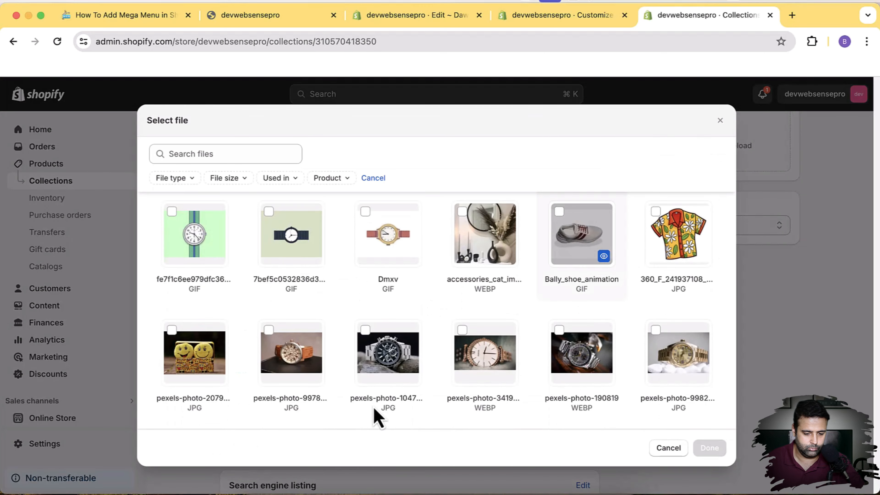
{"action": "left_click", "coordinate": [461, 220]}
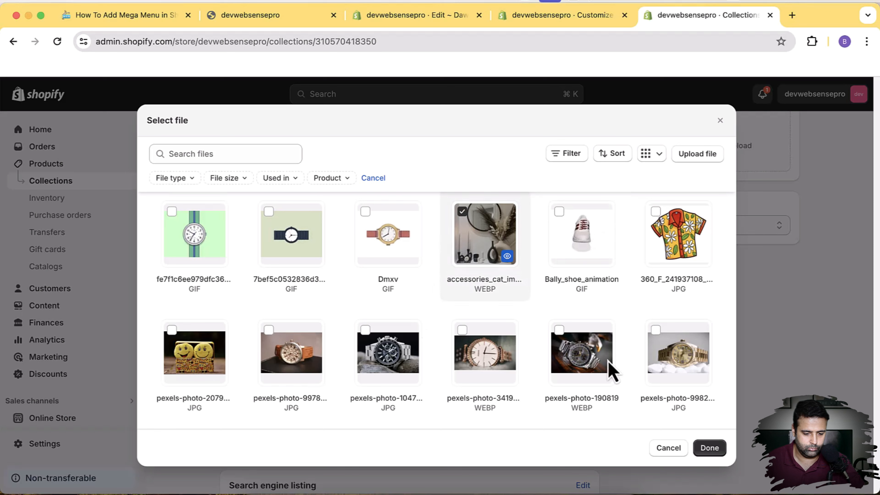
{"action": "left_click", "coordinate": [709, 448]}
{"action": "scroll", "coordinate": [760, 210], "scroll_direction": "up", "scroll_amount": 5}
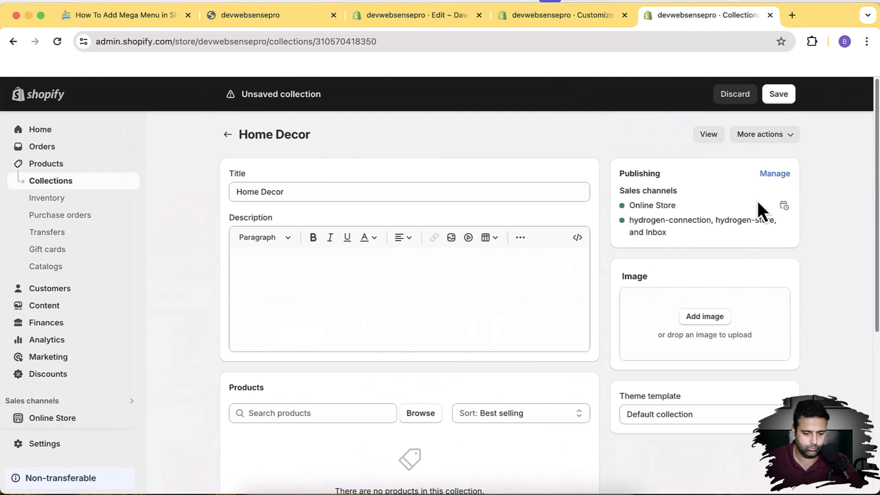
{"action": "left_click", "coordinate": [769, 95]}
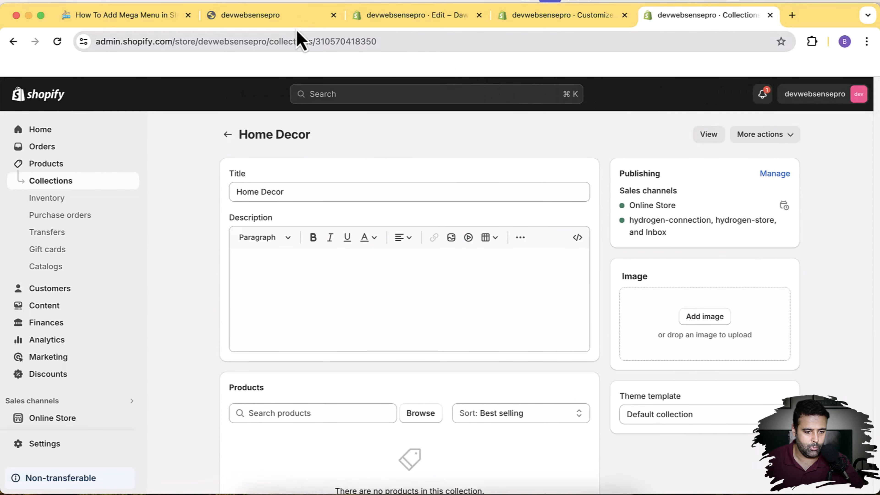
Step: Reload the storefront preview's home page and expand the Our Collections mega menu to check all collection images
{"action": "left_click", "coordinate": [309, 15]}
{"action": "left_click", "coordinate": [179, 131]}
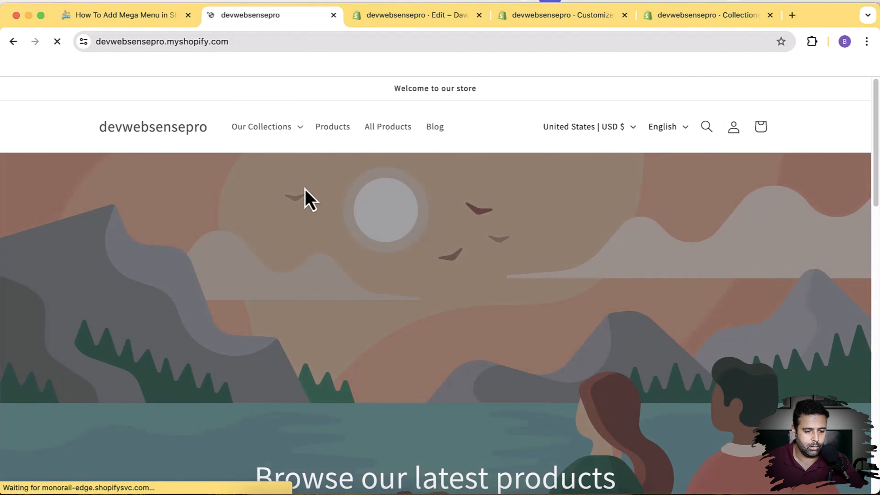
{"action": "left_click", "coordinate": [302, 127]}
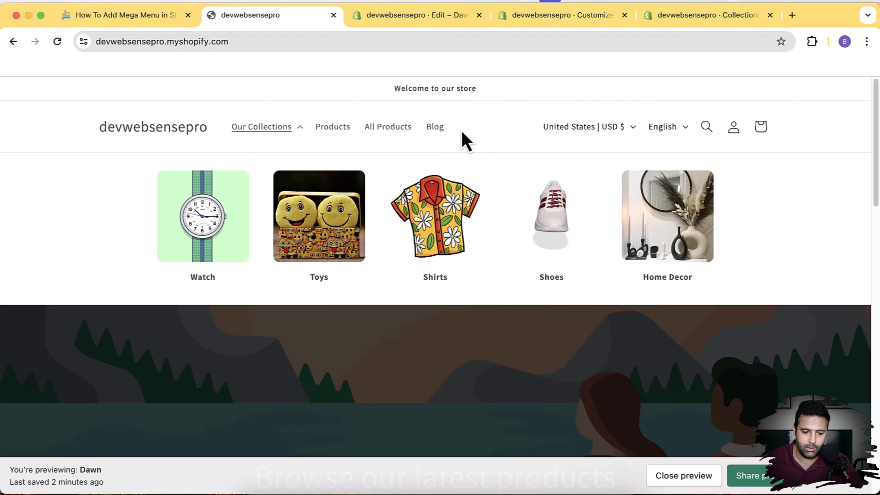
Step: Return to the store admin and open the Main menu from the Online Store's Navigation settings
{"action": "left_click", "coordinate": [707, 23]}
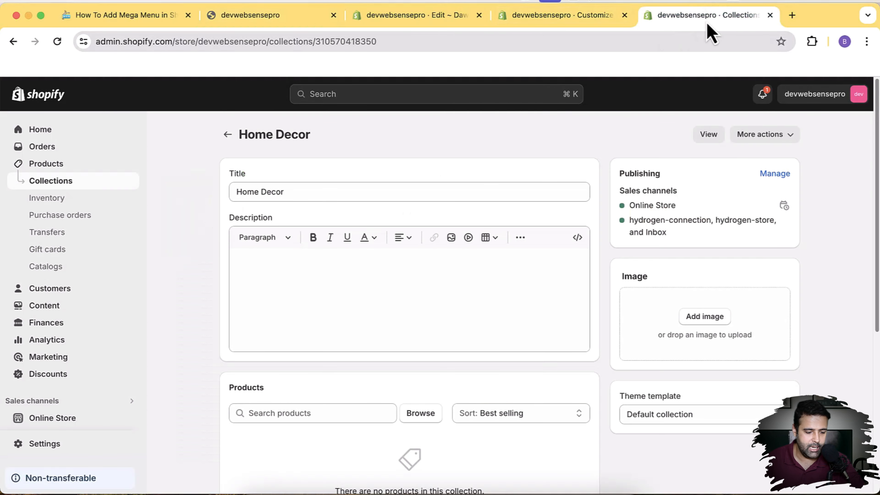
{"action": "scroll", "coordinate": [409, 257], "scroll_direction": "down", "scroll_amount": 2}
{"action": "scroll", "coordinate": [72, 255], "scroll_direction": "down", "scroll_amount": 2}
{"action": "scroll", "coordinate": [409, 256], "scroll_direction": "down", "scroll_amount": 3}
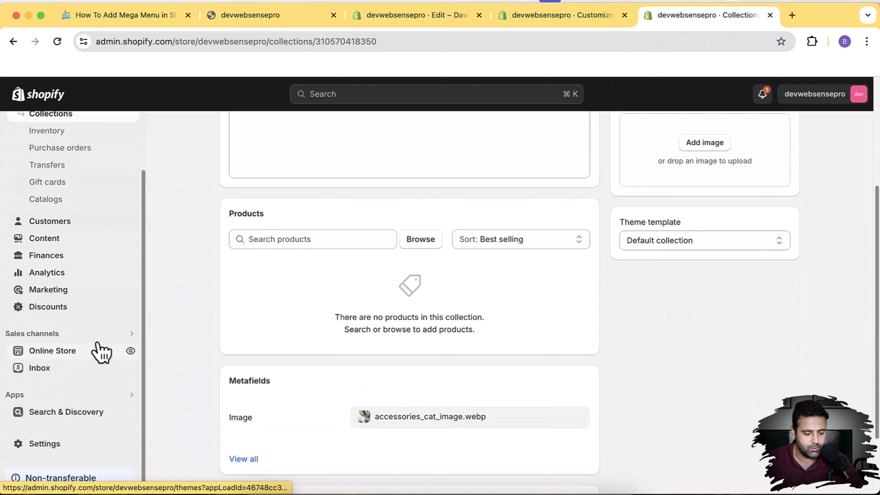
{"action": "left_click", "coordinate": [85, 361]}
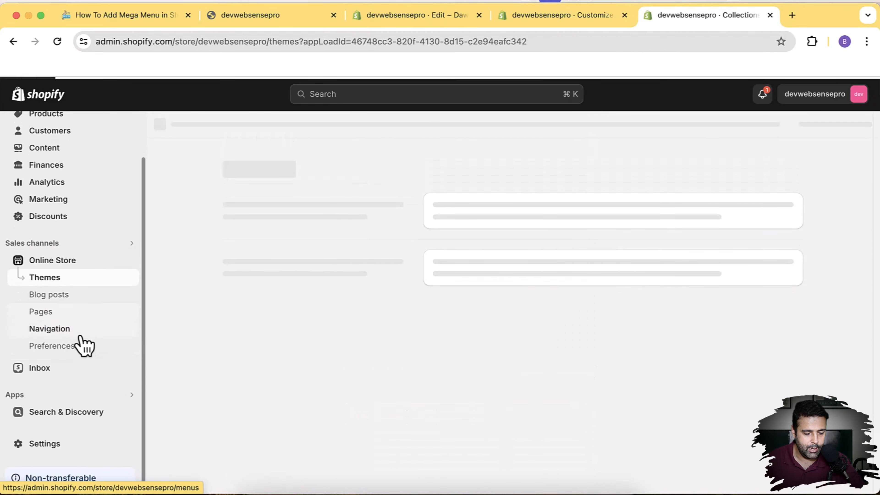
{"action": "left_click", "coordinate": [80, 332]}
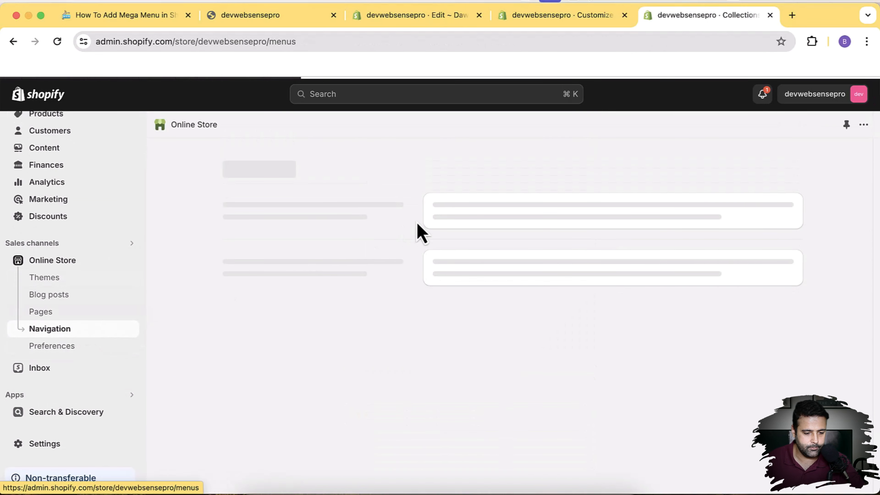
{"action": "scroll", "coordinate": [444, 293], "scroll_direction": "down", "scroll_amount": 2}
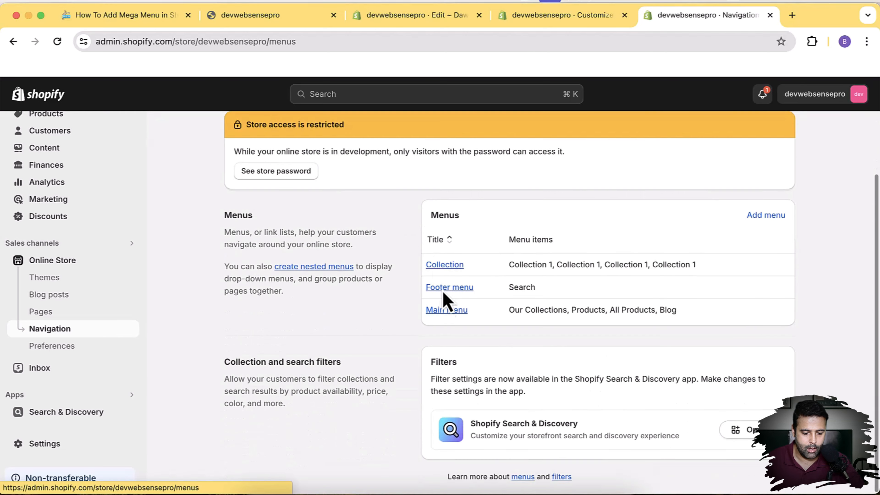
{"action": "left_click", "coordinate": [449, 309]}
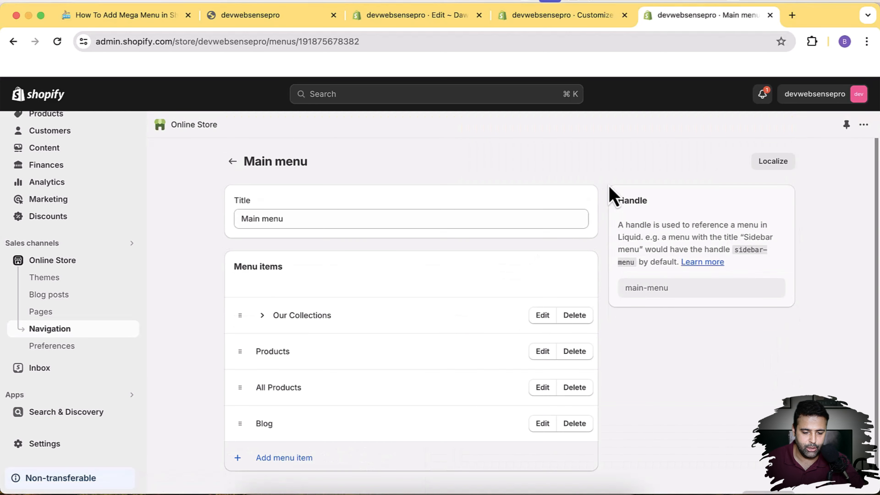
Step: Add a top-level menu item named Pages with the link # to the Main menu
{"action": "scroll", "coordinate": [611, 196], "scroll_direction": "down", "scroll_amount": 1}
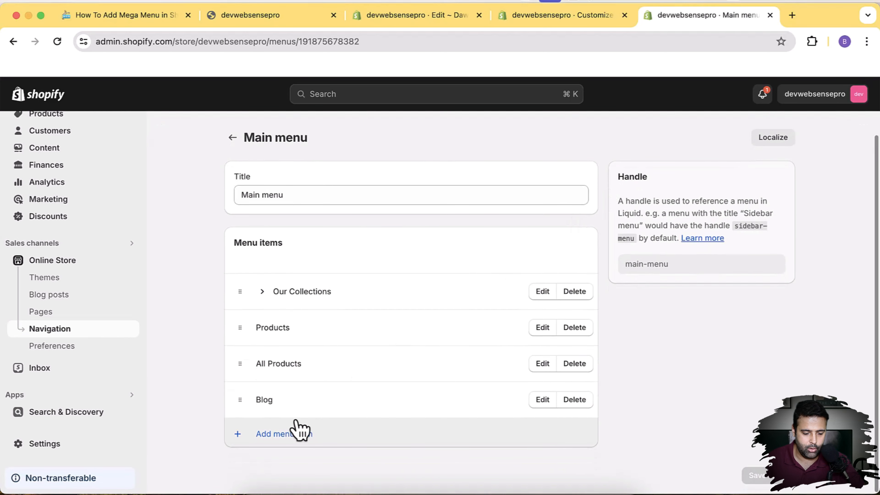
{"action": "left_click", "coordinate": [275, 435]}
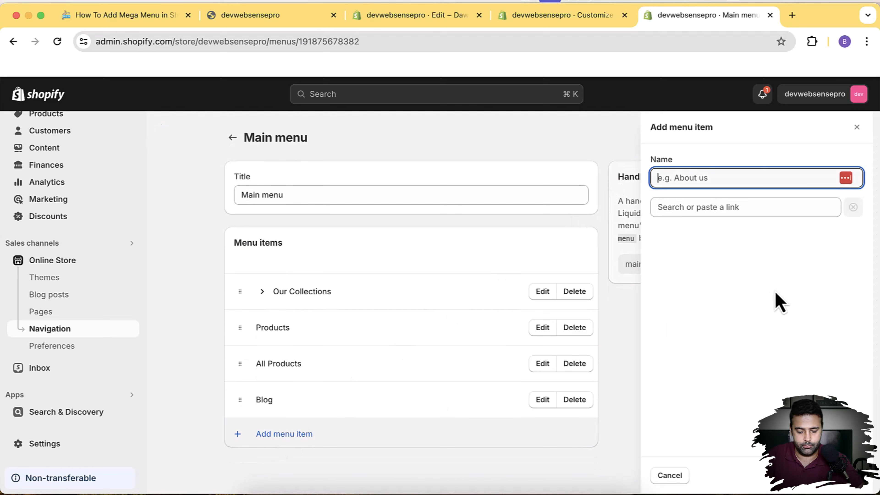
{"action": "type", "text": "Pages"}
{"action": "key", "text": "Tab"}
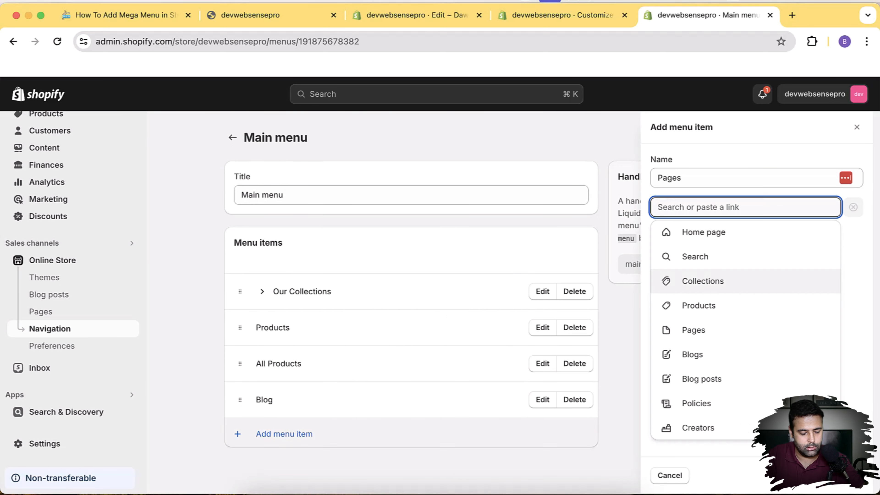
{"action": "type", "text": "#"}
{"action": "left_click", "coordinate": [871, 266]}
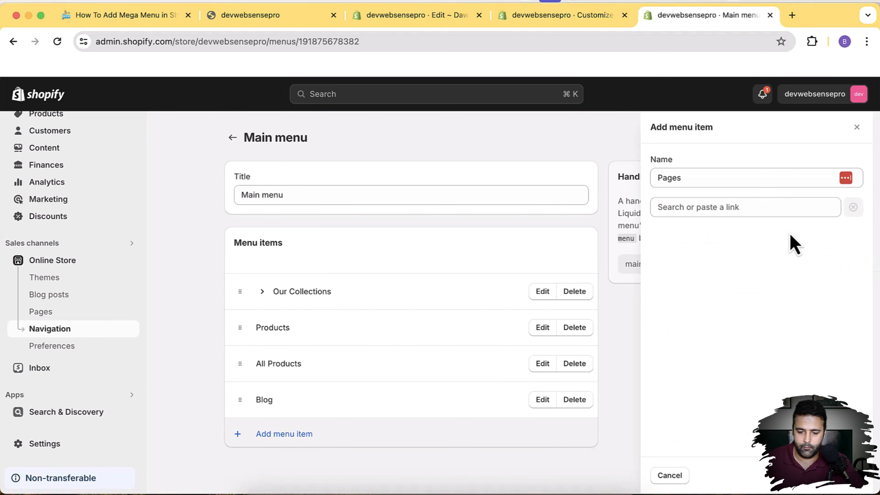
{"action": "left_click", "coordinate": [714, 207]}
{"action": "type", "text": "#"}
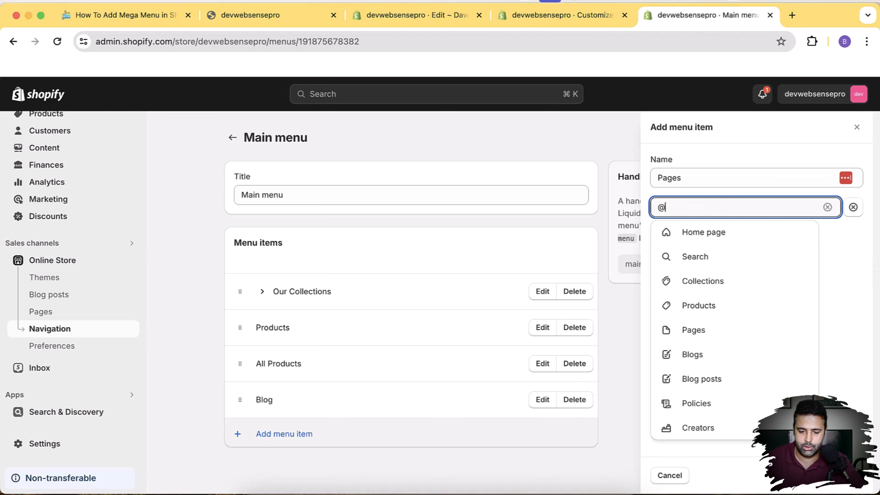
{"action": "key", "text": "BackSpace"}
{"action": "type", "text": "#"}
{"action": "key", "text": "Return"}
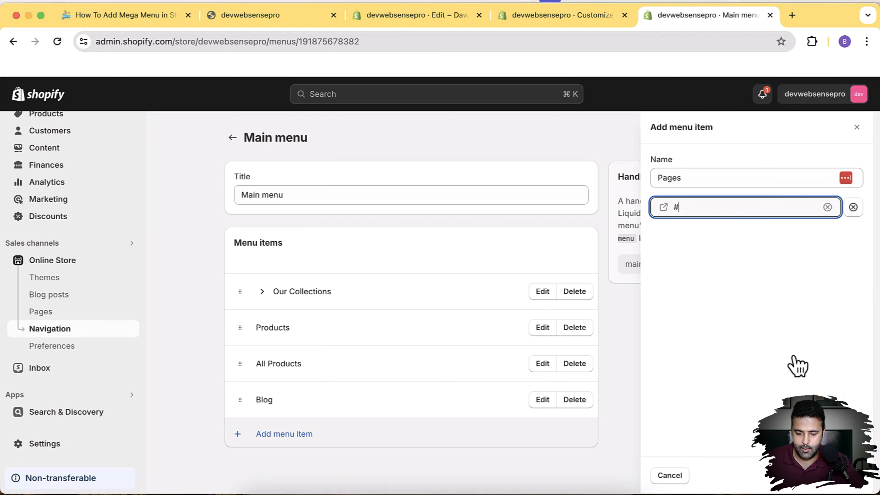
{"action": "left_click", "coordinate": [860, 482]}
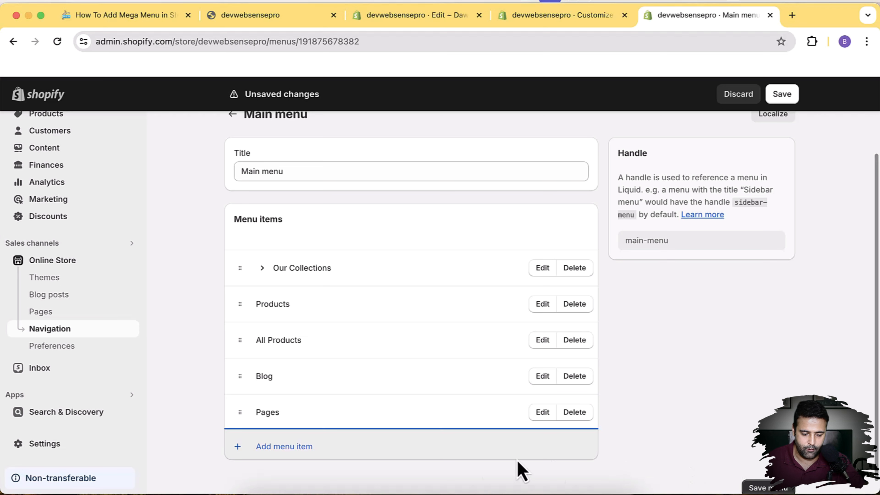
Step: Add a menu item linked to the About page and nest it under Pages
{"action": "left_click", "coordinate": [282, 447]}
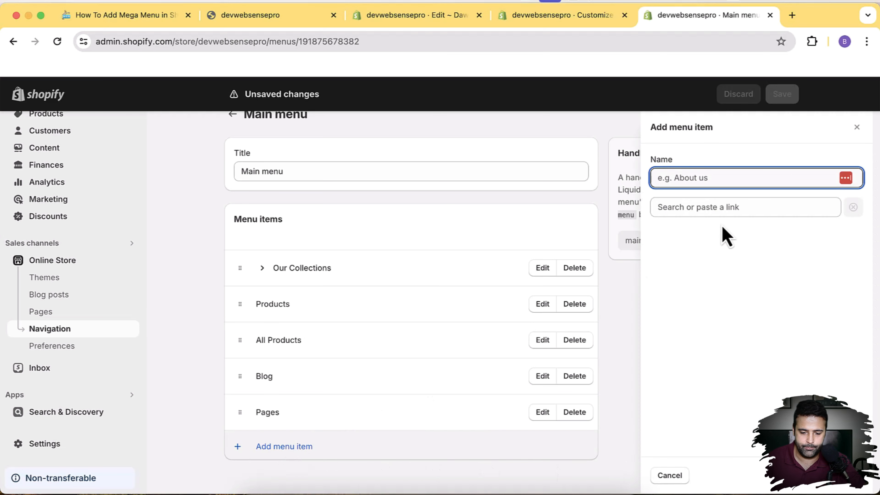
{"action": "left_click", "coordinate": [753, 206]}
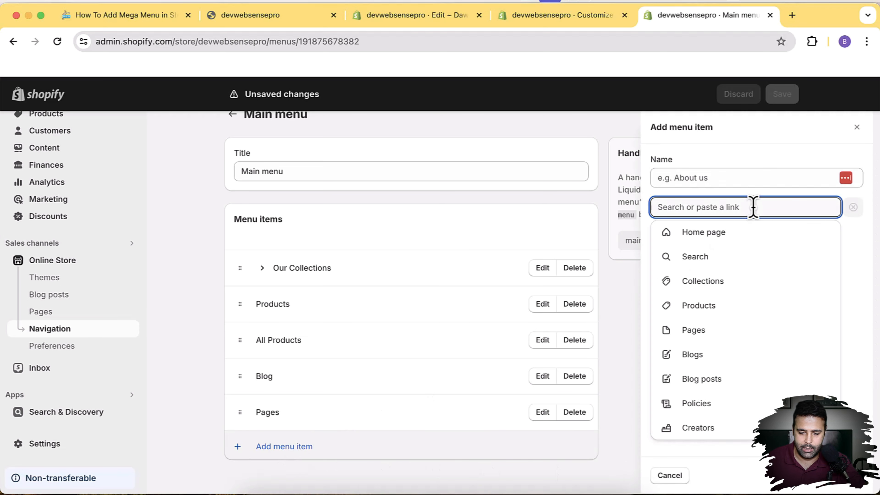
{"action": "left_click", "coordinate": [731, 332]}
{"action": "scroll", "coordinate": [731, 331], "scroll_direction": "down", "scroll_amount": 3}
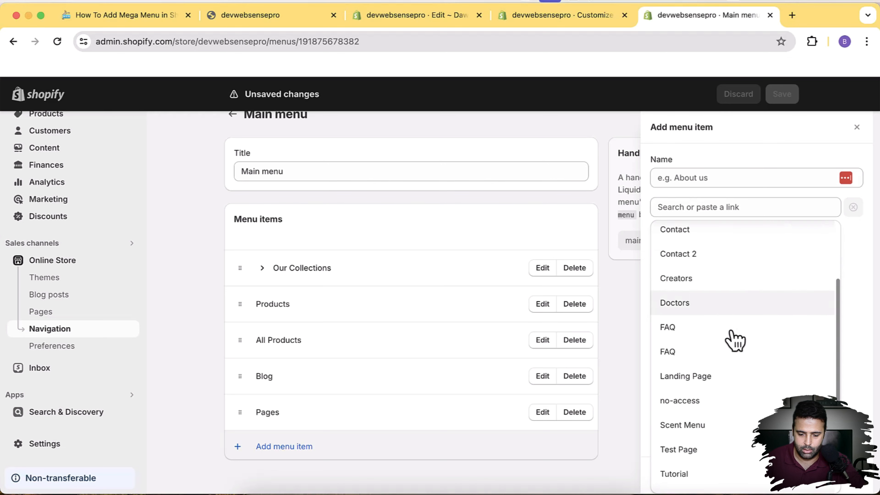
{"action": "scroll", "coordinate": [723, 299], "scroll_direction": "up", "scroll_amount": 3}
{"action": "left_click", "coordinate": [714, 265]}
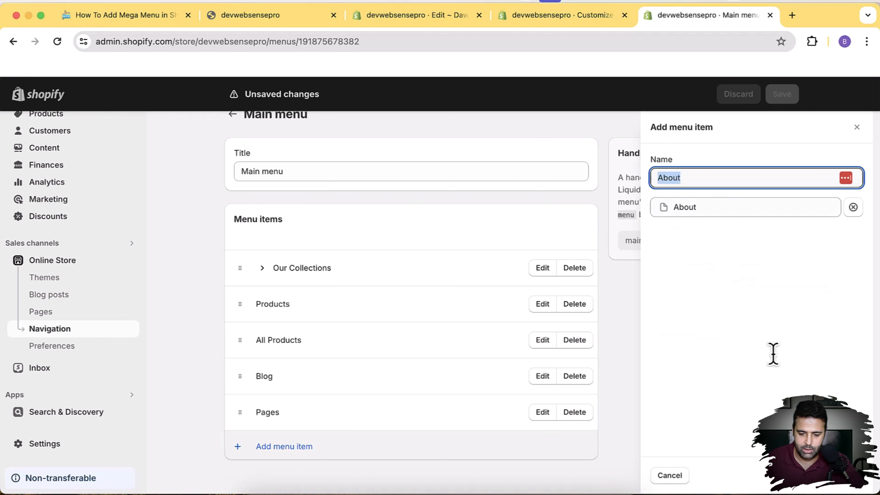
{"action": "left_click", "coordinate": [856, 483]}
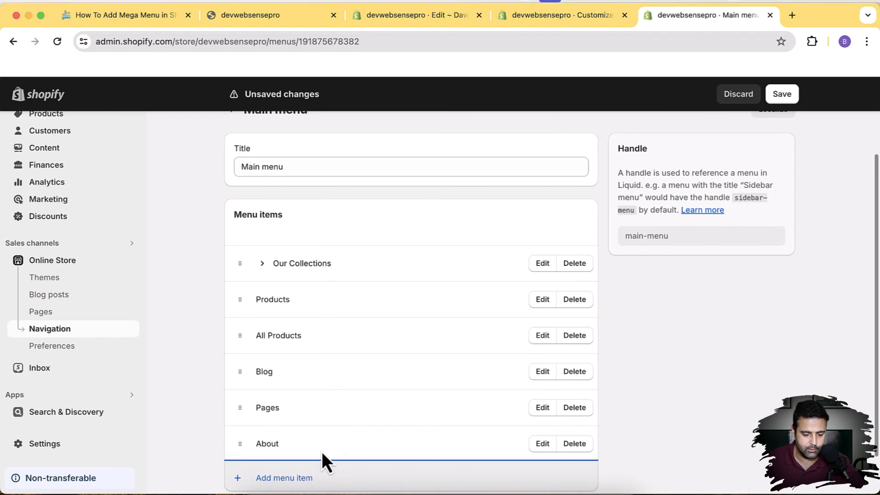
{"action": "left_click_drag", "start_coordinate": [239, 446], "coordinate": [261, 449]}
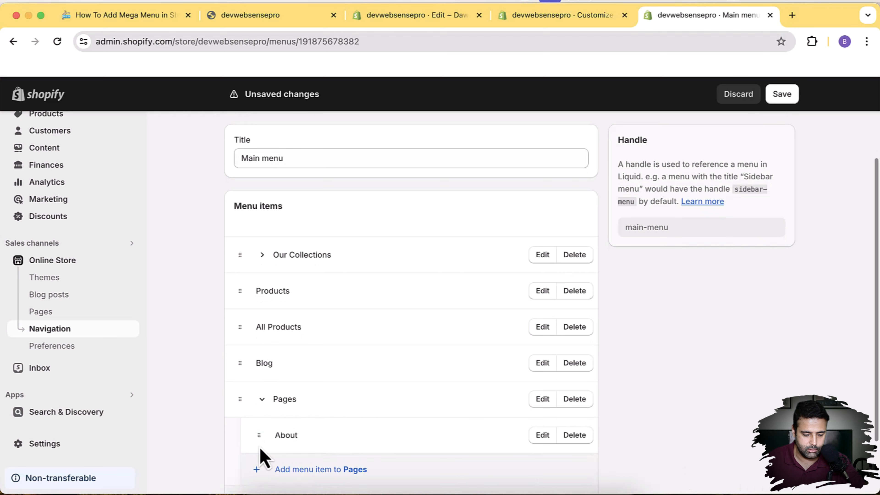
Step: Add a menu item linked to the Contact page under Pages and save the Main menu
{"action": "left_click", "coordinate": [312, 472]}
{"action": "left_click", "coordinate": [736, 207]}
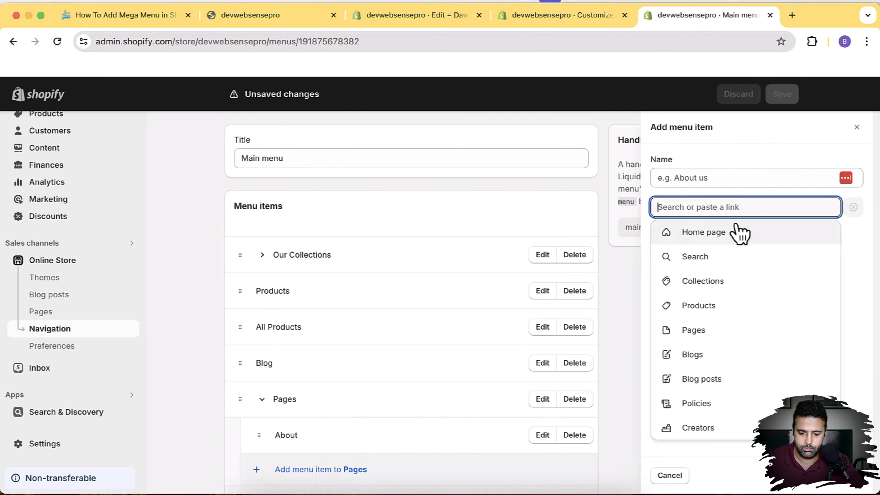
{"action": "left_click", "coordinate": [729, 332]}
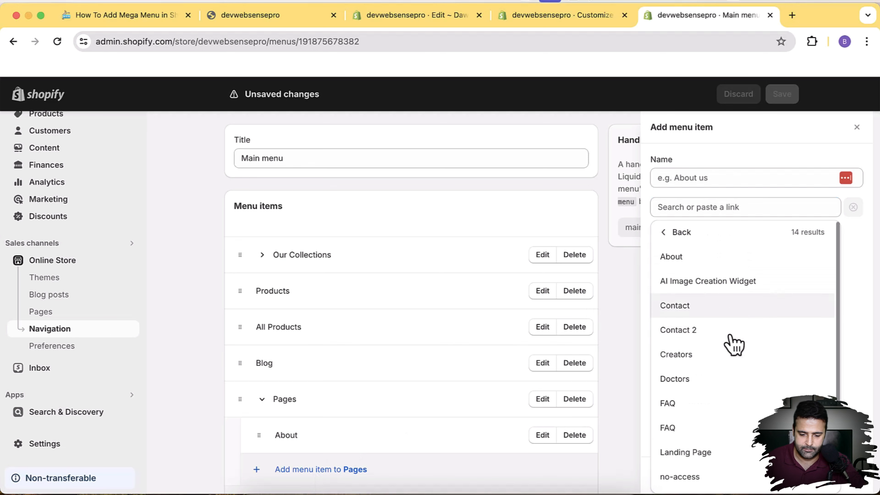
{"action": "scroll", "coordinate": [734, 345], "scroll_direction": "down", "scroll_amount": 3}
{"action": "scroll", "coordinate": [734, 345], "scroll_direction": "up", "scroll_amount": 1}
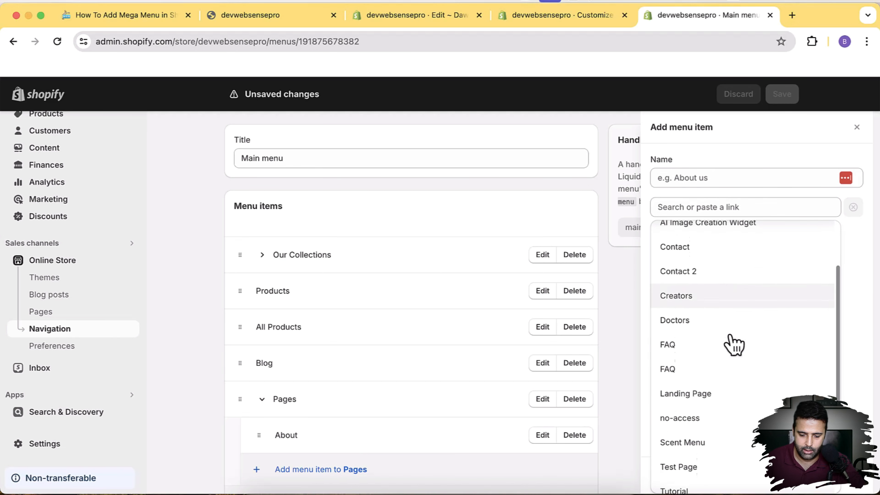
{"action": "scroll", "coordinate": [734, 345], "scroll_direction": "down", "scroll_amount": 1}
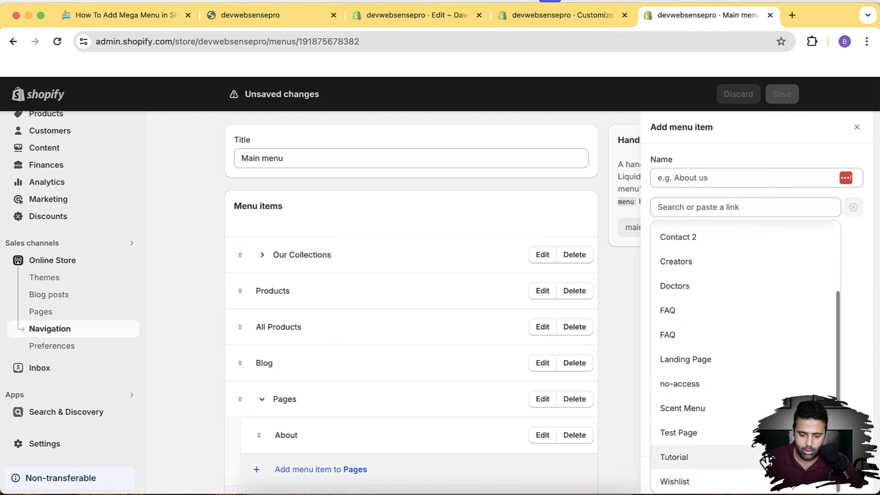
{"action": "scroll", "coordinate": [727, 347], "scroll_direction": "up", "scroll_amount": 5}
{"action": "left_click", "coordinate": [713, 307]}
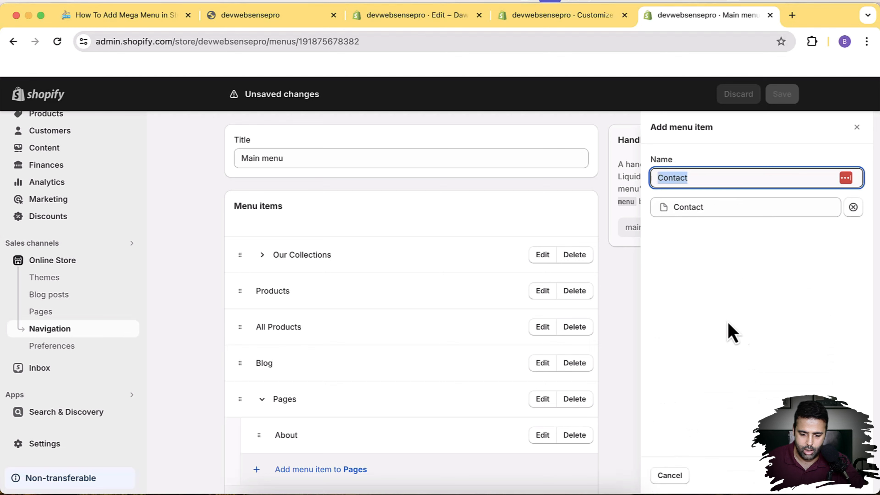
{"action": "left_click", "coordinate": [856, 477]}
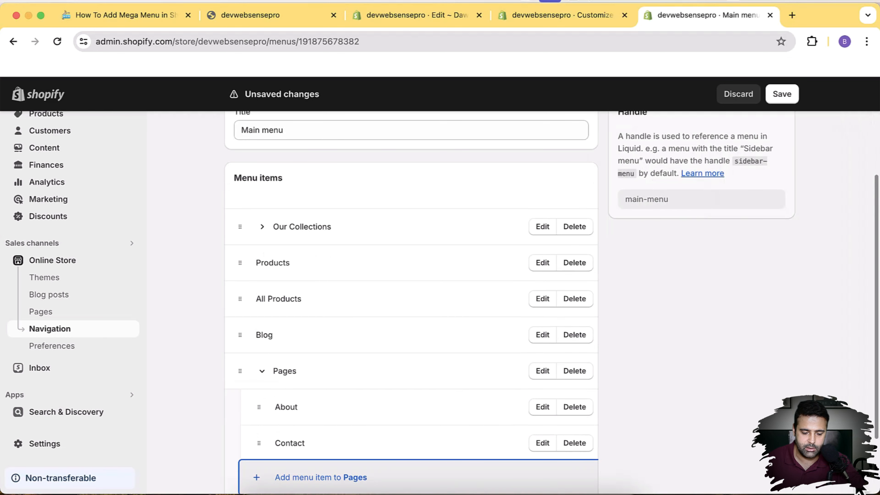
{"action": "left_click", "coordinate": [782, 94]}
Step: Reload the storefront preview and expand the Pages mega menu to check its sub-items
{"action": "left_click", "coordinate": [276, 14]}
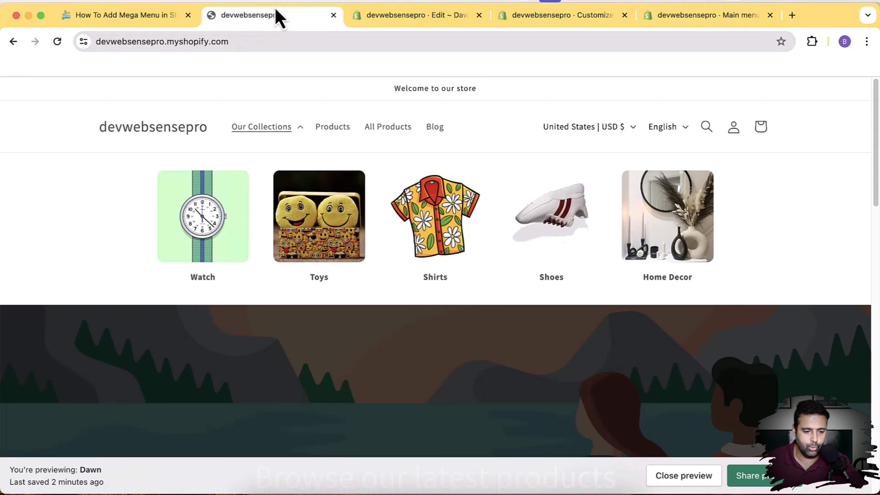
{"action": "left_click", "coordinate": [58, 45]}
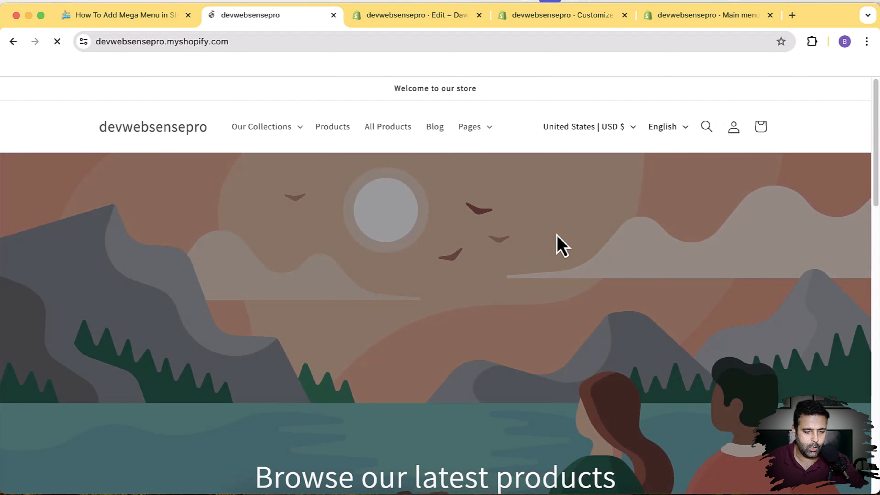
{"action": "left_click", "coordinate": [488, 129]}
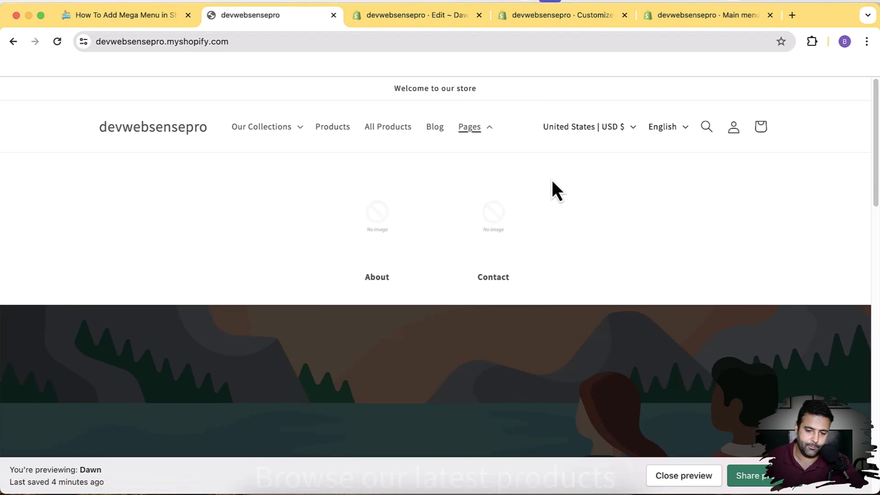
Step: Return to the store admin and open the Pages metafield definitions in the Custom data settings
{"action": "left_click", "coordinate": [690, 17]}
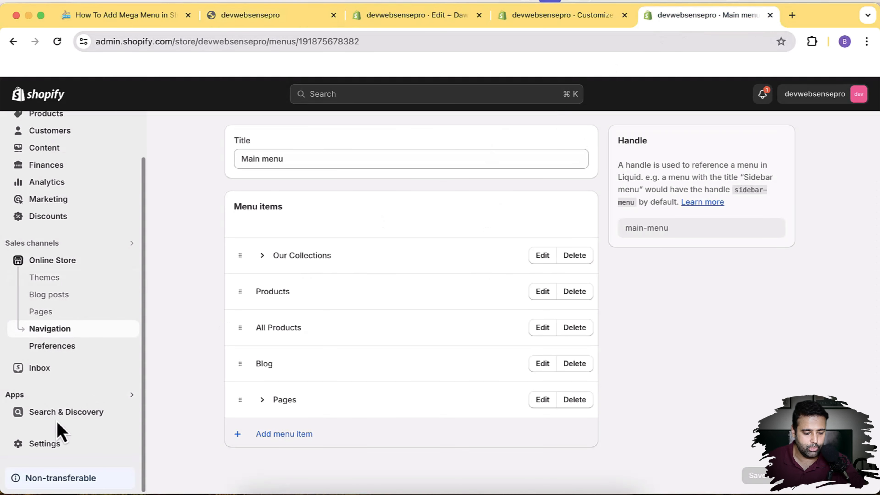
{"action": "left_click", "coordinate": [34, 444]}
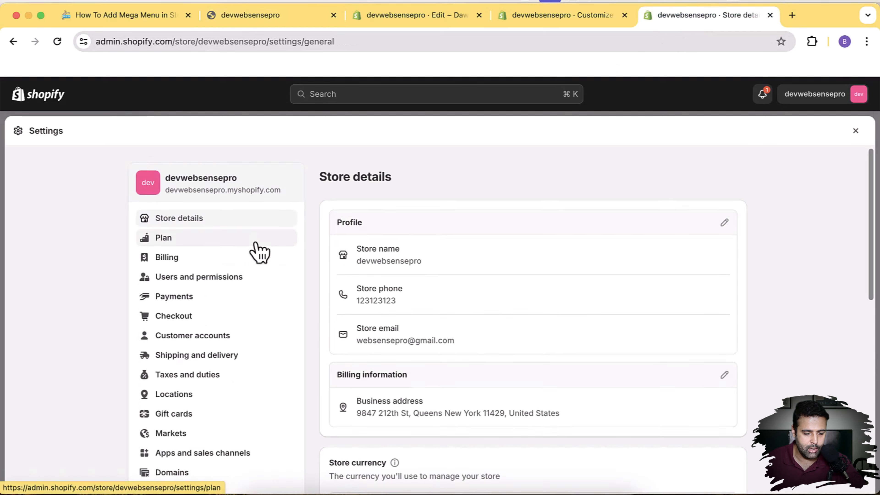
{"action": "scroll", "coordinate": [258, 252], "scroll_direction": "down", "scroll_amount": 3}
{"action": "scroll", "coordinate": [256, 251], "scroll_direction": "down", "scroll_amount": 2}
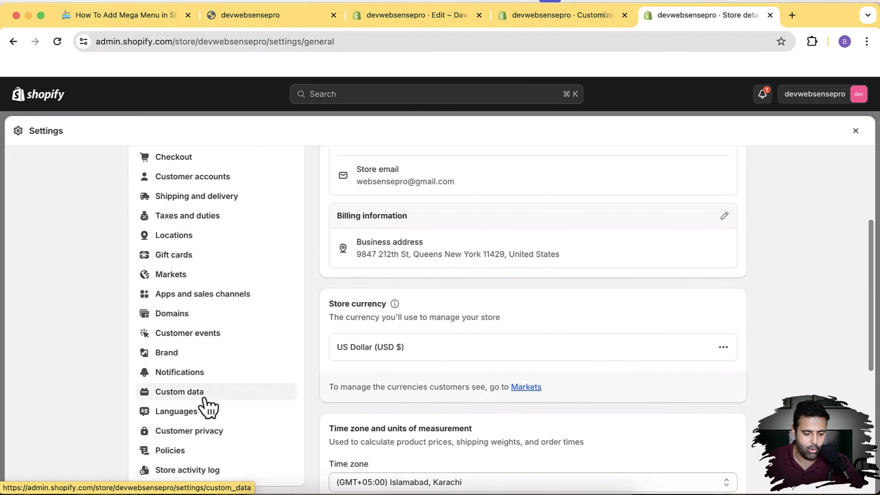
{"action": "left_click", "coordinate": [205, 394]}
{"action": "scroll", "coordinate": [648, 228], "scroll_direction": "down", "scroll_amount": 3}
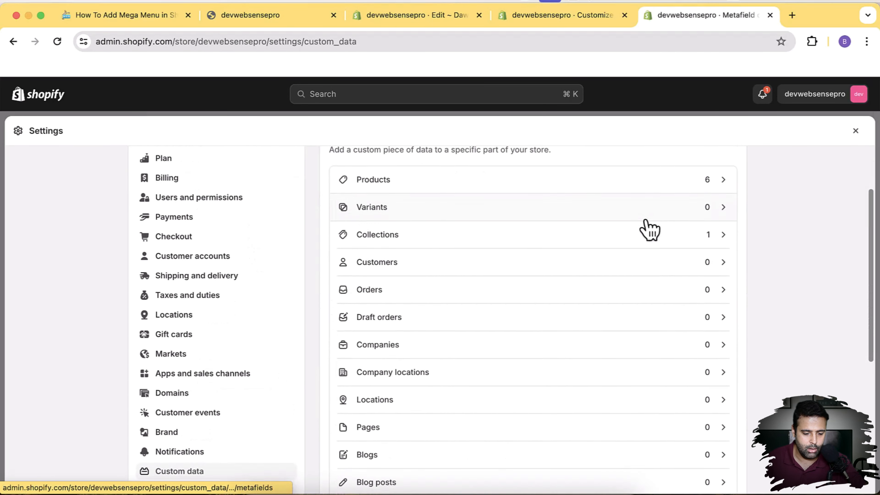
{"action": "left_click", "coordinate": [472, 395]}
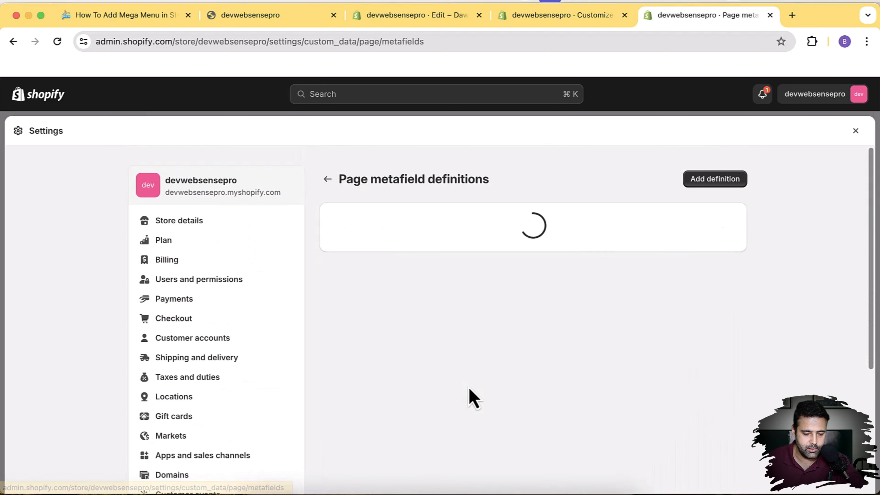
Step: Start a new page metafield definition and name it Image
{"action": "left_click", "coordinate": [712, 182]}
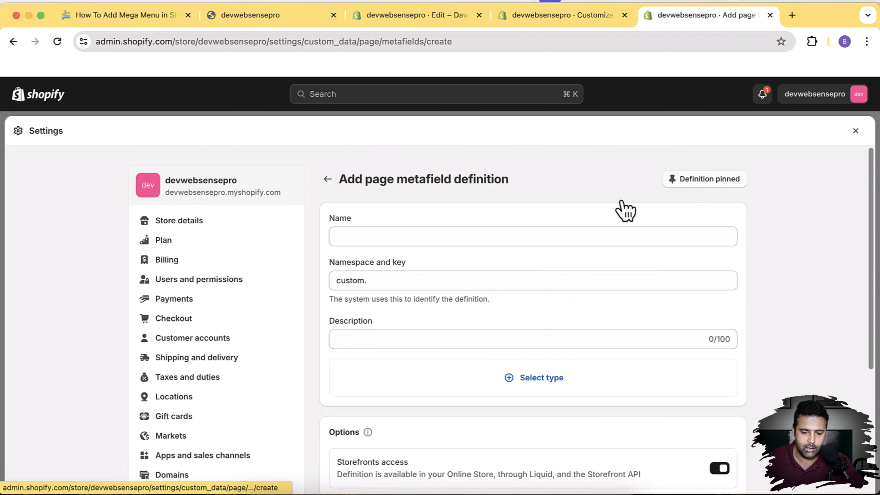
{"action": "left_click", "coordinate": [404, 236]}
{"action": "type", "text": "Image"}
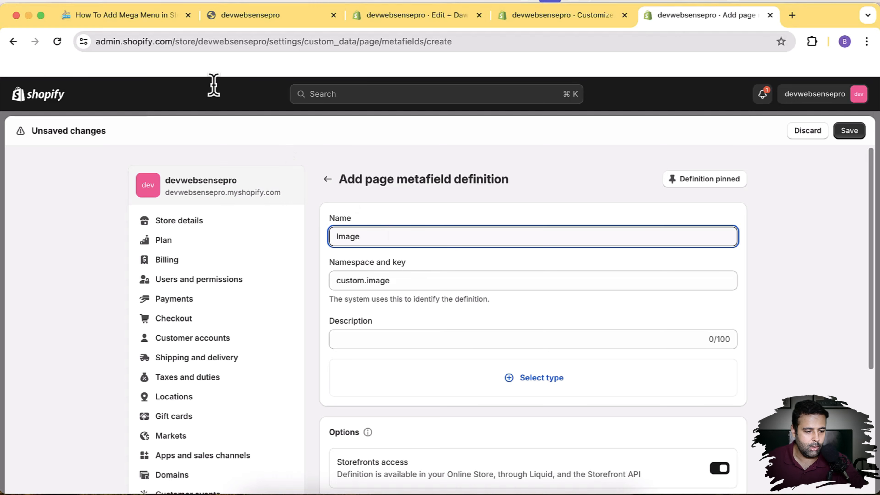
Step: Compare the page metafield's name and namespace with the properties in Step 1 of the mega menu tutorial article, returning to the definition form
{"action": "left_click", "coordinate": [116, 15]}
{"action": "scroll", "coordinate": [403, 236], "scroll_direction": "up", "scroll_amount": 20}
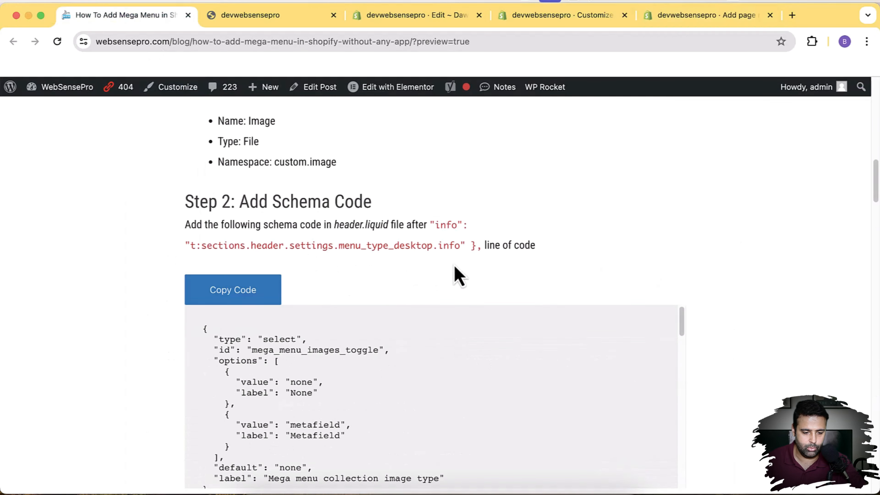
{"action": "scroll", "coordinate": [459, 274], "scroll_direction": "down", "scroll_amount": 3}
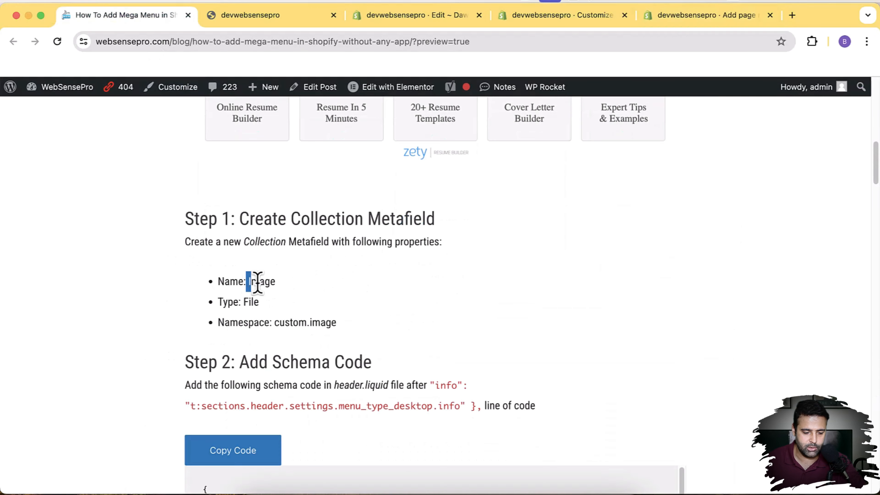
{"action": "left_click", "coordinate": [671, 24]}
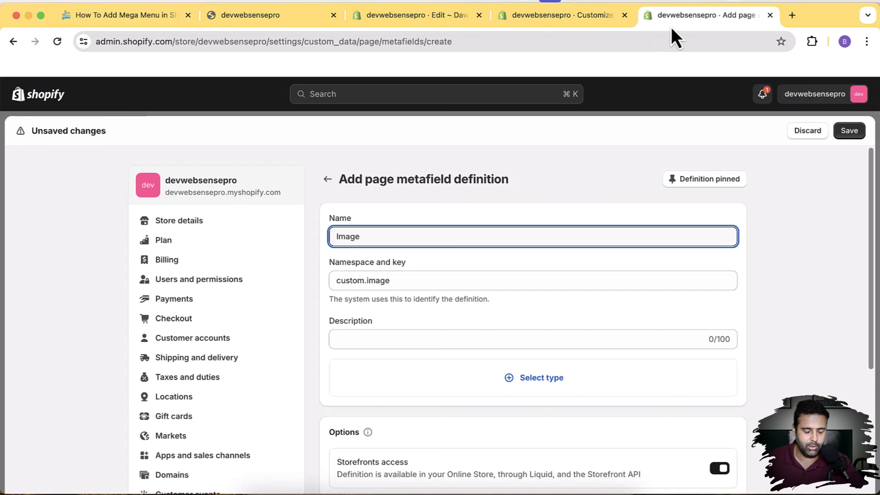
{"action": "left_click", "coordinate": [401, 285]}
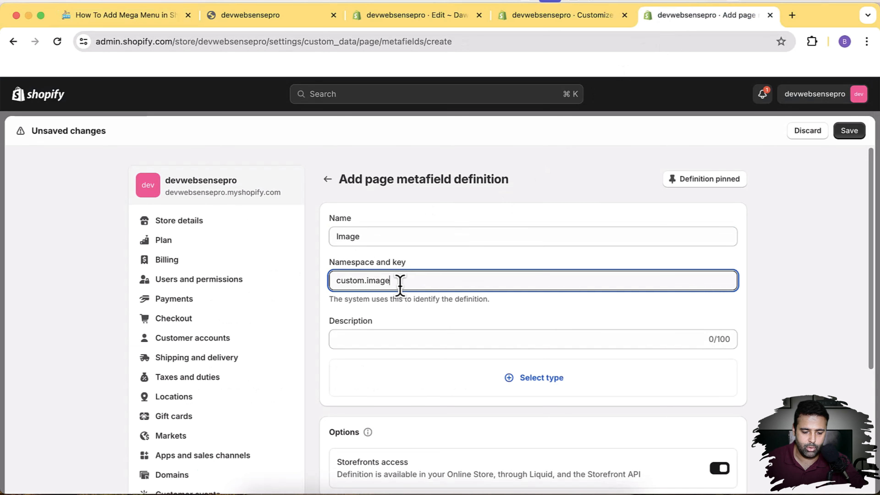
{"action": "left_click", "coordinate": [152, 17]}
{"action": "scroll", "coordinate": [295, 236], "scroll_direction": "down", "scroll_amount": 2}
{"action": "left_click", "coordinate": [291, 227]}
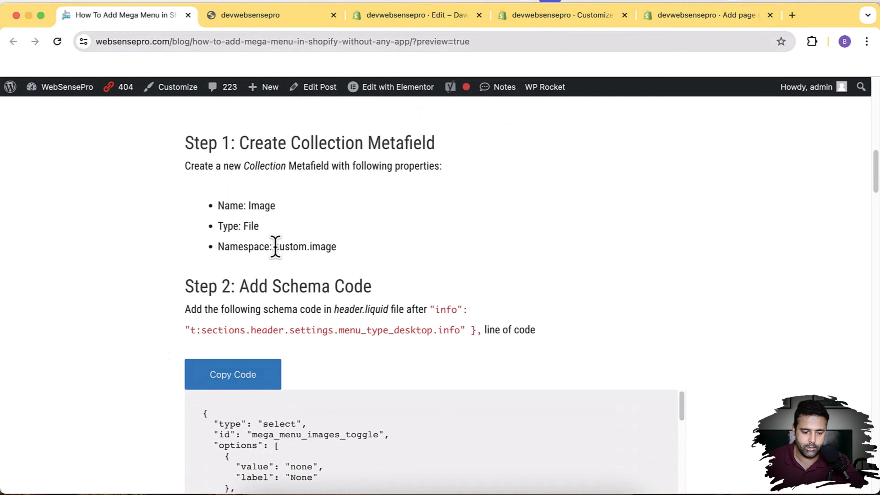
{"action": "left_click_drag", "start_coordinate": [276, 247], "coordinate": [328, 246]}
{"action": "left_click", "coordinate": [677, 24]}
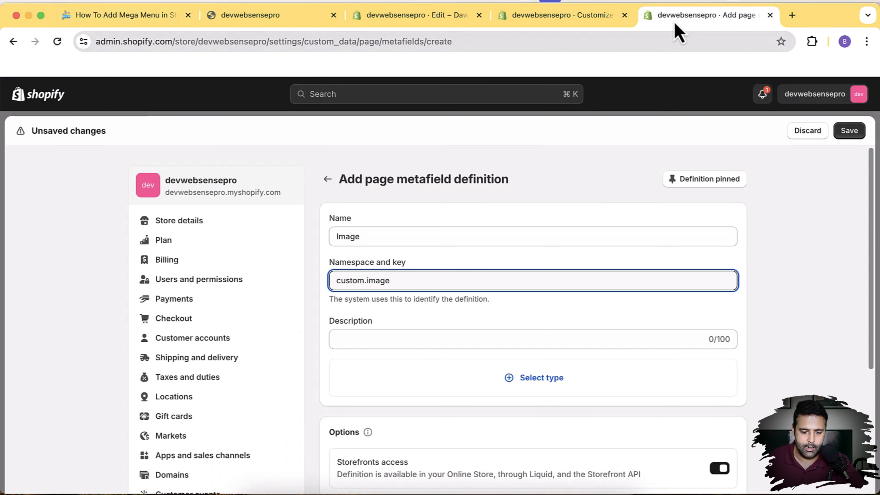
Step: Set the page metafield definition's type to a single File and save the definition
{"action": "scroll", "coordinate": [535, 291], "scroll_direction": "down", "scroll_amount": 3}
{"action": "left_click", "coordinate": [535, 291]}
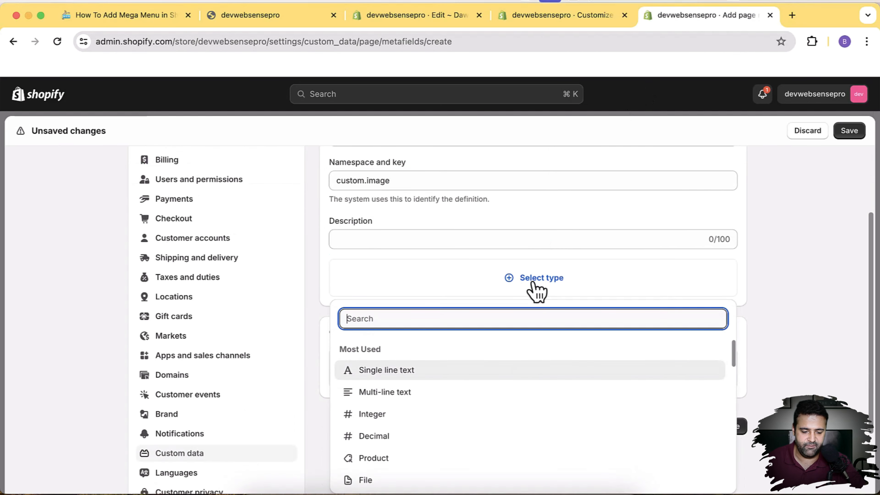
{"action": "left_click", "coordinate": [448, 479]}
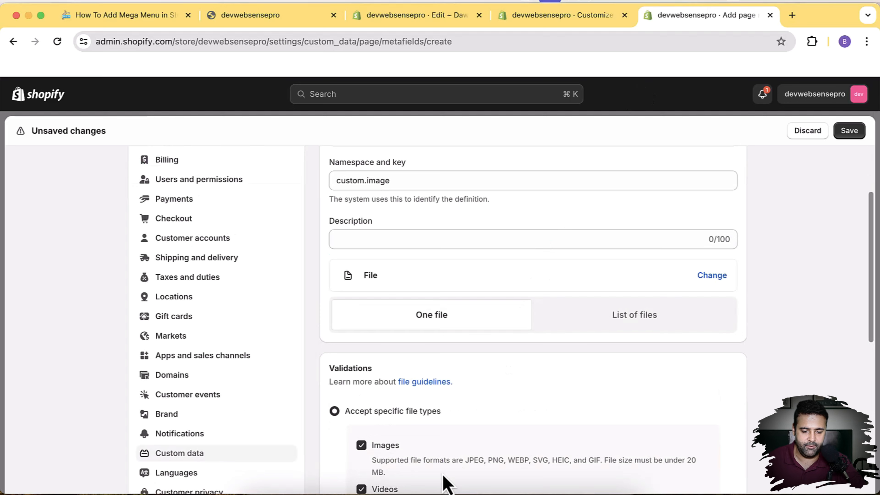
{"action": "scroll", "coordinate": [611, 349], "scroll_direction": "up", "scroll_amount": 3}
{"action": "left_click", "coordinate": [850, 132]}
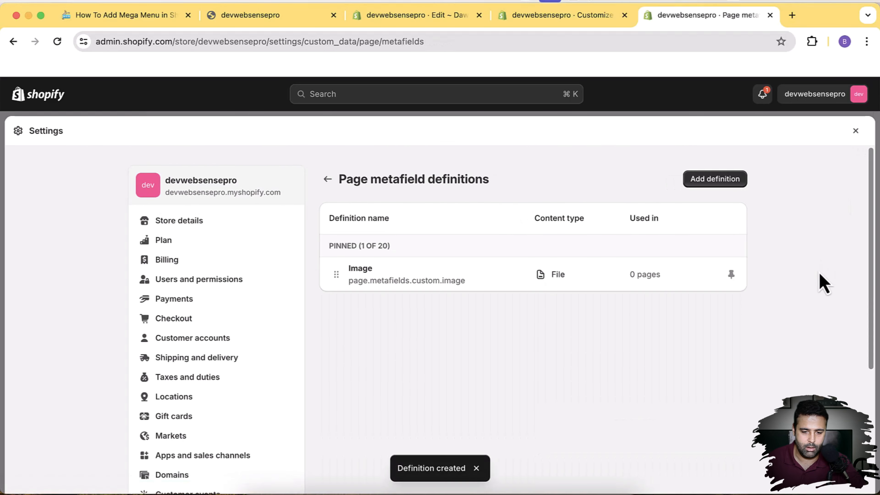
Step: Leave the settings, check the mega menu's page items in the storefront, and open the About page's metafields
{"action": "left_click", "coordinate": [854, 132]}
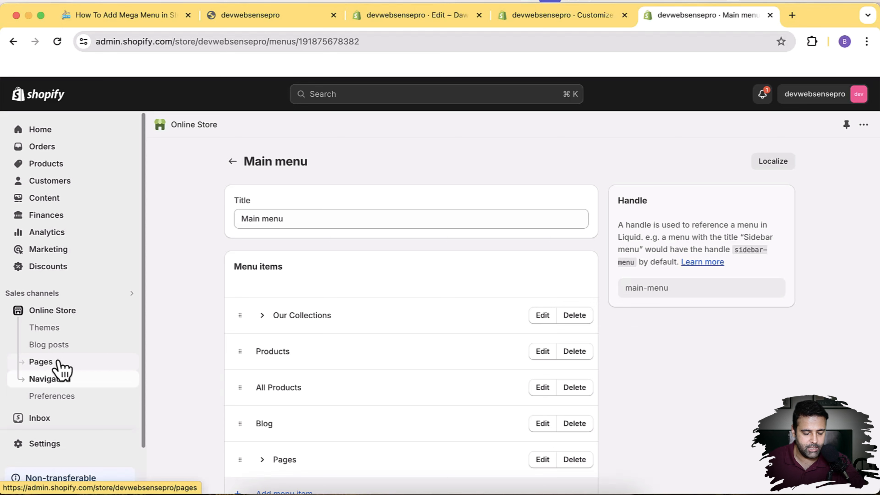
{"action": "left_click", "coordinate": [65, 363]}
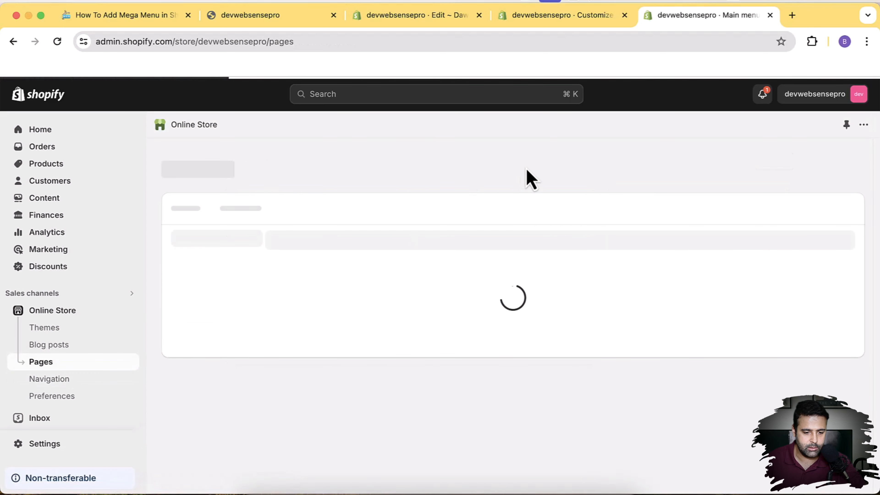
{"action": "left_click", "coordinate": [267, 17]}
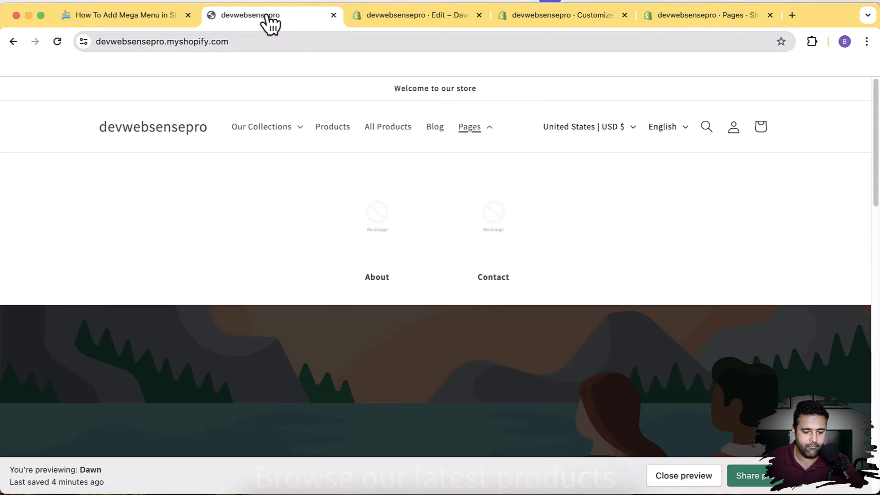
{"action": "left_click", "coordinate": [722, 22]}
{"action": "scroll", "coordinate": [703, 118], "scroll_direction": "down", "scroll_amount": 4}
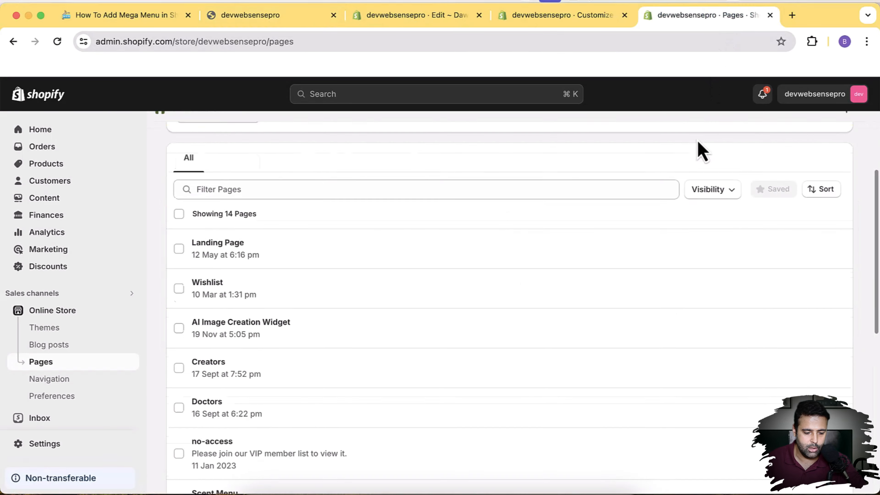
{"action": "scroll", "coordinate": [697, 140], "scroll_direction": "down", "scroll_amount": 10}
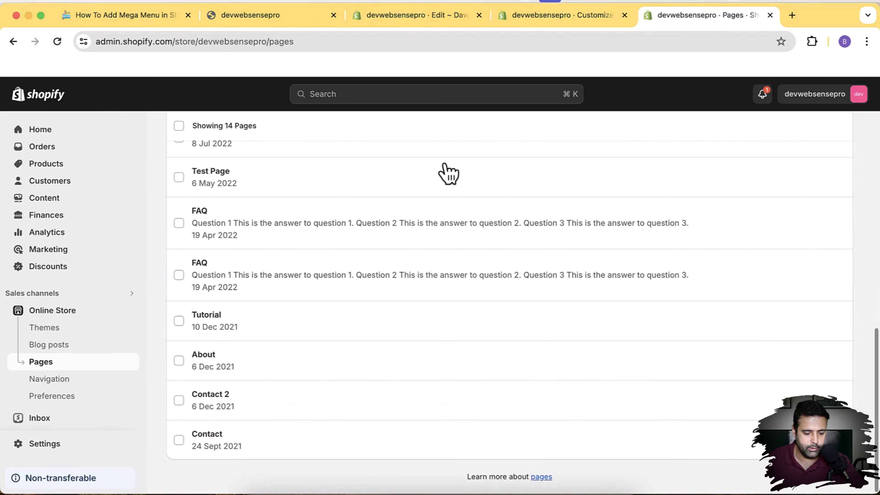
{"action": "left_click", "coordinate": [210, 360]}
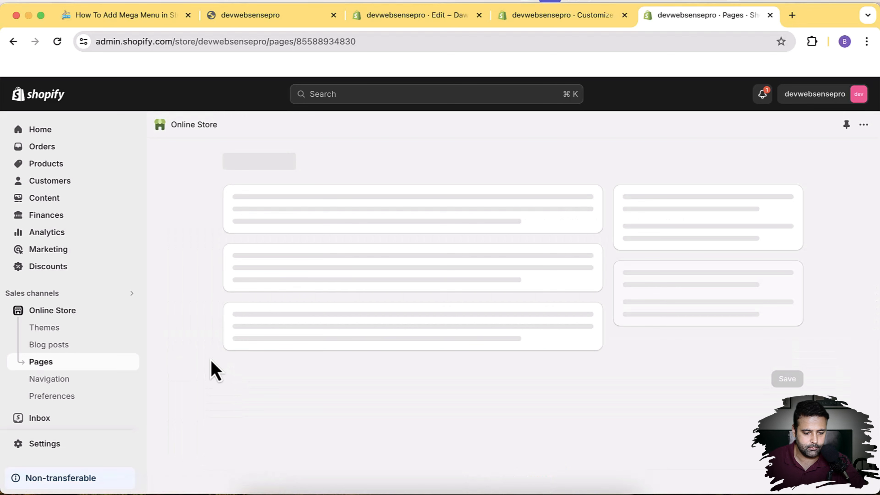
{"action": "scroll", "coordinate": [229, 361], "scroll_direction": "down", "scroll_amount": 3}
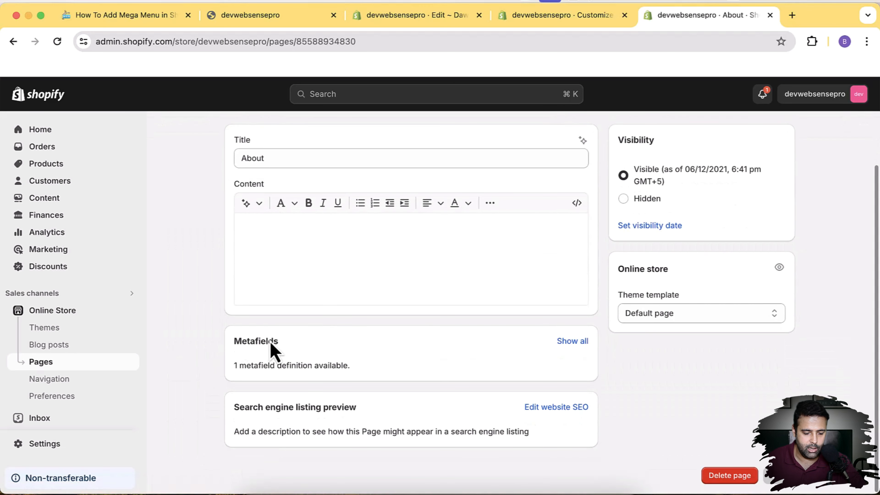
{"action": "left_click", "coordinate": [578, 343]}
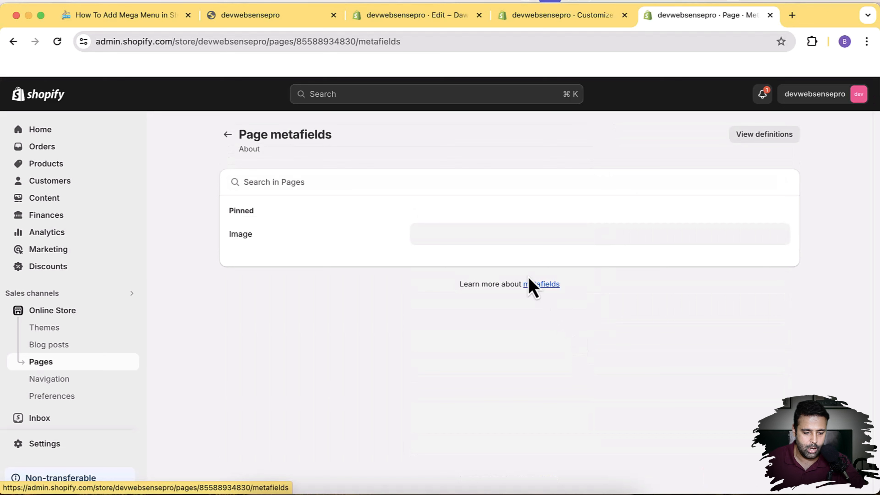
Step: Assign zoom_1-1700238941.webp to the About page's Image metafield and save it
{"action": "left_click", "coordinate": [501, 239]}
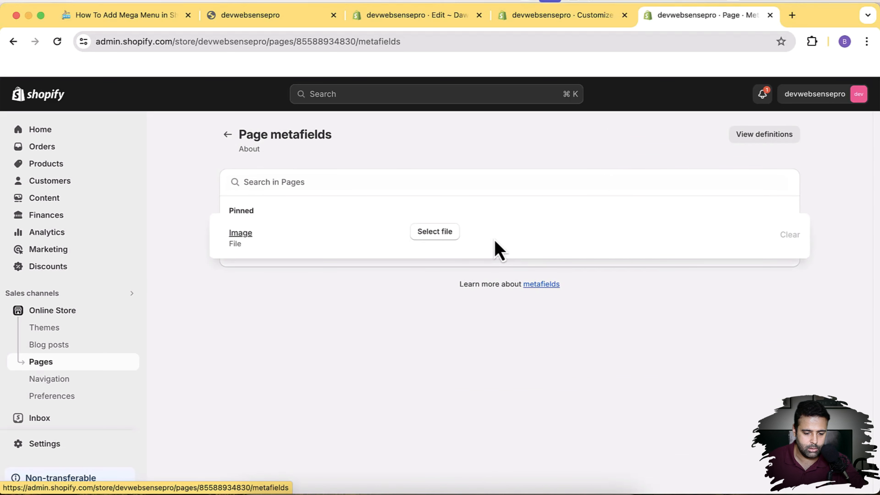
{"action": "left_click", "coordinate": [447, 241]}
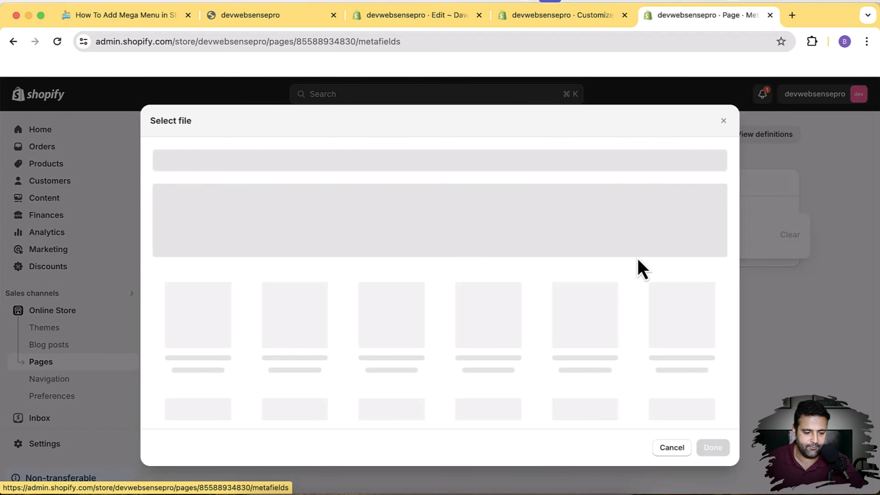
{"action": "scroll", "coordinate": [638, 260], "scroll_direction": "down", "scroll_amount": 5}
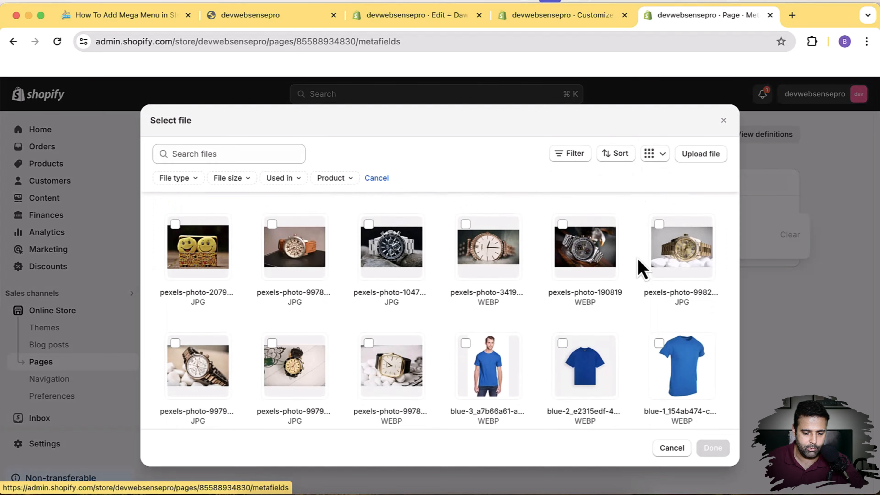
{"action": "scroll", "coordinate": [639, 264], "scroll_direction": "down", "scroll_amount": 10}
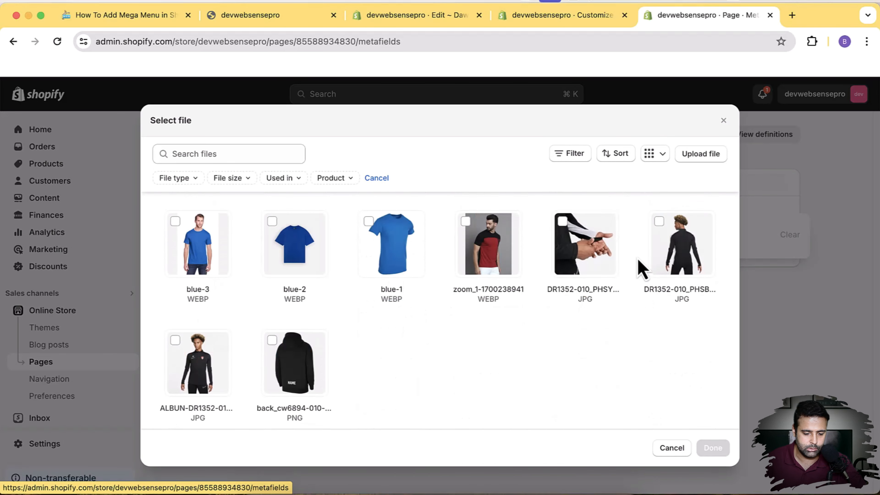
{"action": "scroll", "coordinate": [553, 364], "scroll_direction": "up", "scroll_amount": 10}
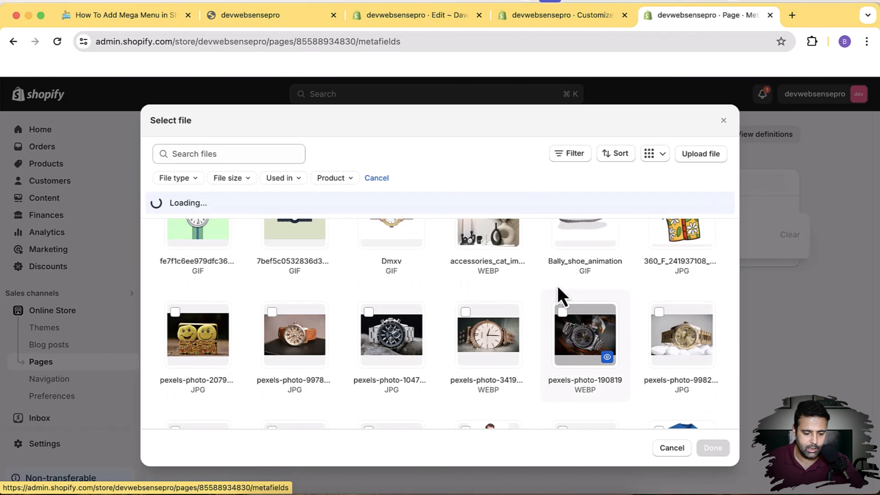
{"action": "scroll", "coordinate": [559, 295], "scroll_direction": "down", "scroll_amount": 10}
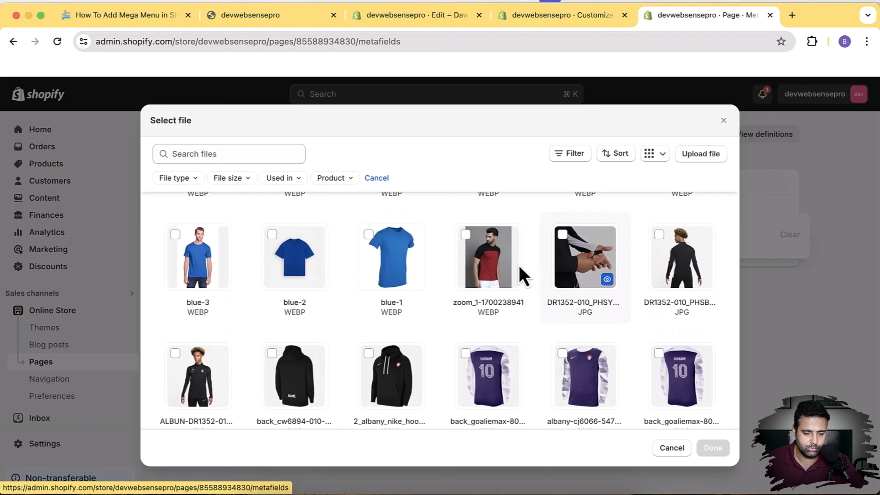
{"action": "left_click", "coordinate": [467, 236]}
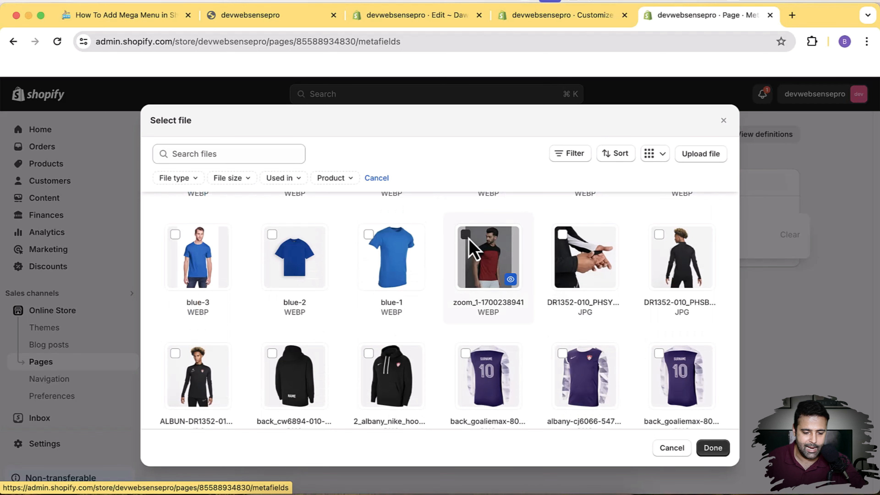
{"action": "left_click", "coordinate": [713, 447]}
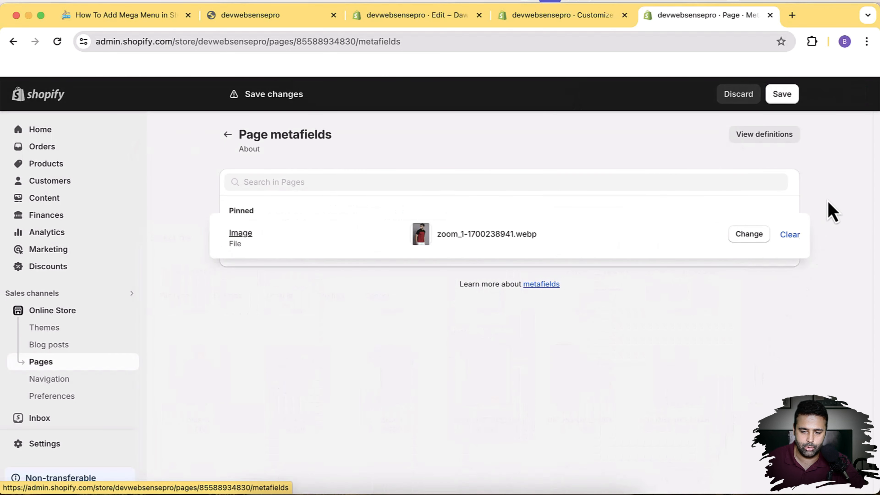
{"action": "left_click", "coordinate": [783, 95]}
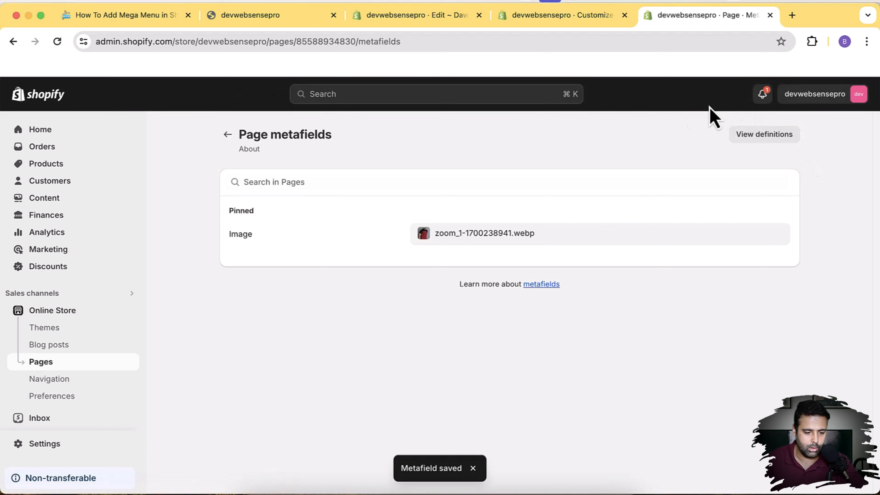
Step: Return to the pages list and open the Contact page's metafields
{"action": "left_click", "coordinate": [228, 134]}
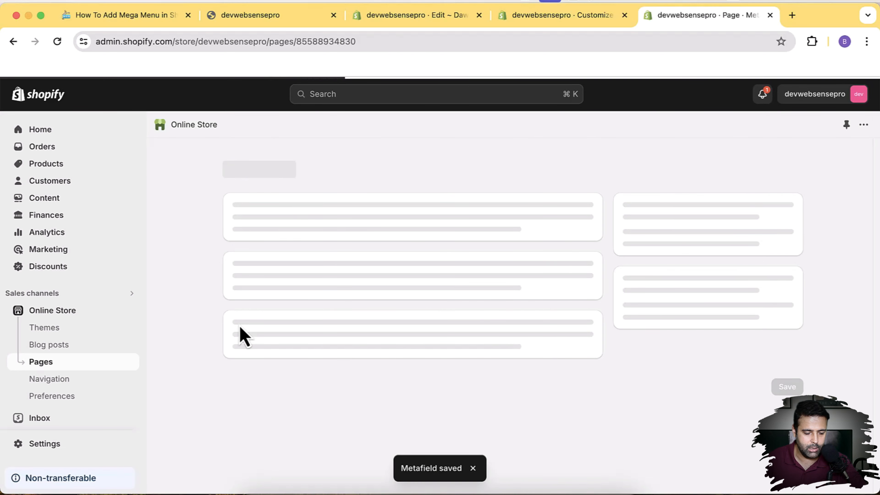
{"action": "left_click", "coordinate": [232, 163]}
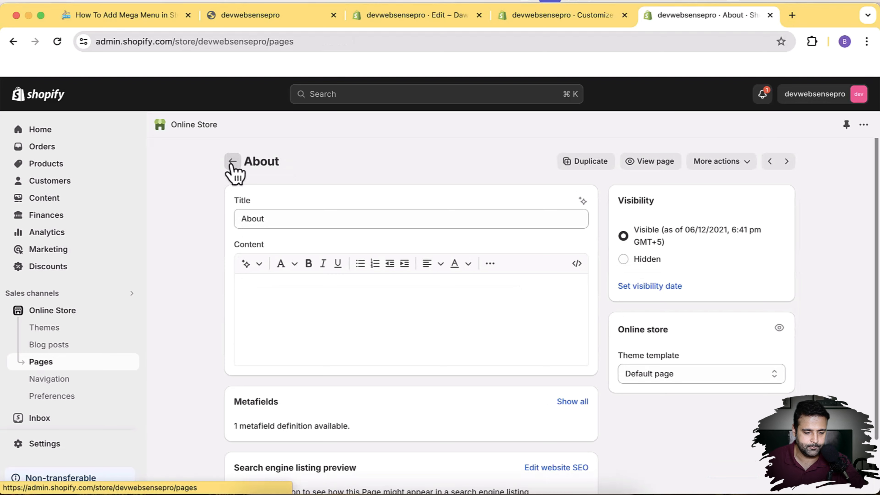
{"action": "scroll", "coordinate": [580, 222], "scroll_direction": "down", "scroll_amount": 8}
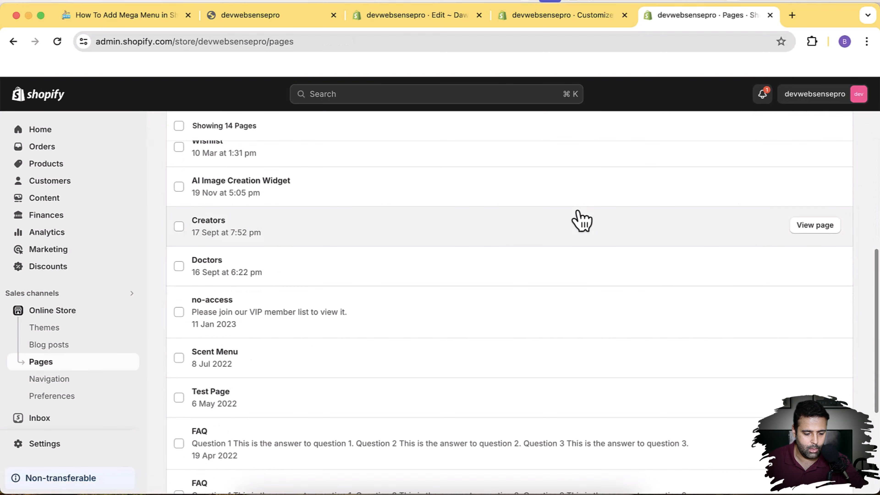
{"action": "scroll", "coordinate": [516, 217], "scroll_direction": "down", "scroll_amount": 5}
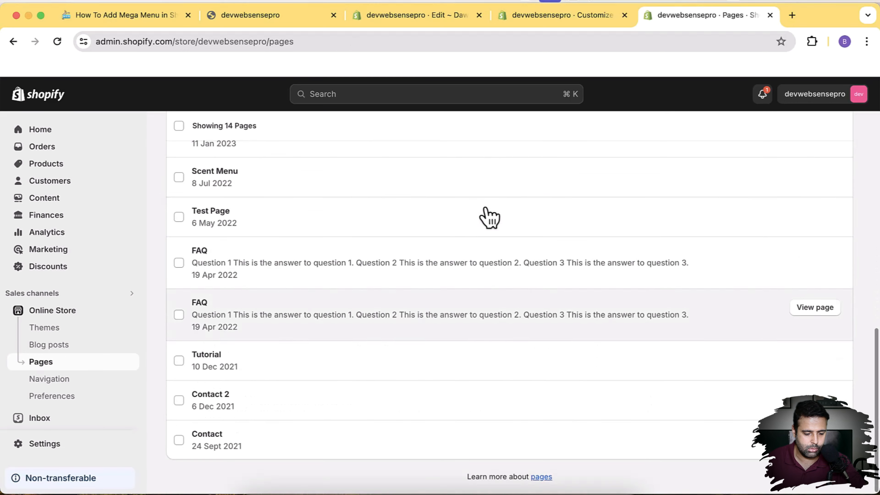
{"action": "left_click", "coordinate": [244, 443]}
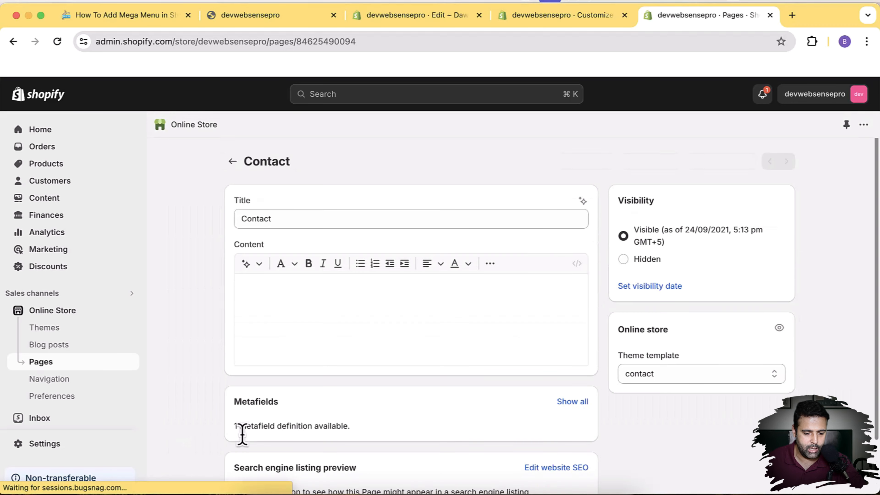
{"action": "scroll", "coordinate": [245, 442], "scroll_direction": "down", "scroll_amount": 2}
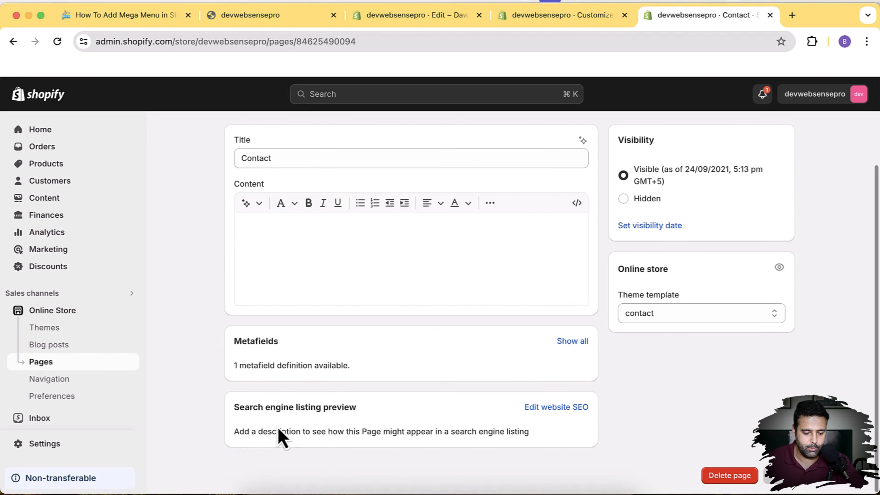
{"action": "left_click", "coordinate": [576, 342]}
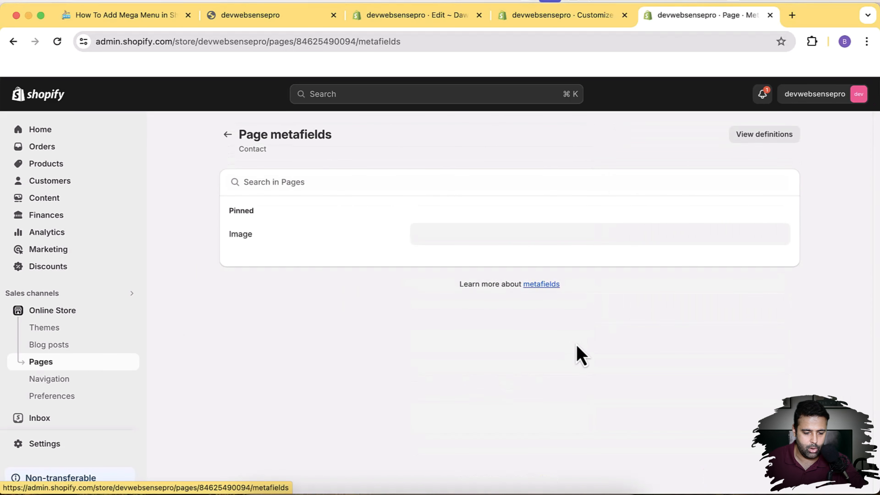
Step: Assign pexels-photo-190819.webp to the Contact page's Image metafield and save it
{"action": "left_click", "coordinate": [437, 239]}
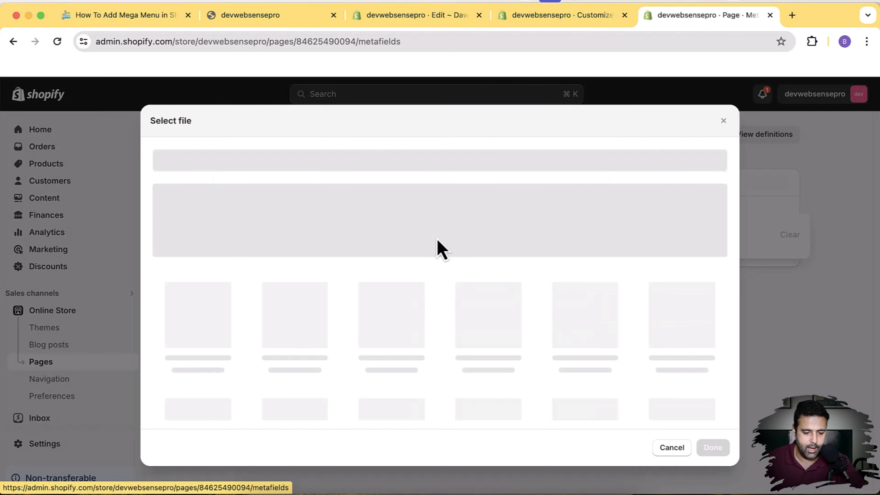
{"action": "scroll", "coordinate": [436, 246], "scroll_direction": "down", "scroll_amount": 4}
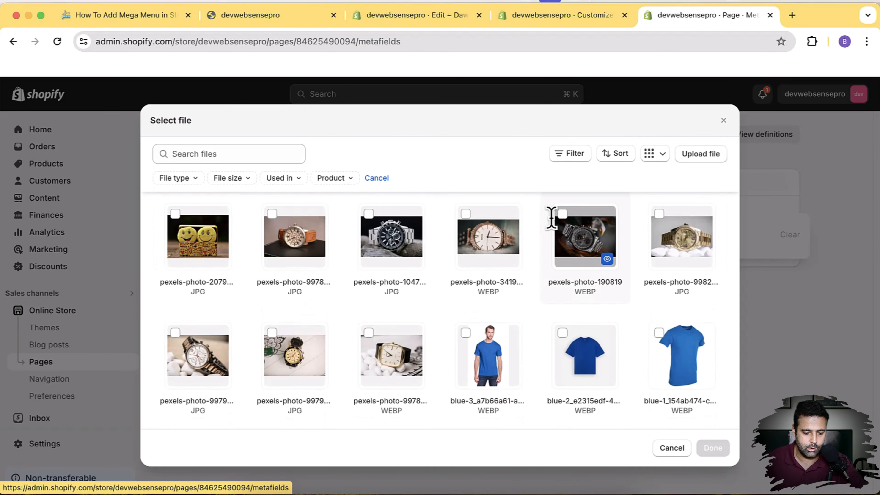
{"action": "left_click", "coordinate": [571, 229]}
{"action": "left_click", "coordinate": [717, 449]}
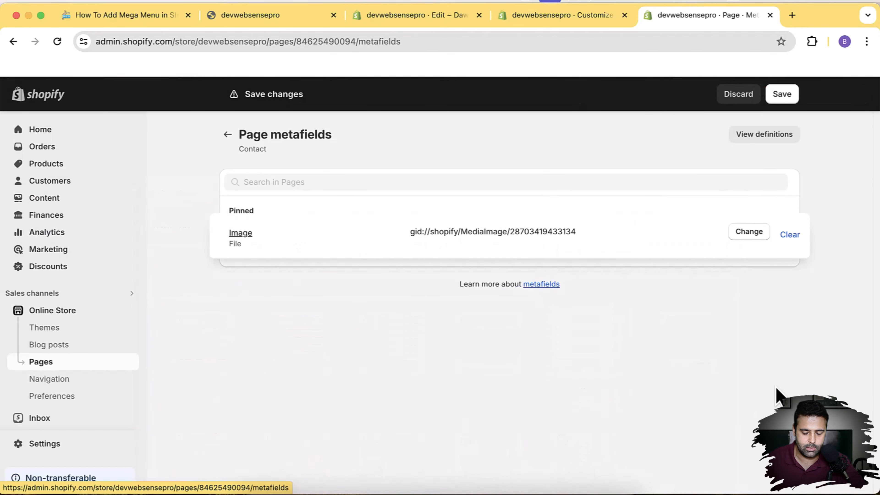
{"action": "left_click", "coordinate": [782, 95]}
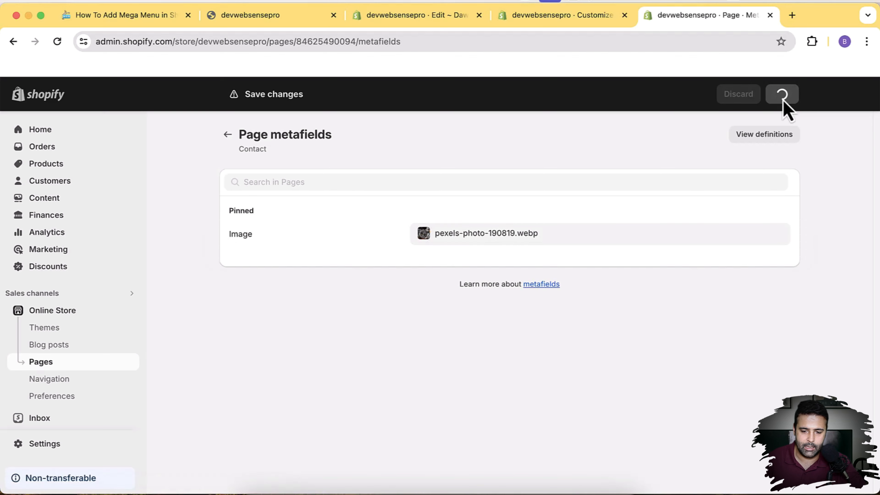
Step: Reload the storefront preview and expand the Pages mega menu to check its page images, closing it again
{"action": "left_click", "coordinate": [244, 22]}
{"action": "left_click", "coordinate": [148, 131]}
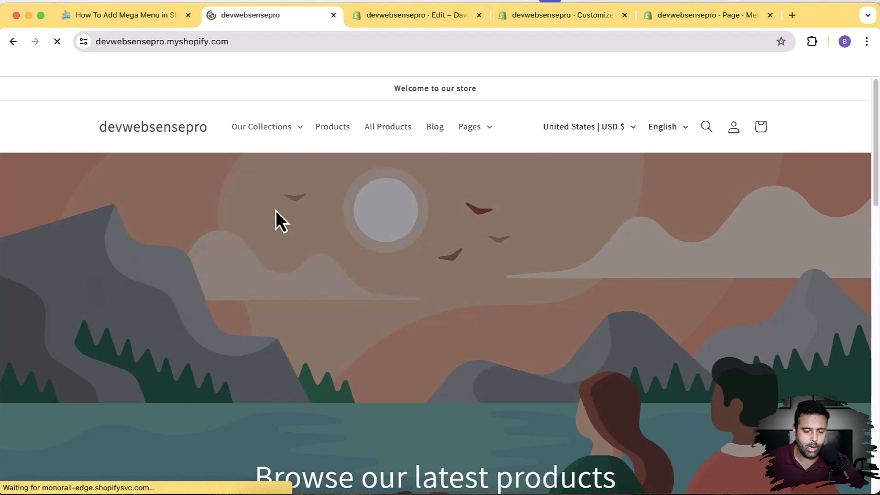
{"action": "left_click", "coordinate": [489, 133]}
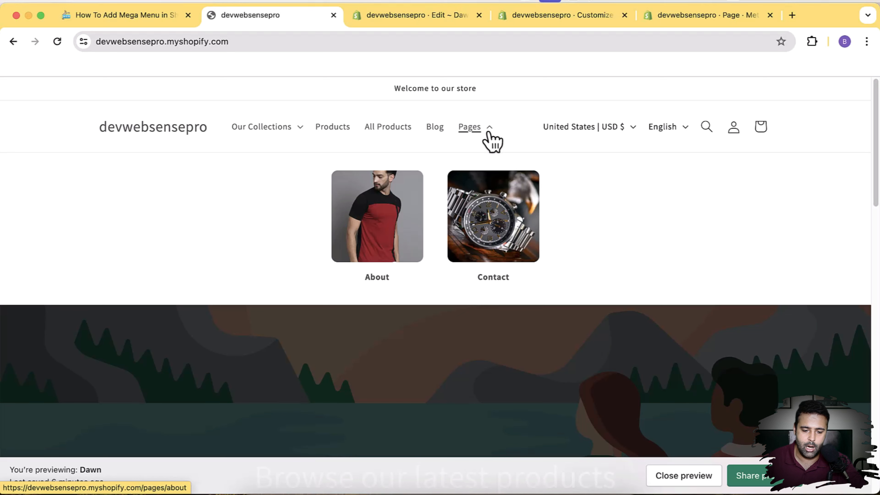
{"action": "left_click", "coordinate": [490, 133]}
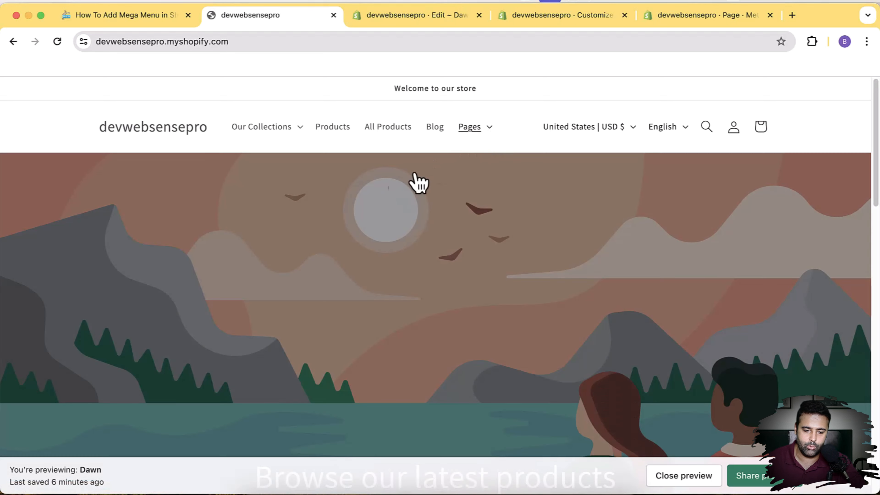
Step: Inspect the storefront in the mobile device view, check the drawer menu's Pages and Our Collections submenus for images, and close the developer tools
{"action": "right_click", "coordinate": [303, 229]}
{"action": "left_click", "coordinate": [338, 447]}
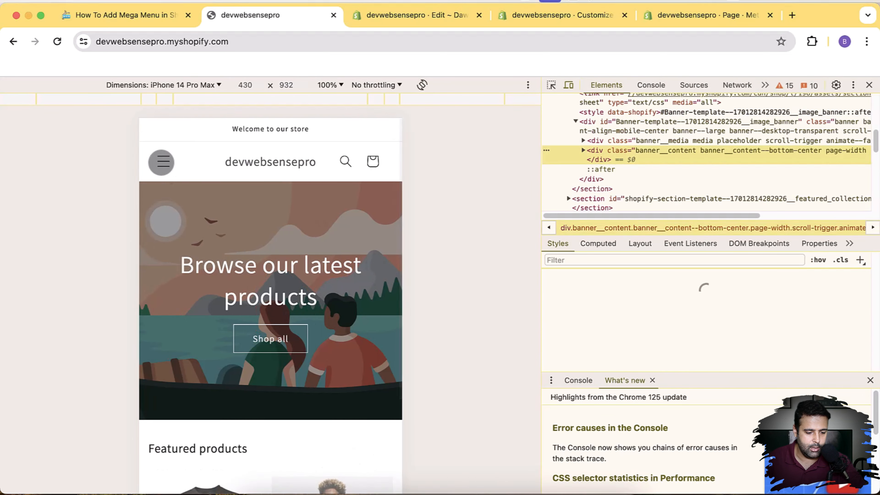
{"action": "left_click", "coordinate": [167, 168]}
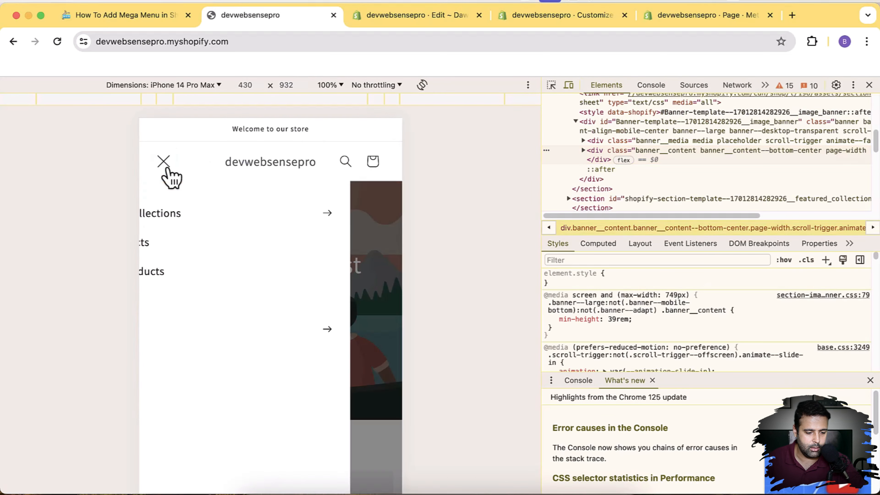
{"action": "left_click", "coordinate": [266, 335]}
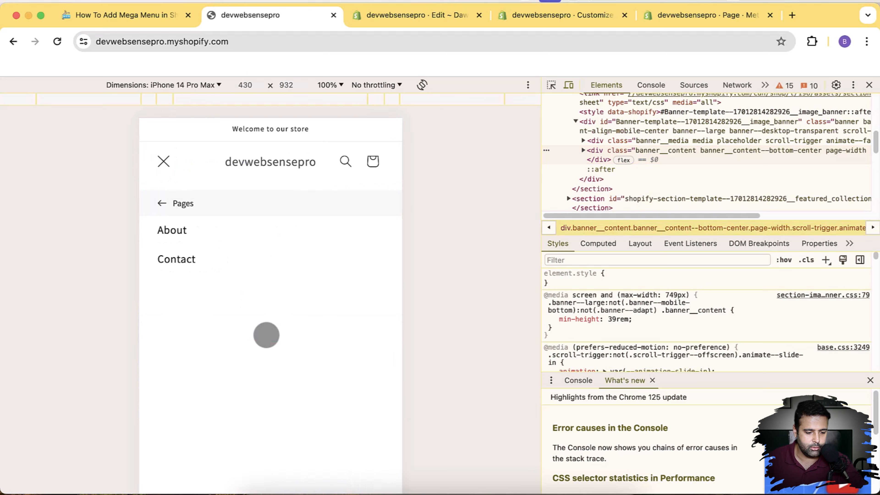
{"action": "left_click", "coordinate": [168, 166]}
{"action": "left_click", "coordinate": [155, 160]}
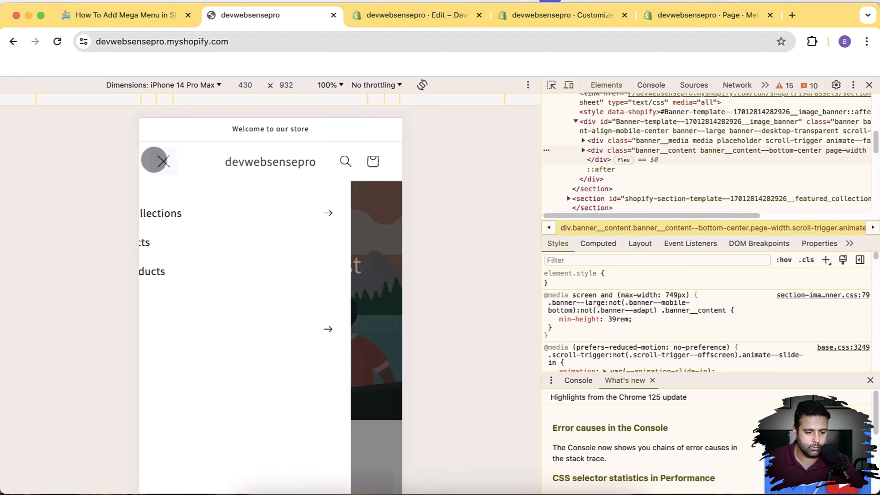
{"action": "left_click", "coordinate": [216, 212]}
{"action": "left_click", "coordinate": [171, 169]}
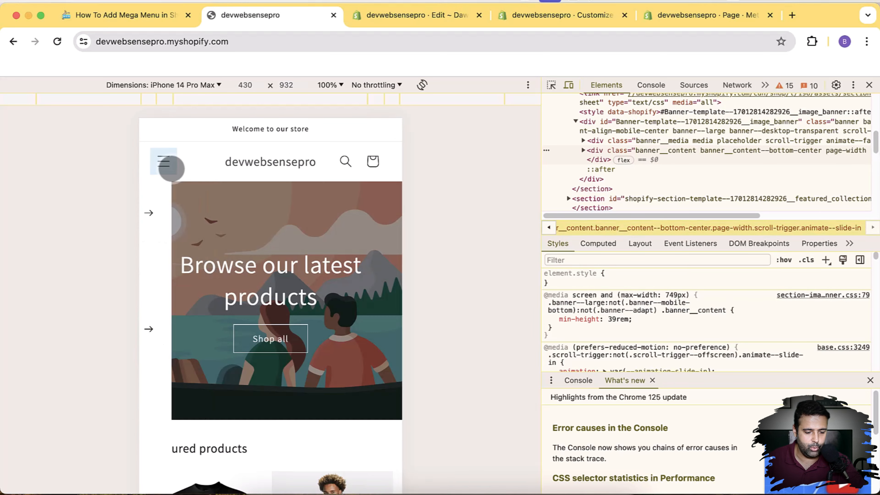
{"action": "left_click", "coordinate": [869, 85]}
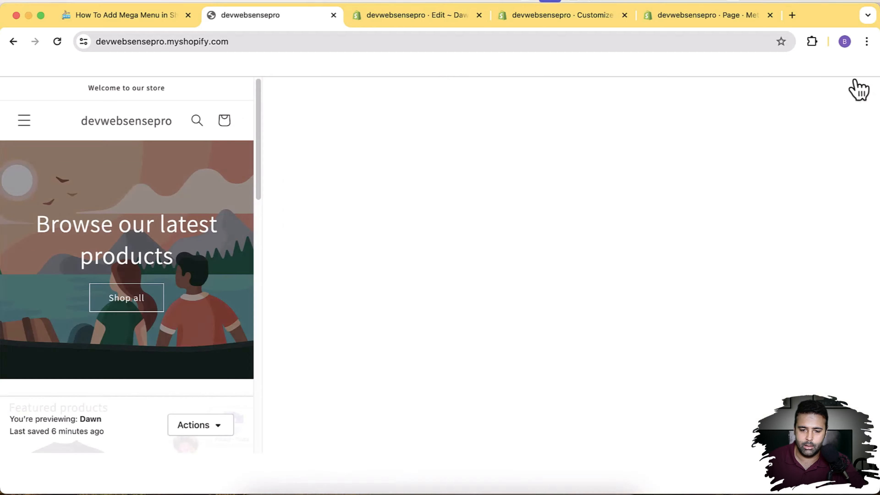
Step: In the theme editor's Header settings, set the drawer and dropdown menu collection image types to Metafield and save the changes
{"action": "left_click", "coordinate": [591, 23]}
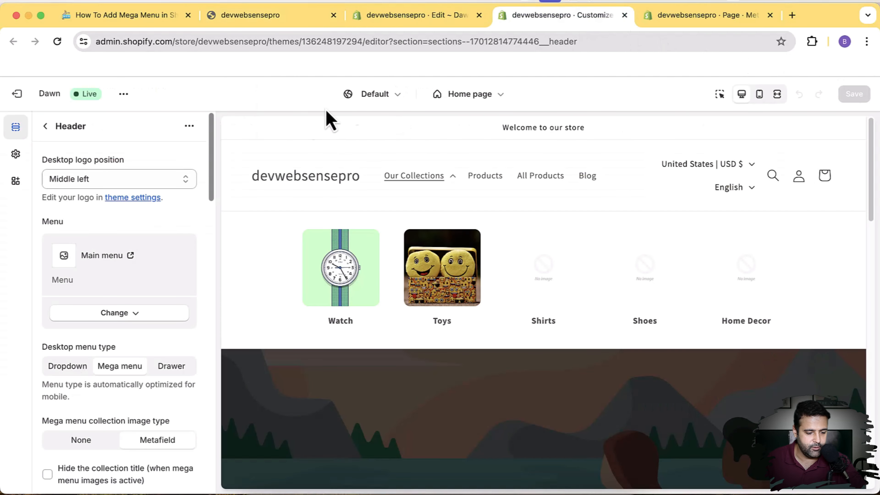
{"action": "scroll", "coordinate": [196, 161], "scroll_direction": "down", "scroll_amount": 3}
{"action": "scroll", "coordinate": [197, 164], "scroll_direction": "down", "scroll_amount": 6}
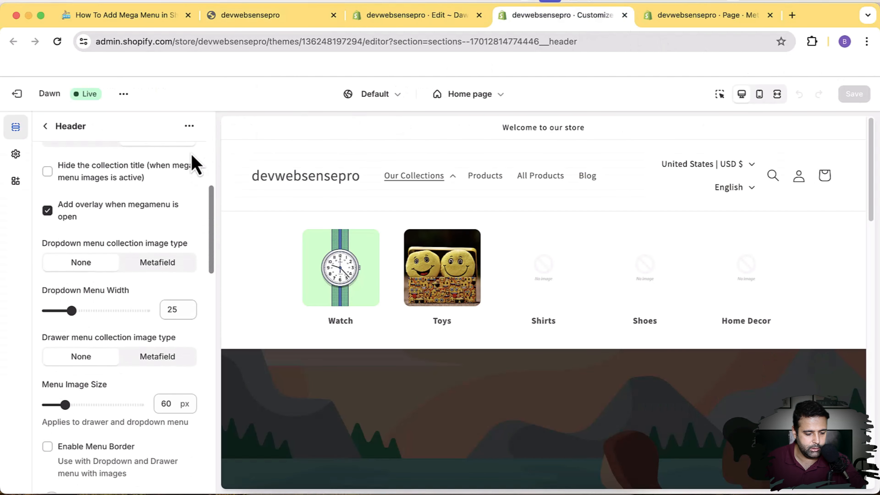
{"action": "scroll", "coordinate": [194, 163], "scroll_direction": "down", "scroll_amount": 3}
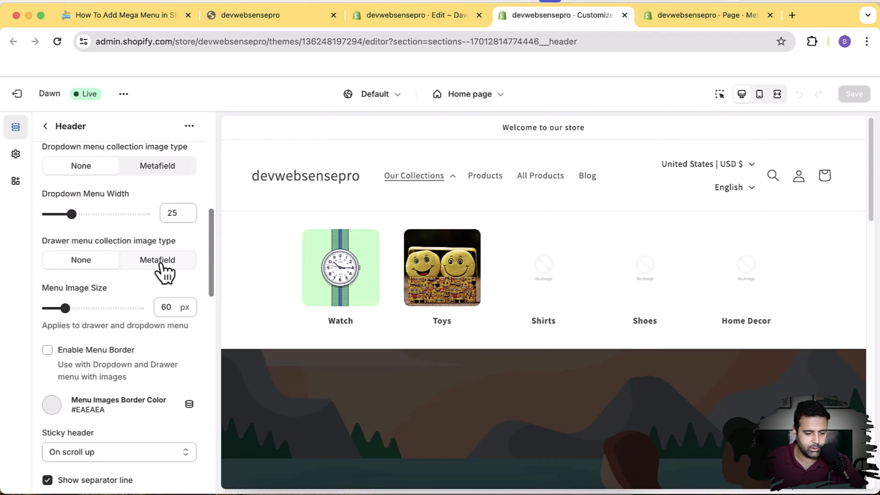
{"action": "left_click", "coordinate": [170, 273]}
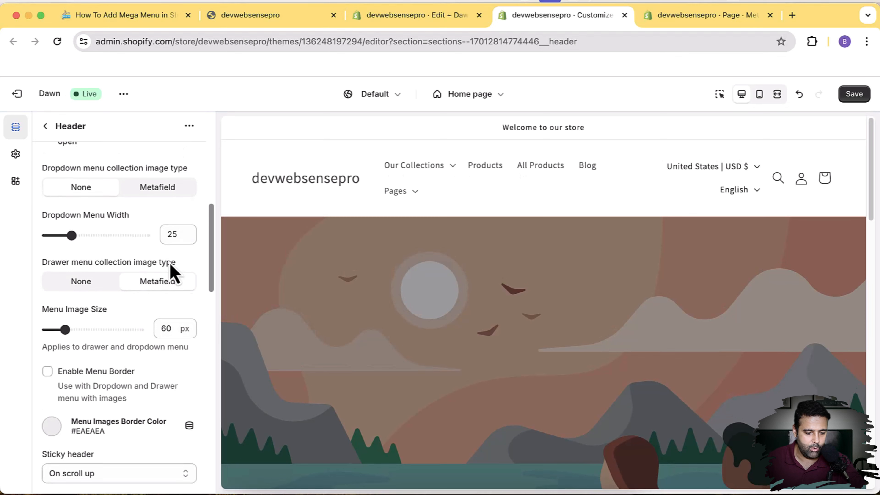
{"action": "scroll", "coordinate": [170, 249], "scroll_direction": "up", "scroll_amount": 1}
{"action": "left_click", "coordinate": [170, 222]}
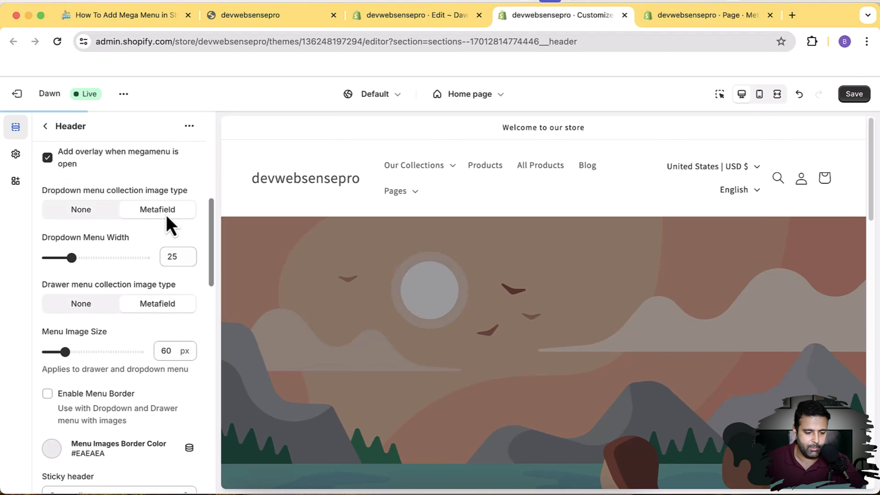
{"action": "scroll", "coordinate": [163, 225], "scroll_direction": "up", "scroll_amount": 4}
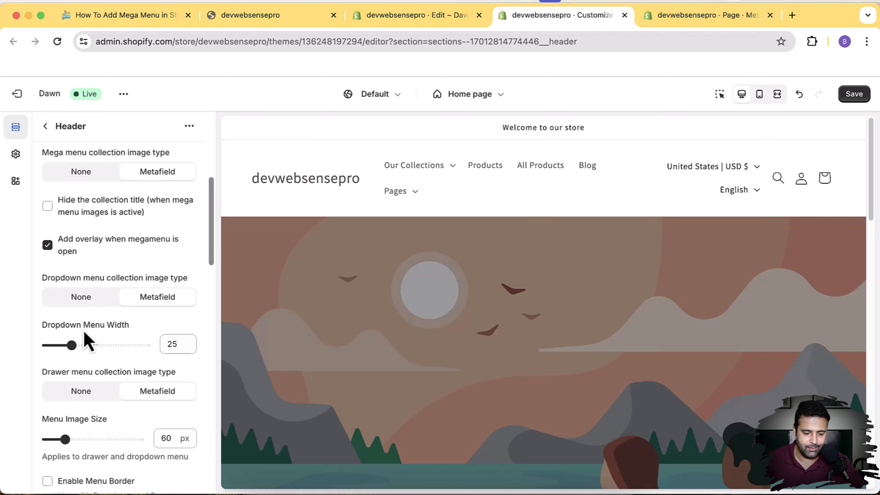
{"action": "left_click", "coordinate": [861, 104]}
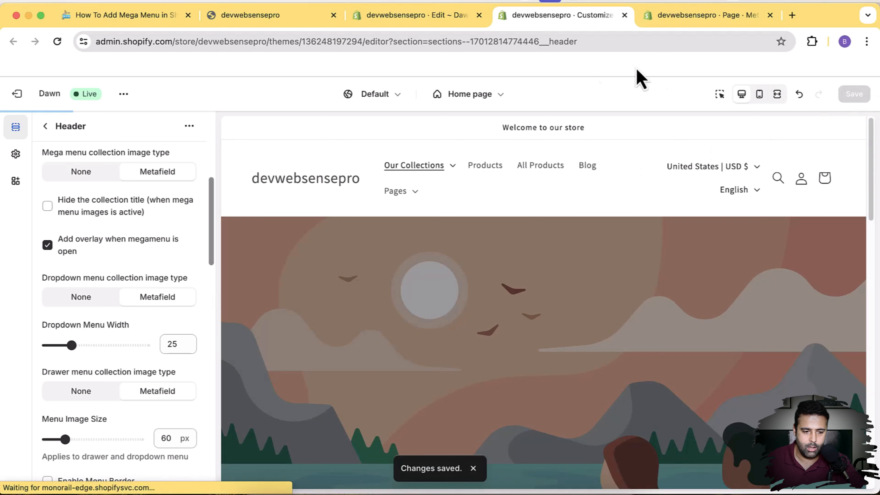
Step: Return to the storefront preview, inspect it in the mobile device view and reload the page
{"action": "left_click", "coordinate": [282, 24]}
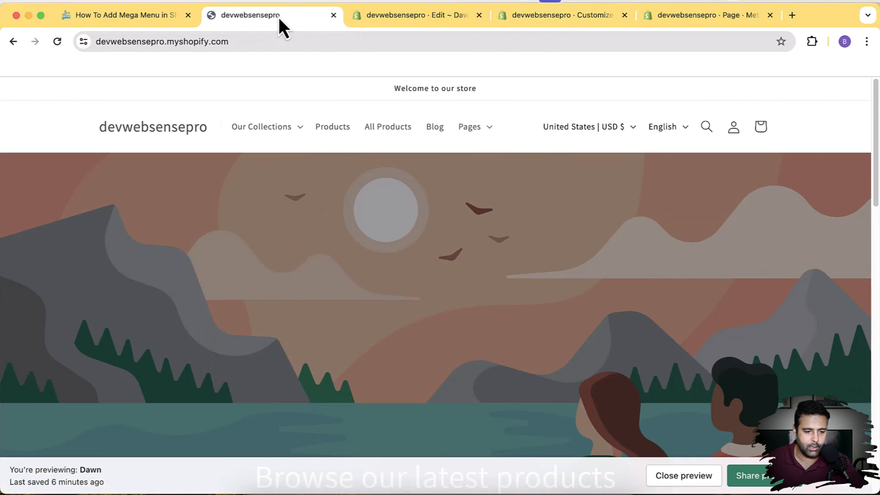
{"action": "right_click", "coordinate": [262, 230]}
{"action": "left_click", "coordinate": [304, 427]}
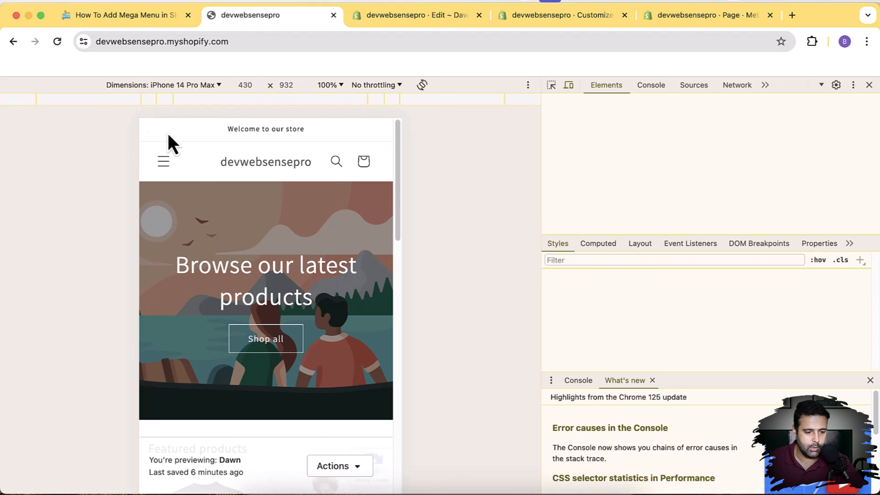
{"action": "left_click", "coordinate": [57, 41]}
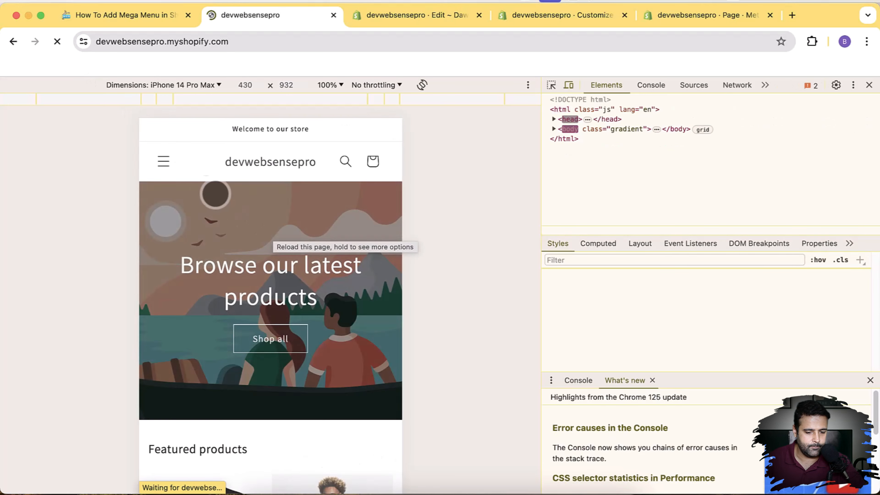
Step: Check the images in the mobile drawer menu's Our Collections and Pages submenus, closing the drawer again
{"action": "left_click", "coordinate": [168, 166]}
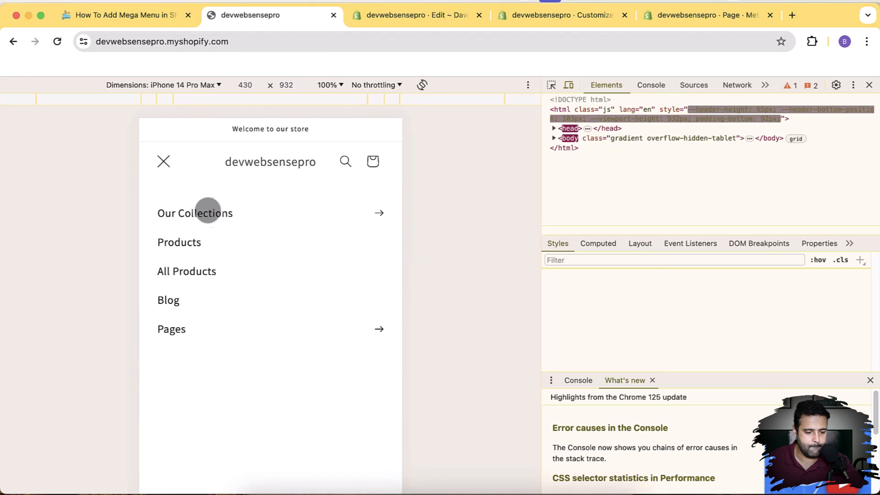
{"action": "left_click", "coordinate": [213, 215]}
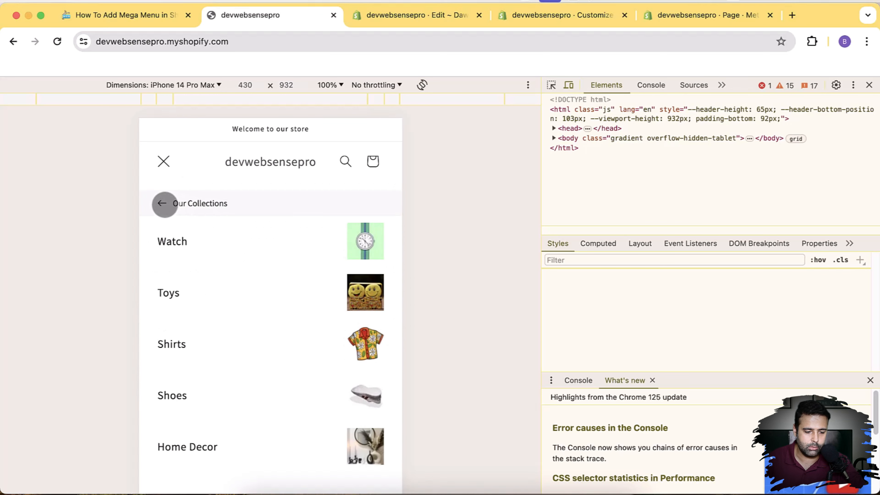
{"action": "left_click", "coordinate": [162, 203]}
{"action": "left_click", "coordinate": [234, 332]}
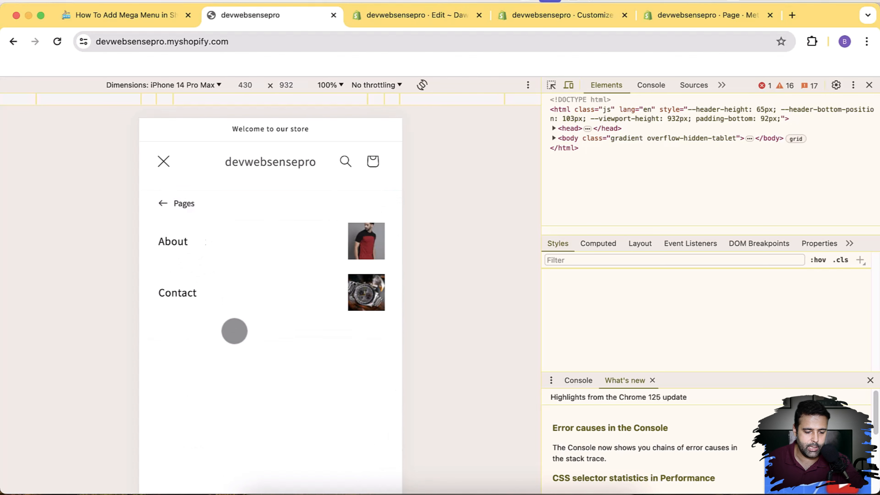
{"action": "left_click", "coordinate": [170, 203]}
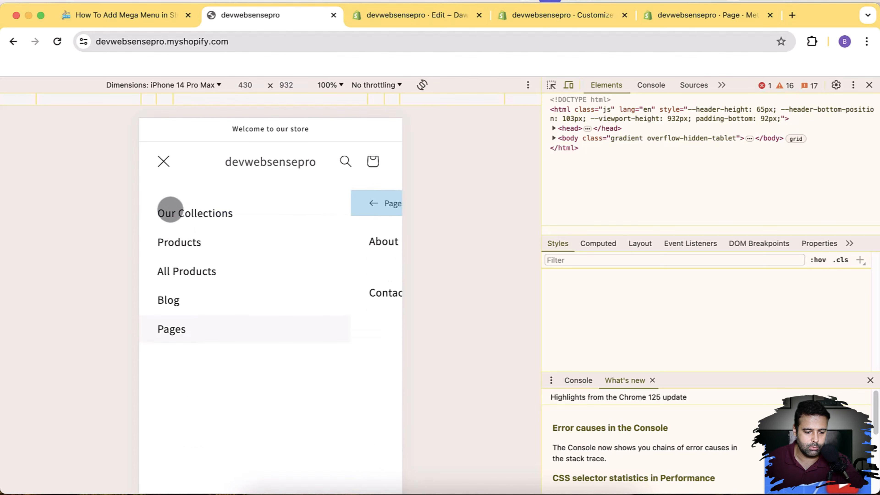
{"action": "left_click", "coordinate": [163, 163]}
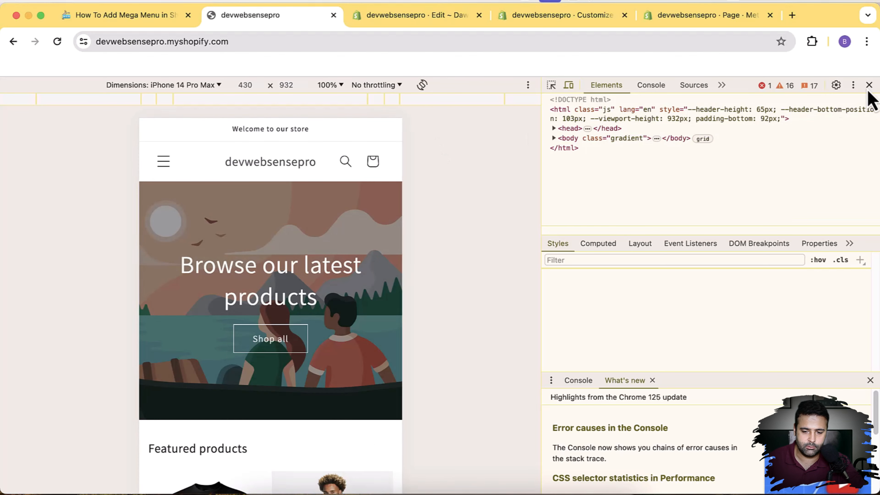